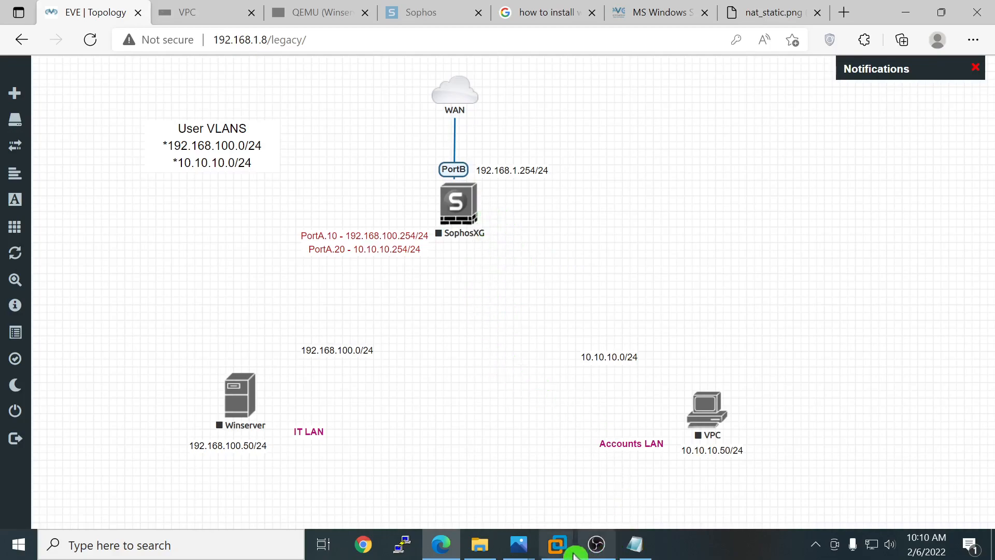
Step: Check the EVE-COMM-VM virtual machine in VMware Workstation and return to the EVE-NG topology in the browser
mouse_move(557, 544)
click(540, 480)
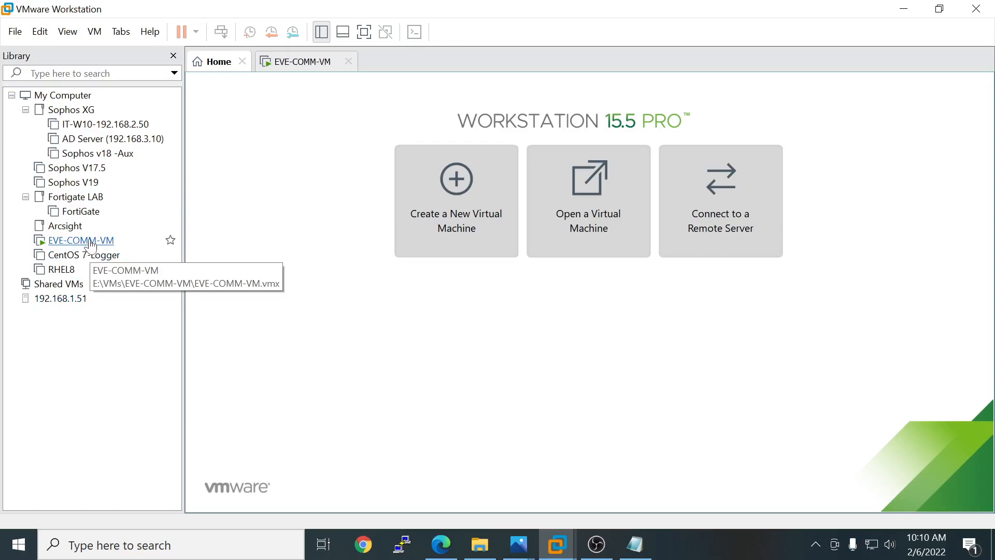
click(447, 546)
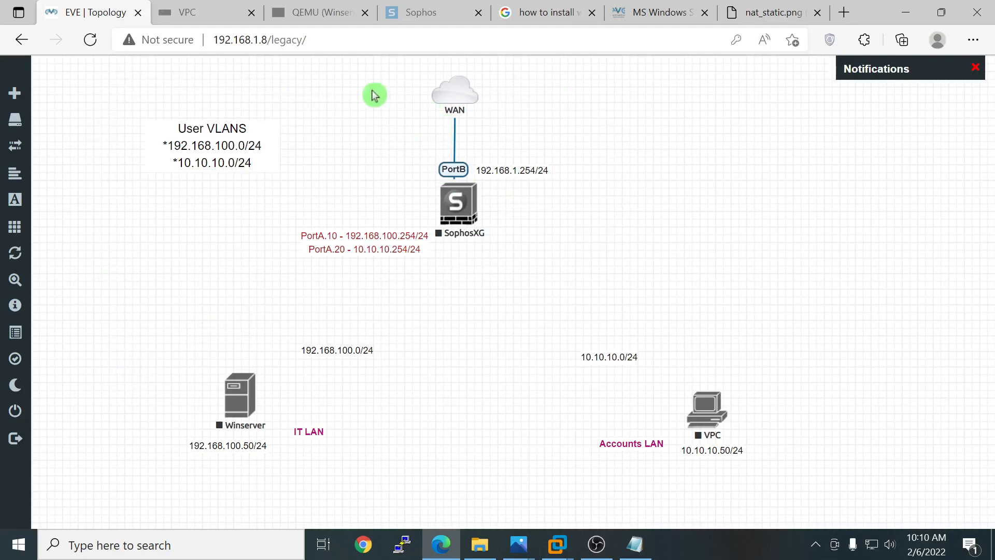
Step: Review the search for installing Windows Server in EVE-NG and the EVE-NG guide's image setup steps, and return to the lab topology
click(540, 10)
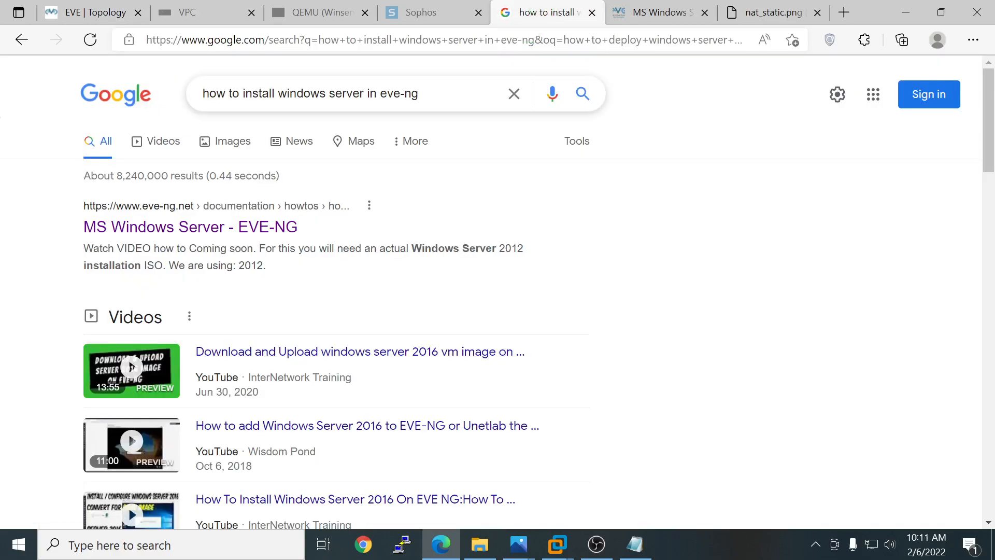
drag(226, 93, 381, 94)
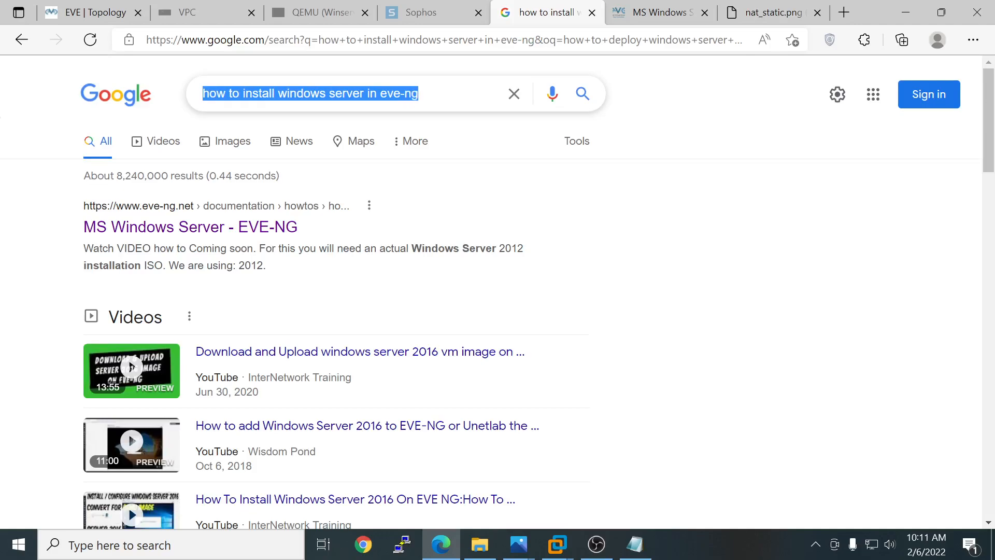
click(630, 14)
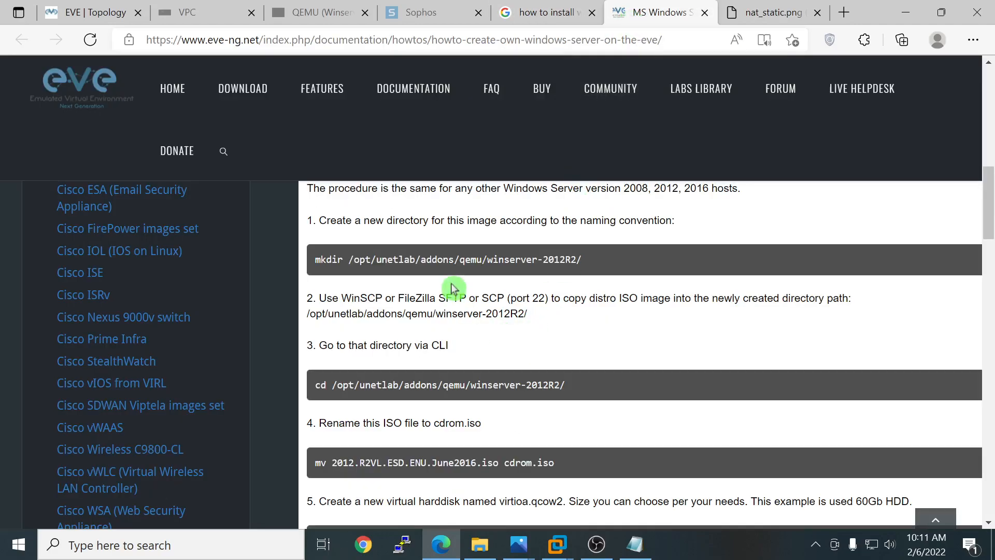
scroll(453, 288, up, 1)
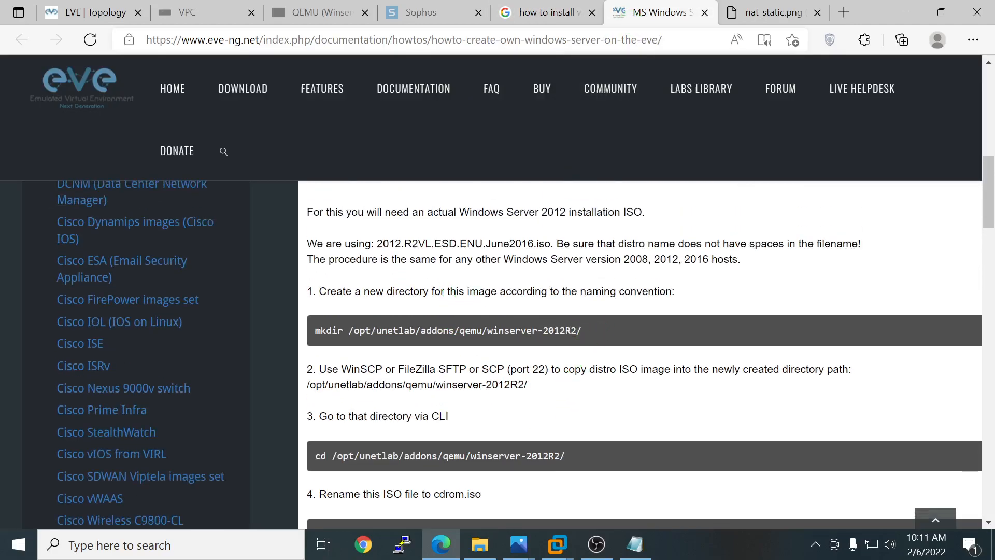
scroll(510, 366, down, 5)
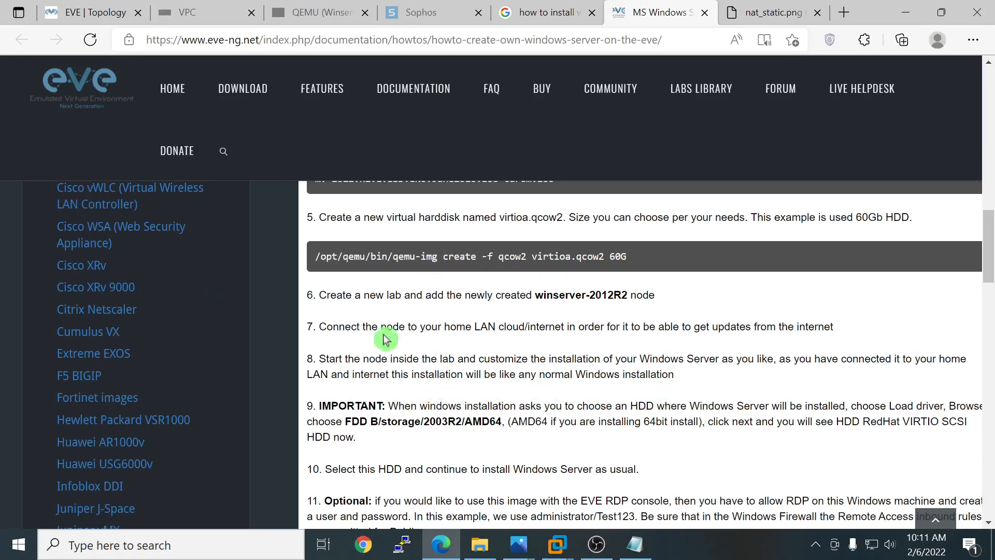
scroll(151, 238, up, 1)
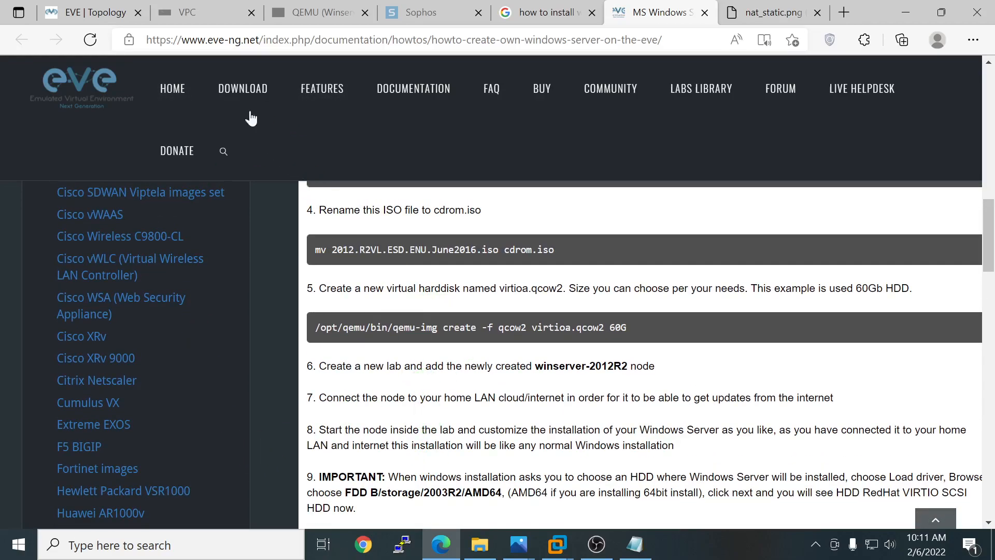
click(96, 13)
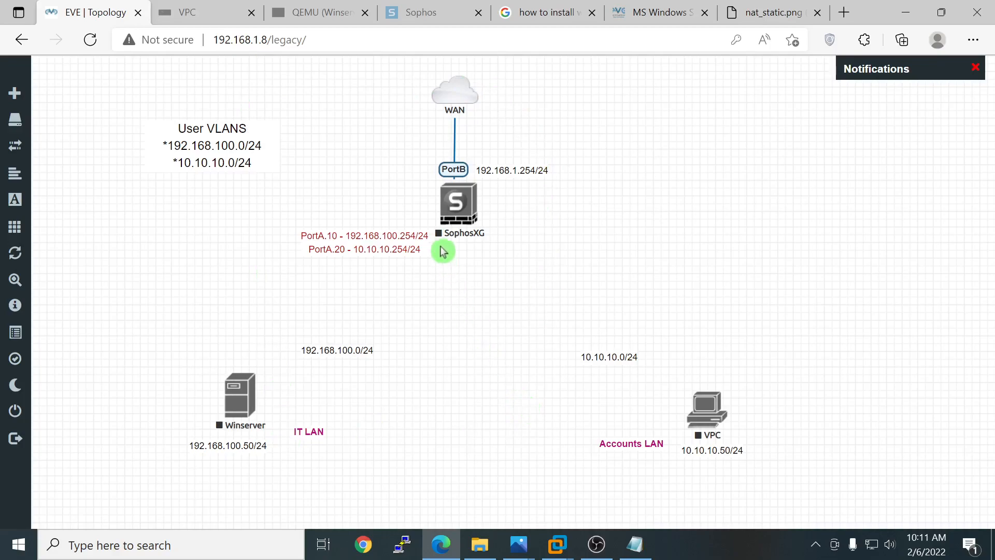
Step: Start adding a new node to the lab topology using the Cisco IOL template
mouse_move(483, 219)
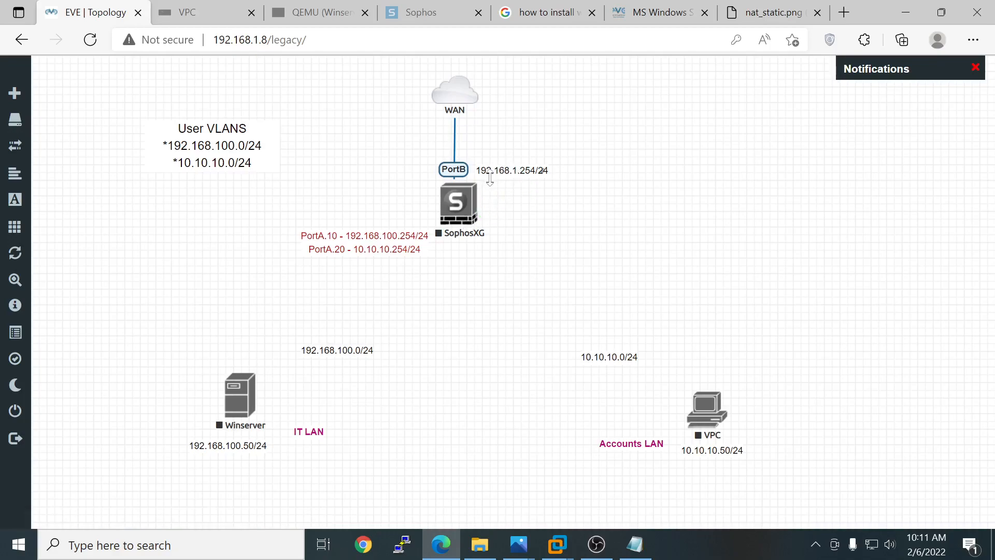
click(558, 162)
click(23, 97)
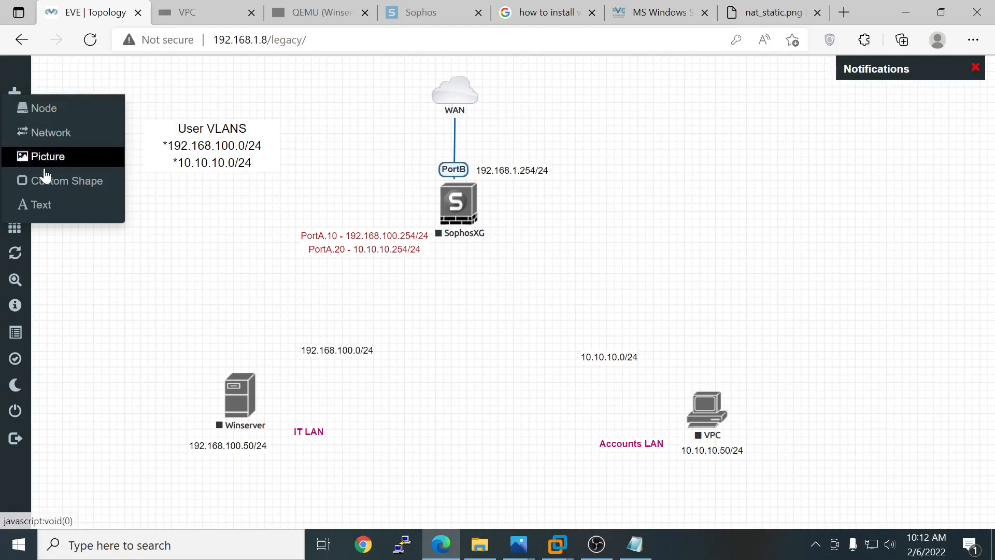
click(54, 110)
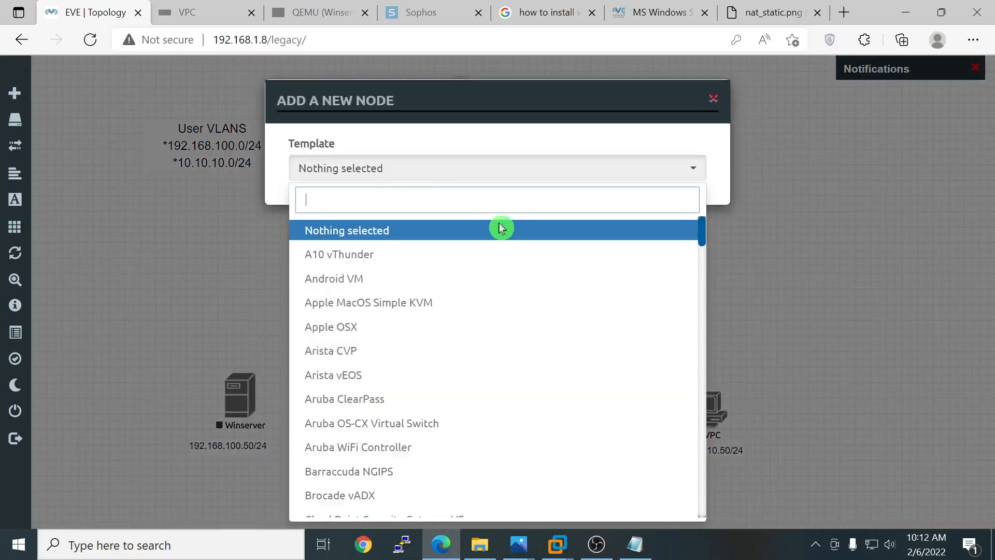
scroll(502, 342, down, 10)
scroll(512, 390, down, 8)
scroll(508, 388, up, 6)
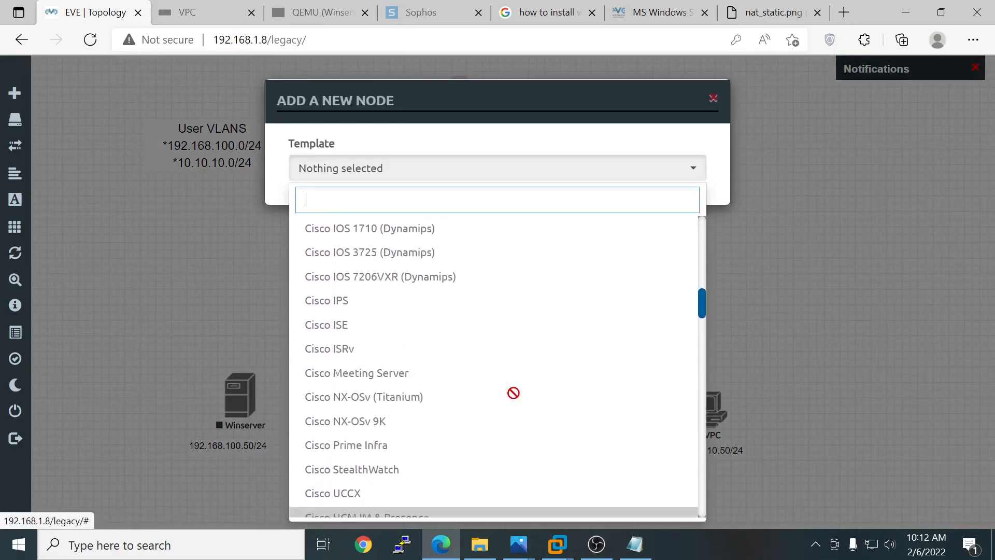
click(337, 343)
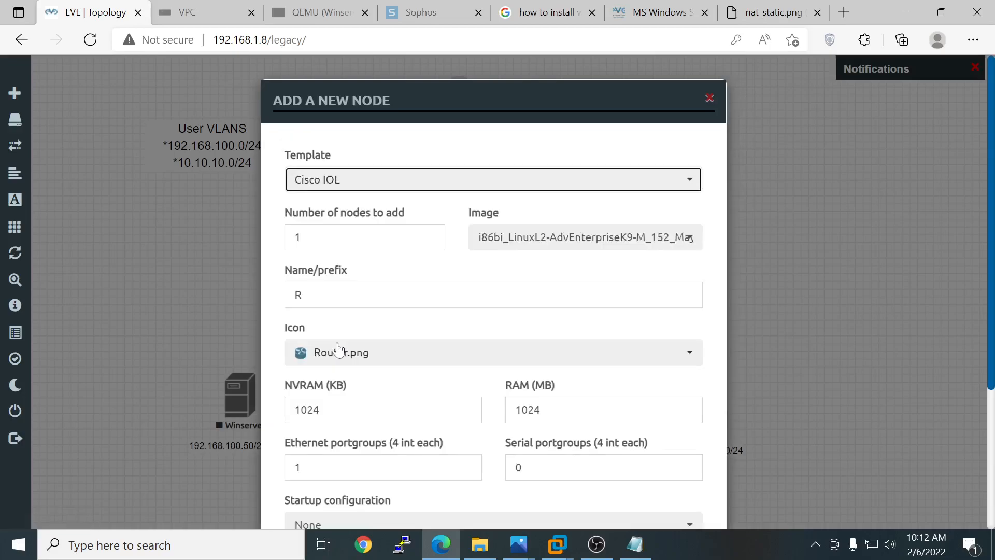
click(428, 355)
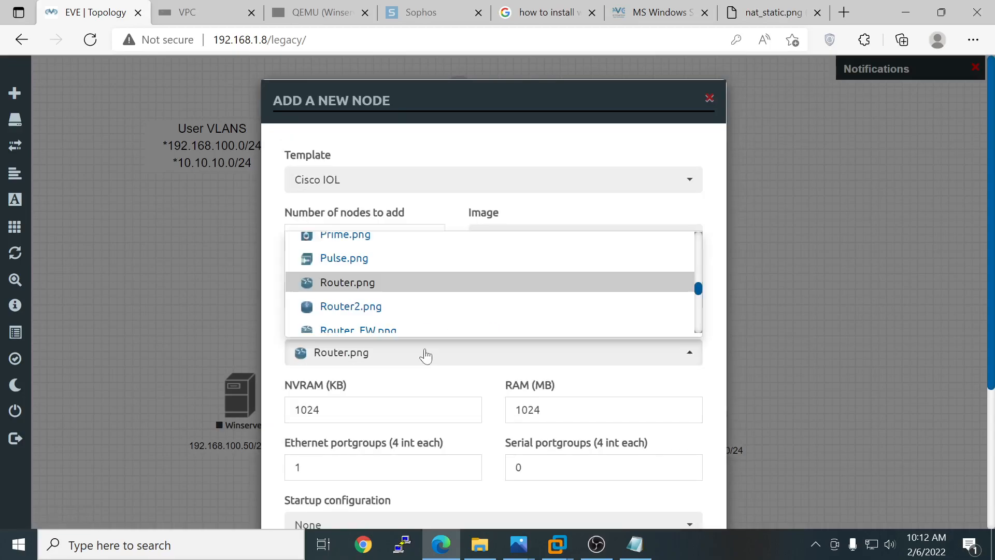
scroll(443, 295, up, 8)
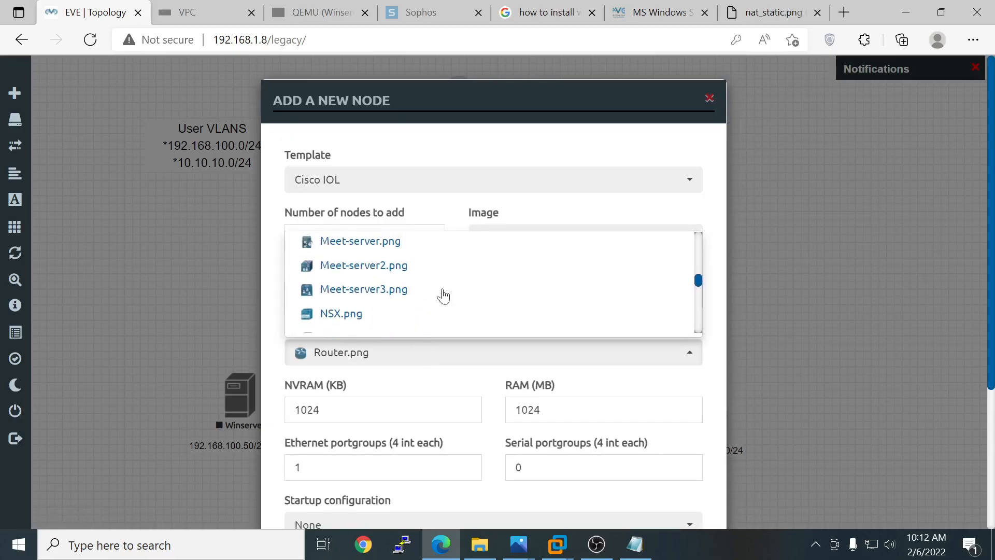
scroll(443, 296, up, 10)
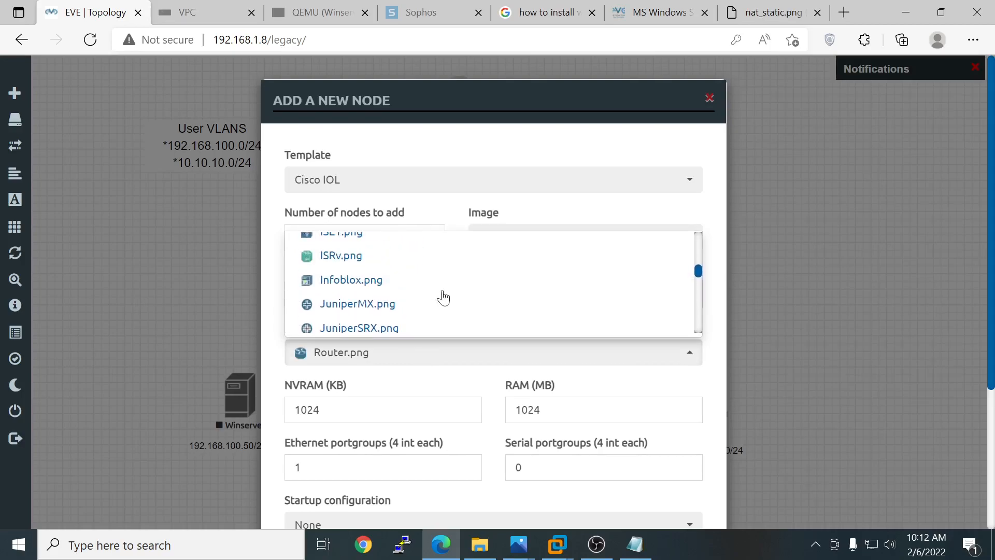
scroll(443, 296, up, 2)
scroll(443, 296, down, 2)
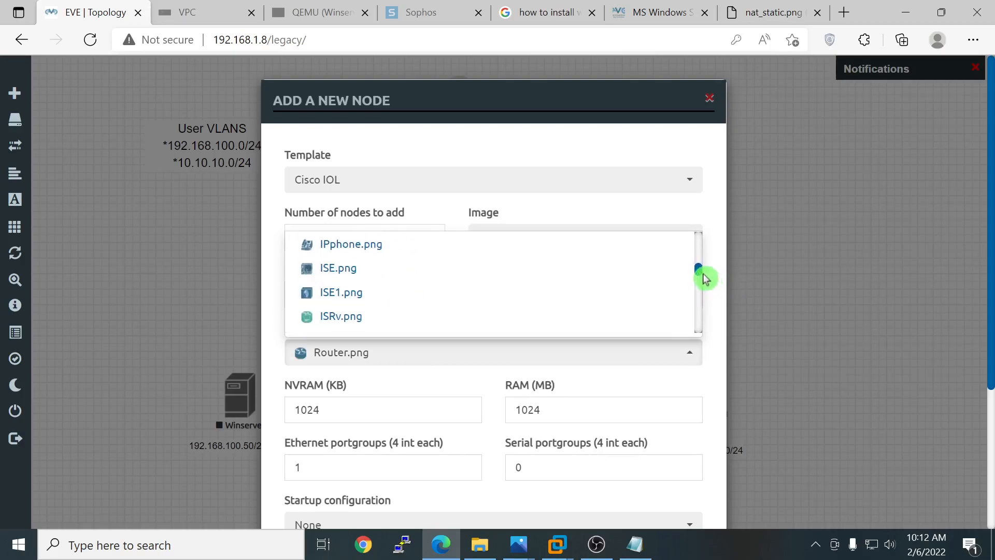
click(690, 277)
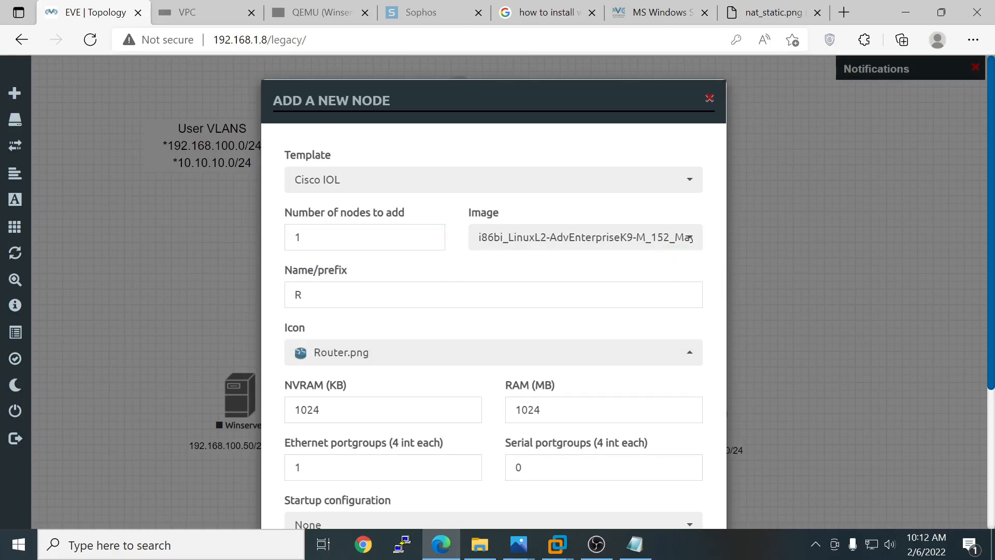
click(539, 249)
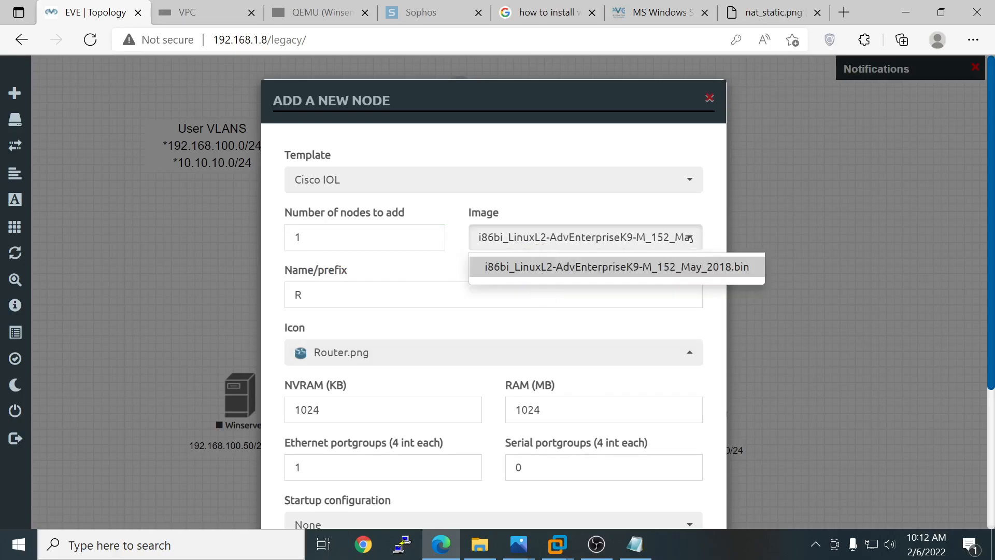
click(544, 293)
Step: Give the new Cisco IOL node the Switch.png icon and the name SW
click(399, 354)
drag(700, 288, 702, 308)
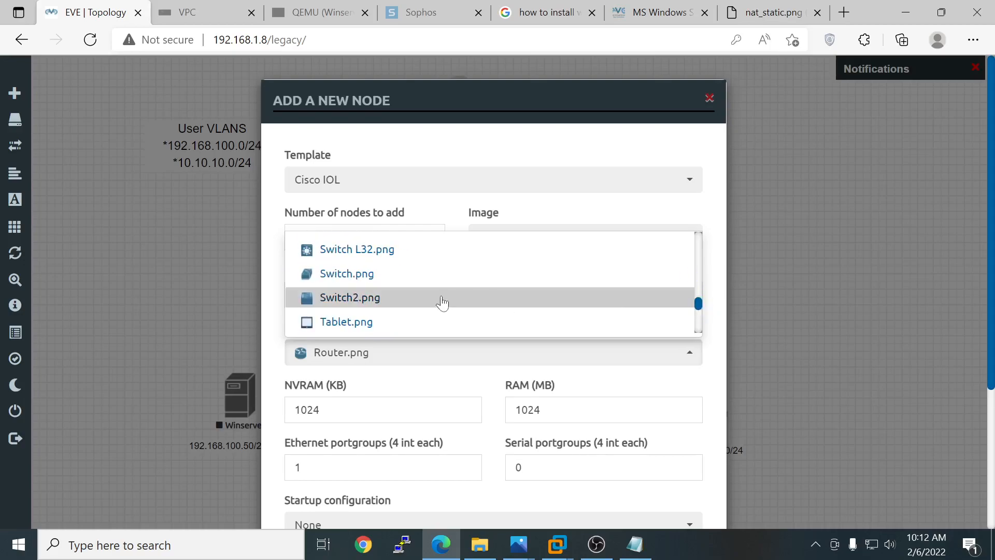
click(412, 275)
drag(306, 296, 272, 295)
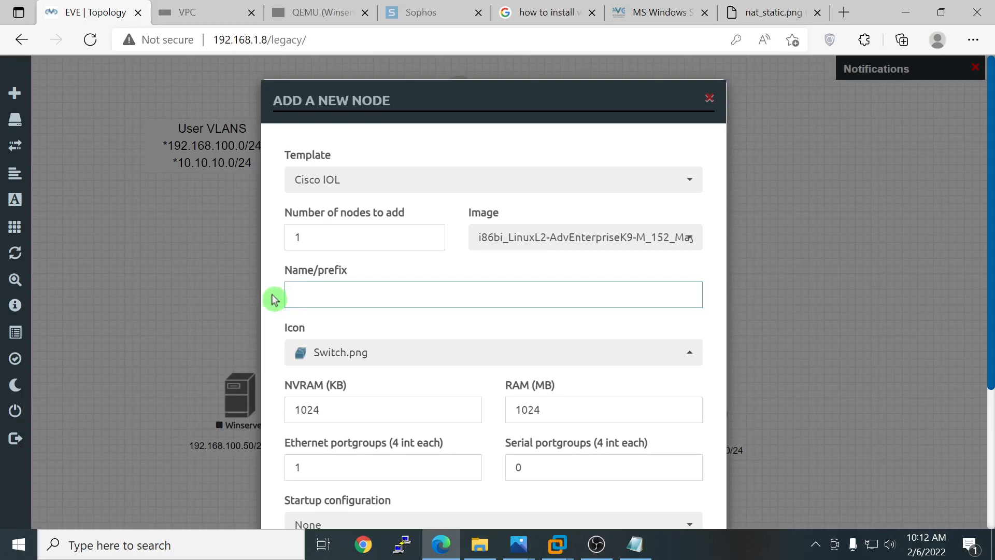
click(275, 299)
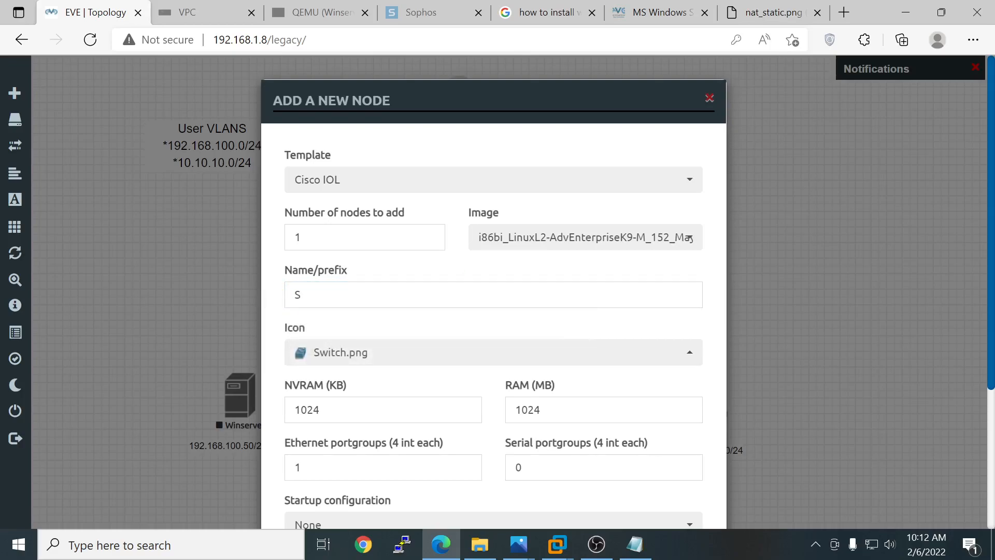
click(298, 295)
text(W)
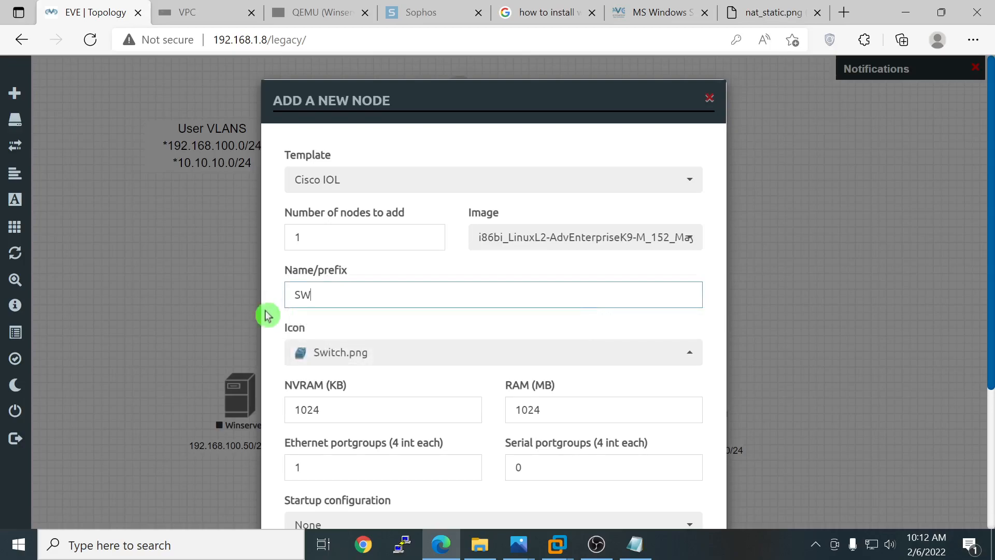
Step: Save the new node and place the SW switch directly below the SophosXG firewall, centred between Winserver and VPC
scroll(405, 319, down, 2)
scroll(402, 319, up, 2)
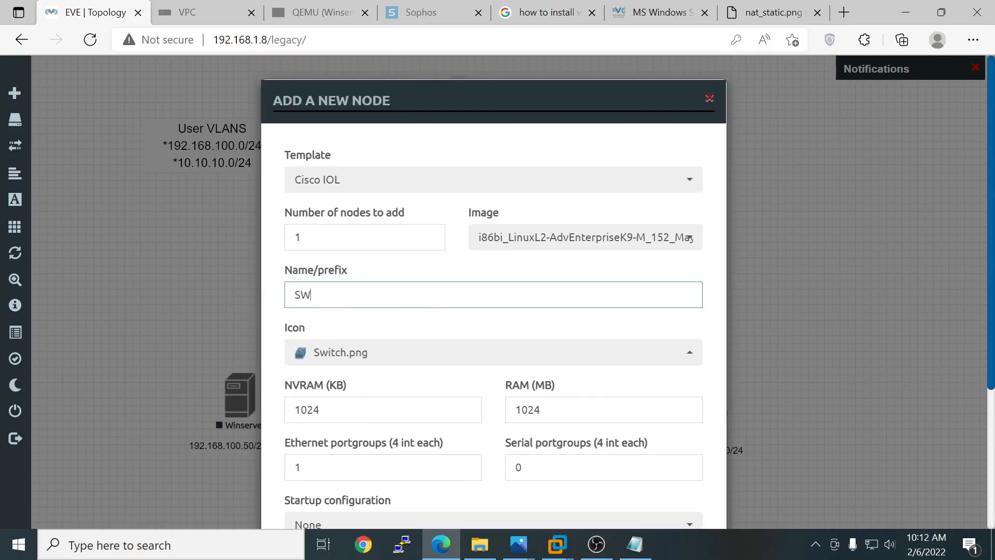
scroll(404, 325, down, 1)
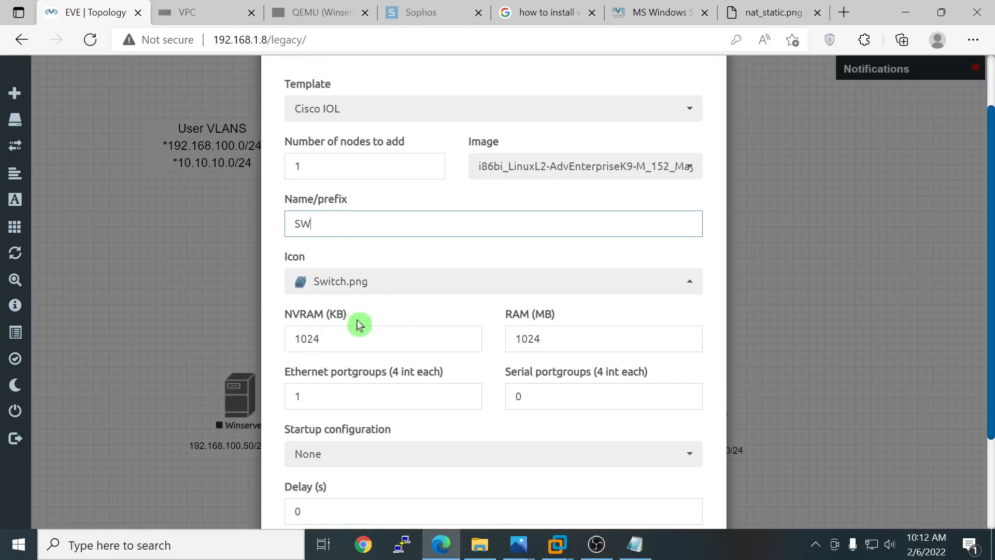
scroll(540, 422, down, 2)
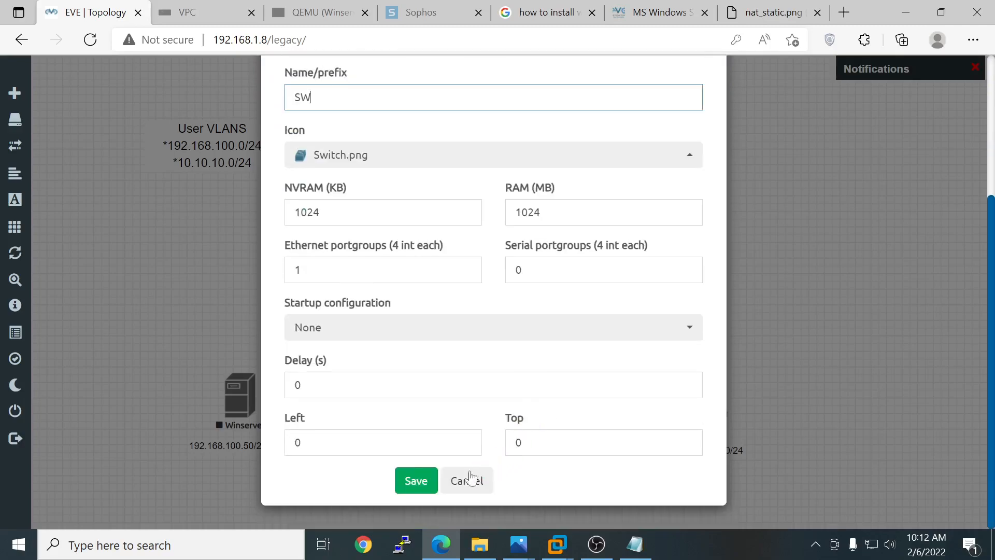
click(418, 481)
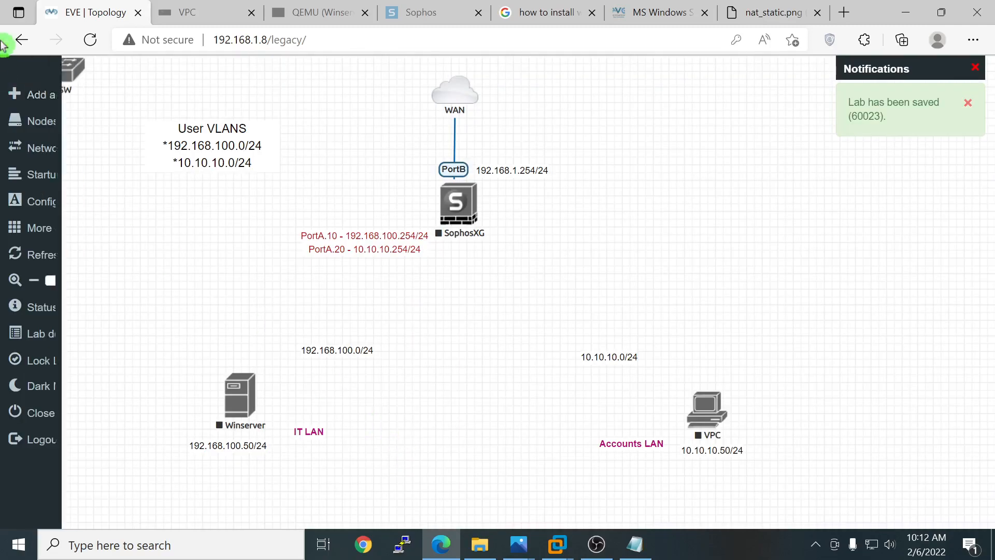
drag(53, 76, 459, 328)
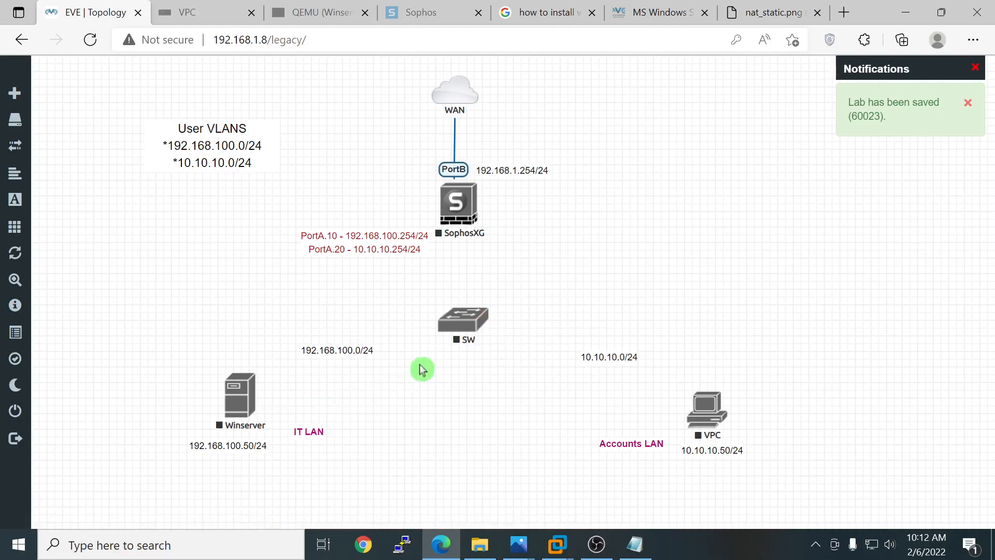
mouse_move(485, 323)
mouse_down()
mouse_move(465, 258)
mouse_move(492, 293)
mouse_move(459, 319)
mouse_up()
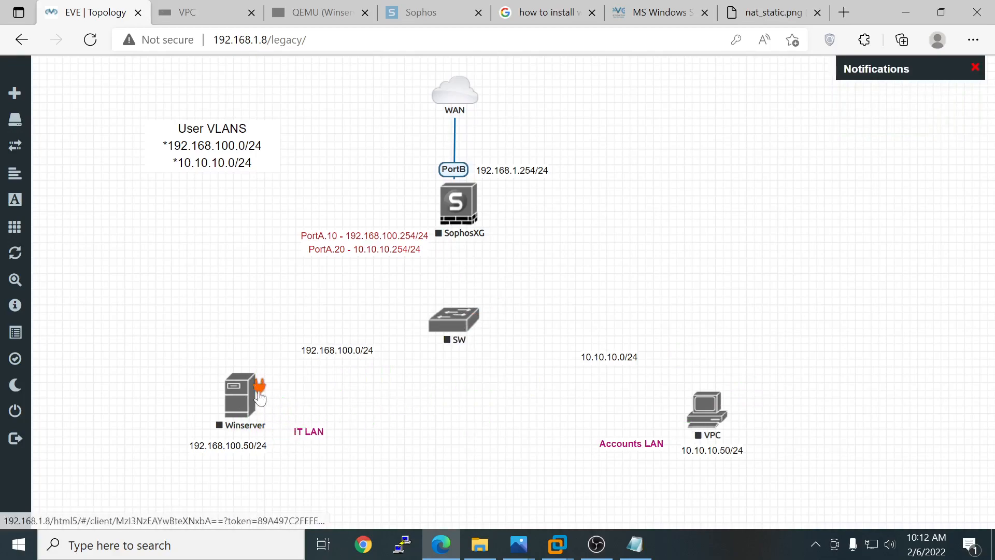
Step: Connect Winserver's e0 interface to the SW switch's e0/1 interface and save the connection
drag(259, 398, 305, 394)
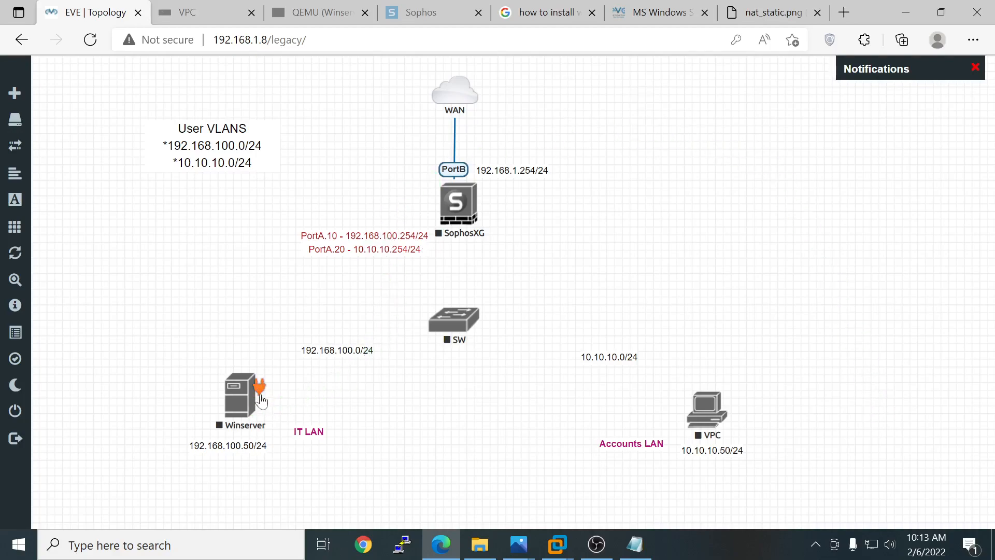
drag(260, 400, 447, 340)
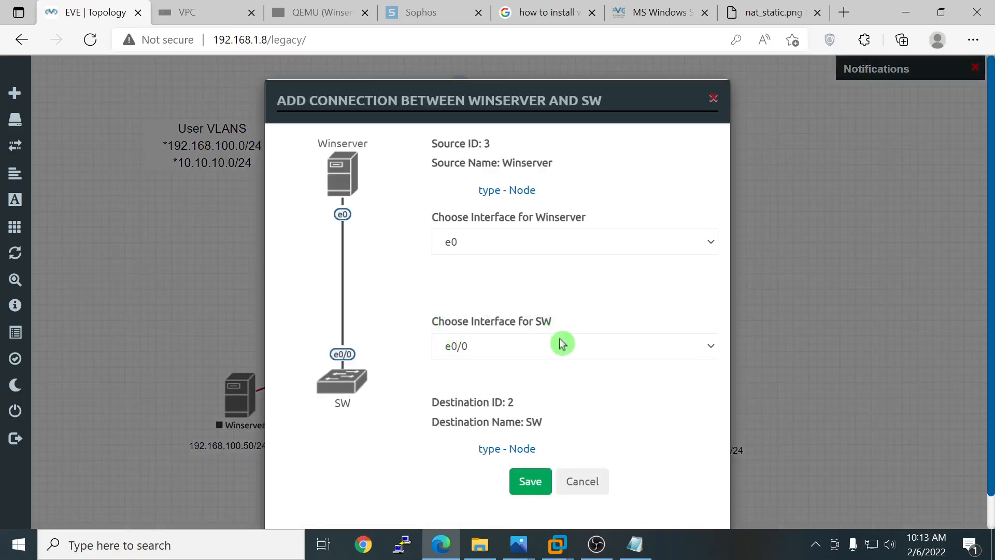
click(562, 343)
click(538, 389)
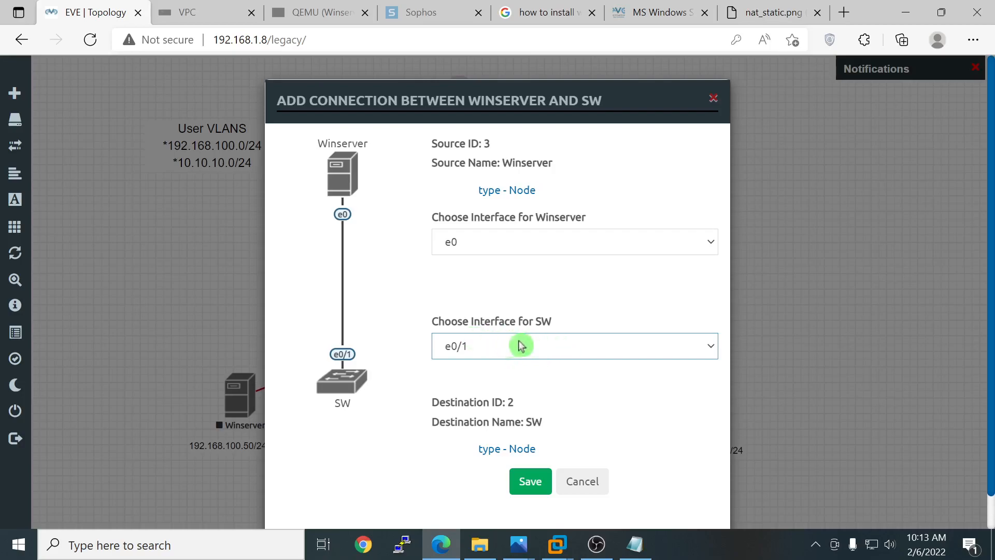
click(565, 242)
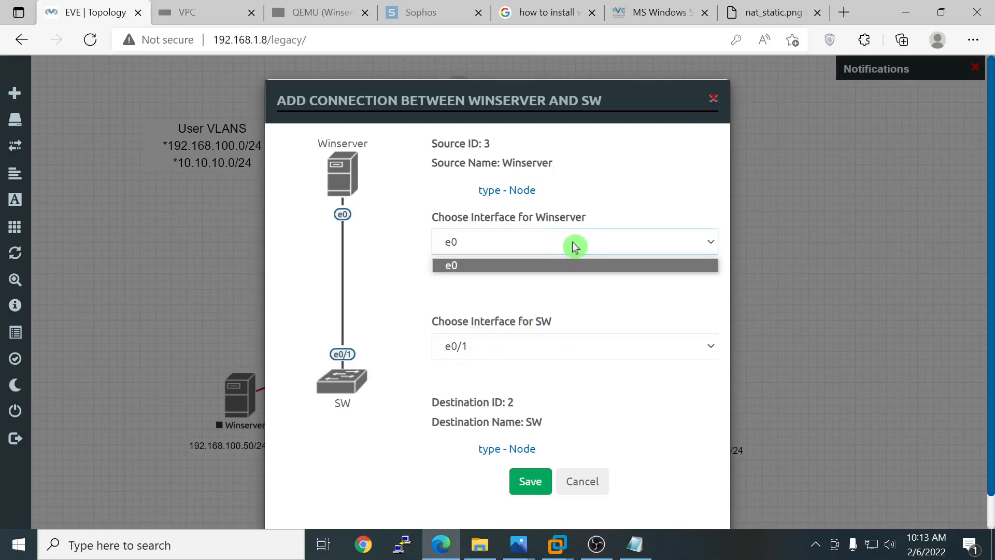
click(574, 246)
click(529, 482)
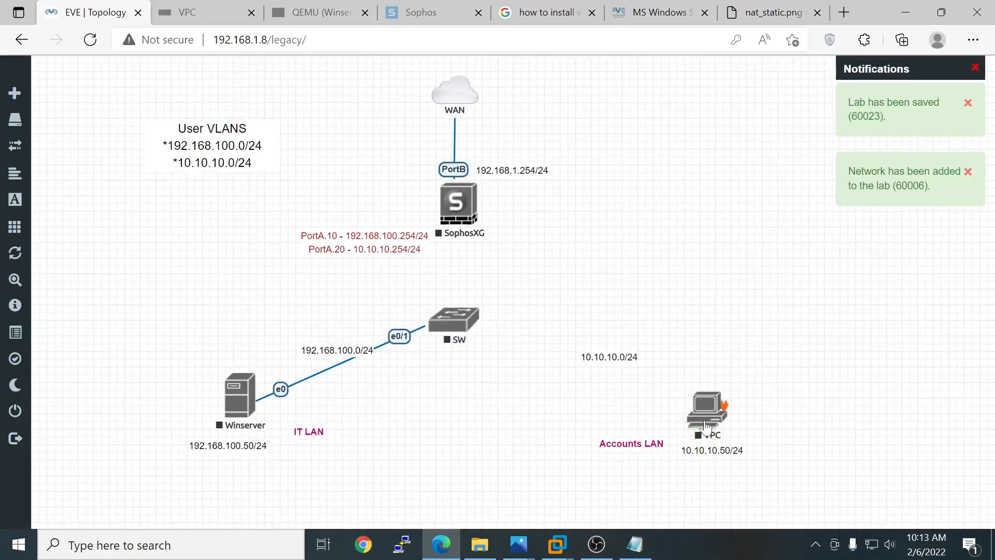
Step: Connect VPC's eth0 interface to the SW switch's e0/2 interface and save the connection
drag(724, 412, 453, 320)
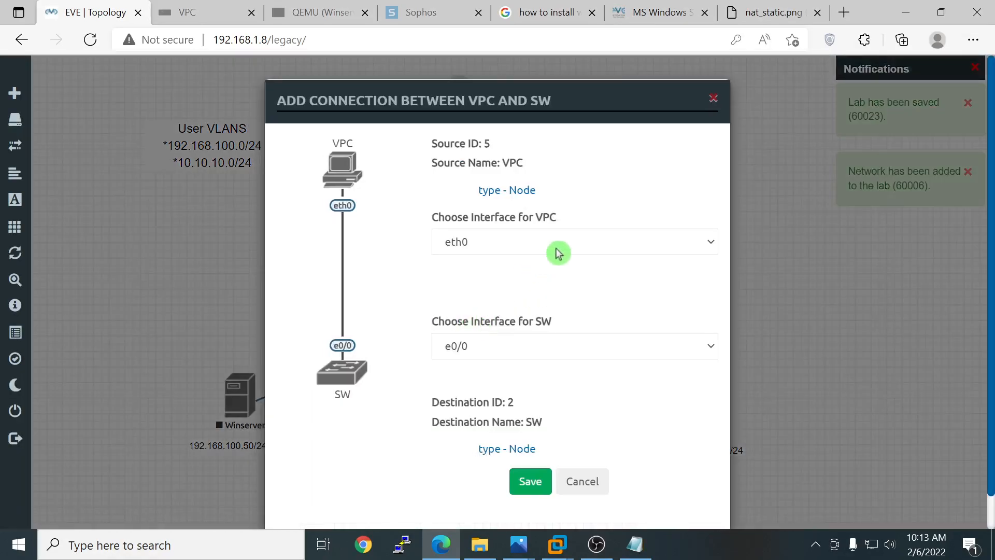
click(569, 349)
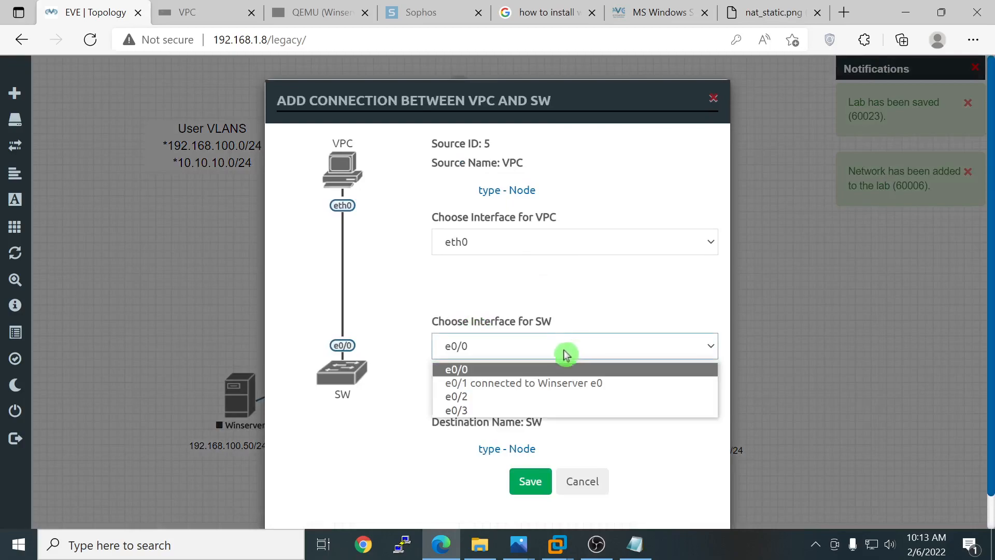
click(499, 400)
click(533, 484)
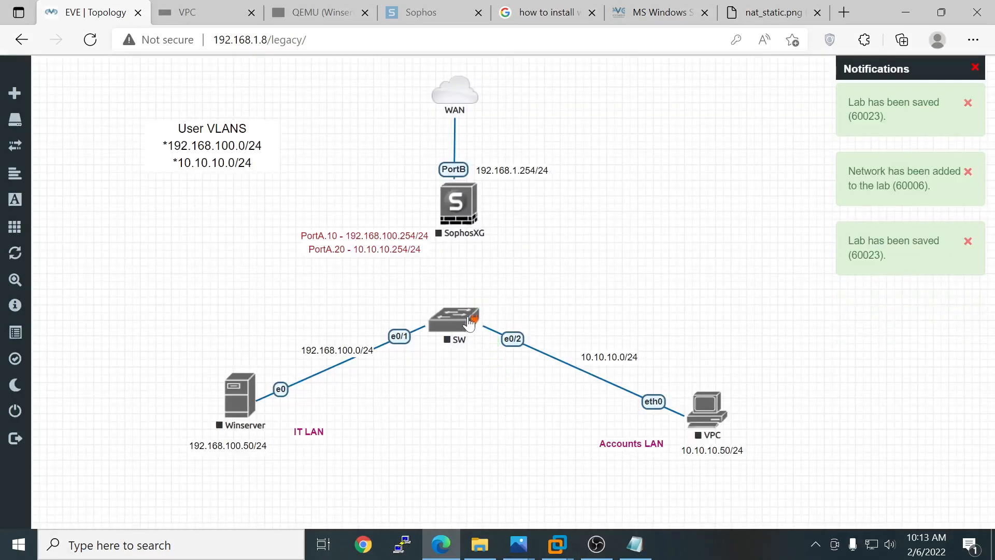
Step: Connect the SW switch's e0/0 interface to PortA of the SophosXG firewall and save the connection
drag(475, 313, 468, 222)
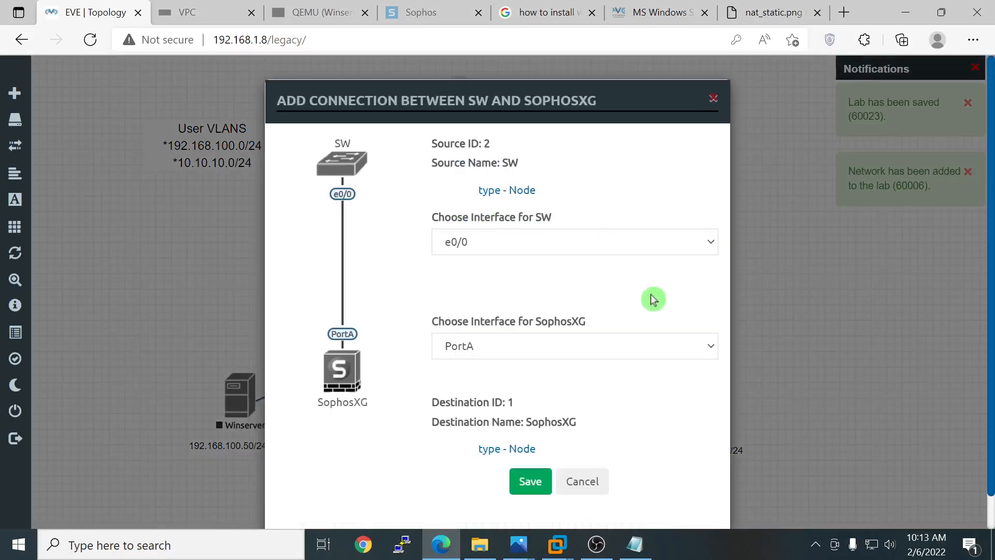
click(534, 354)
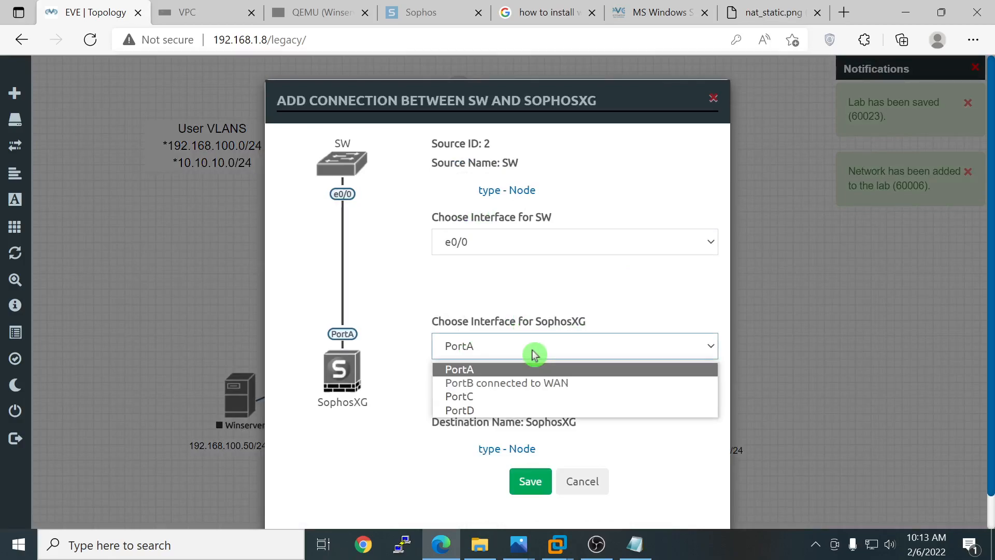
click(463, 372)
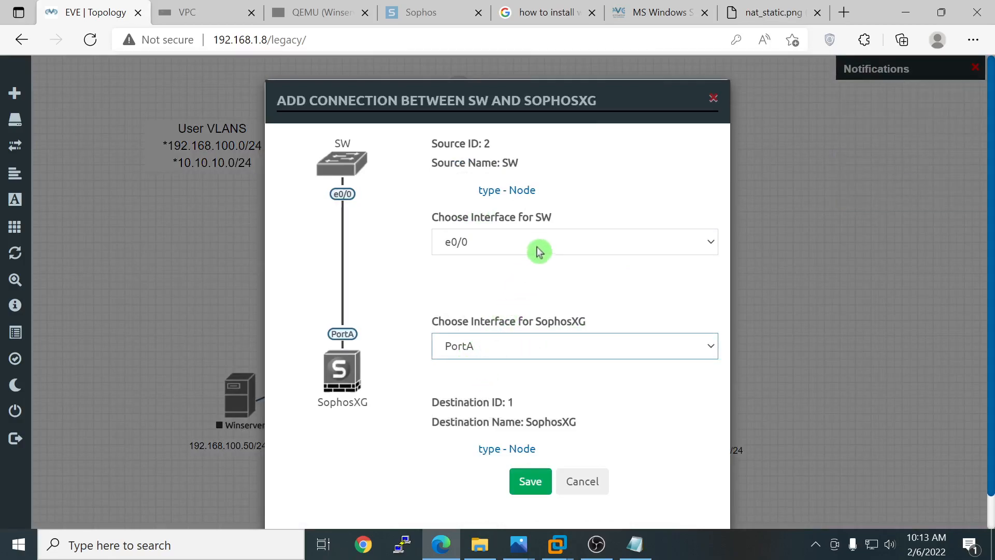
click(511, 249)
click(511, 249)
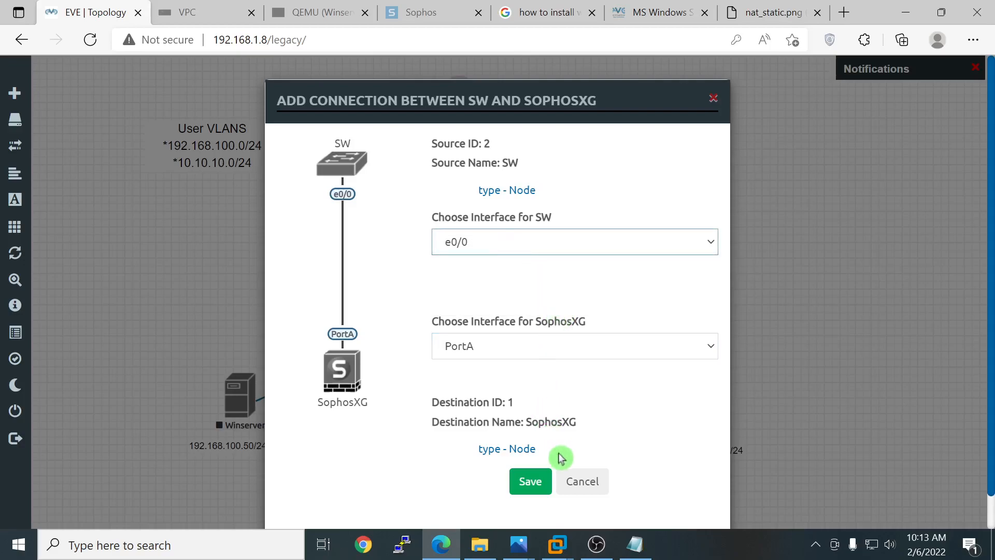
click(530, 481)
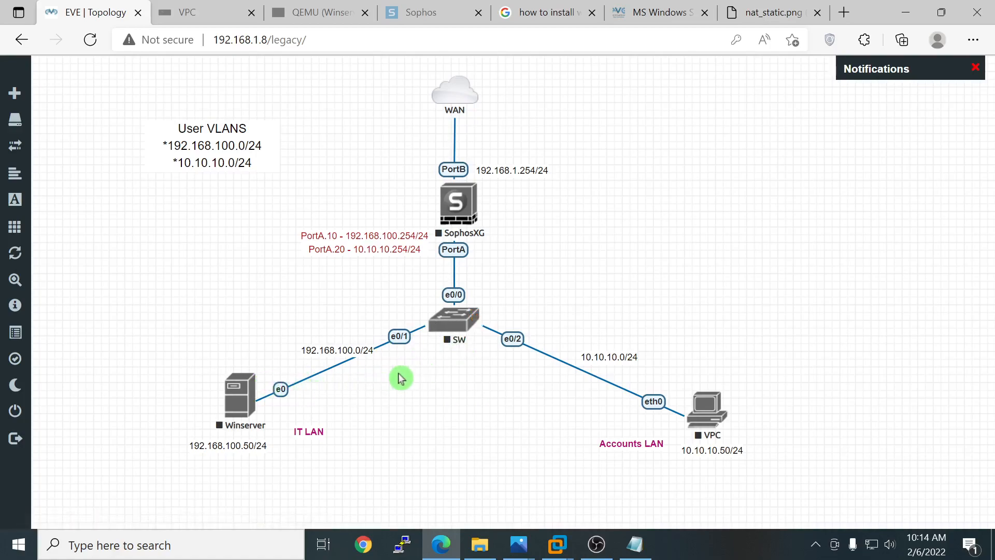
Step: Start all four lab nodes: SW, Winserver, SophosXG and VPC
right_click(469, 318)
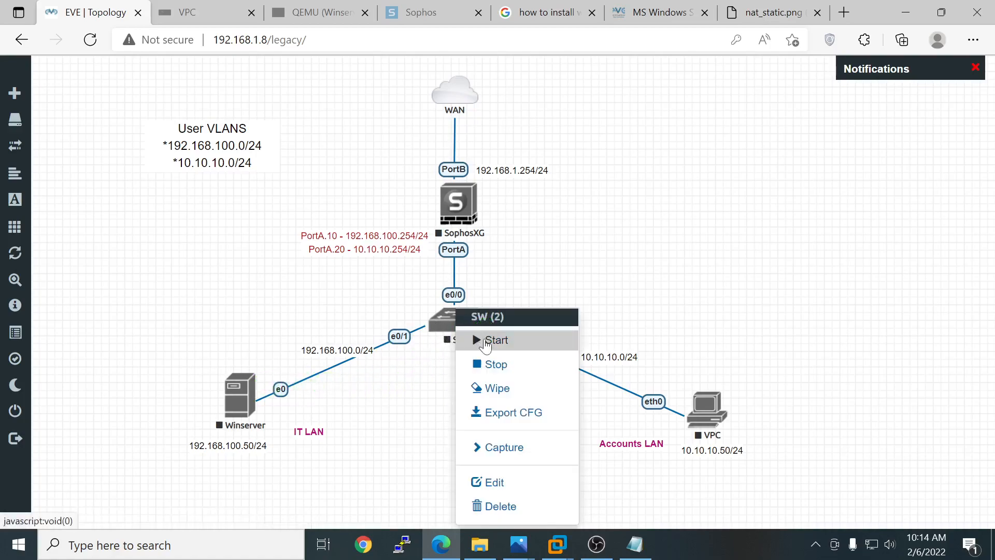
click(486, 340)
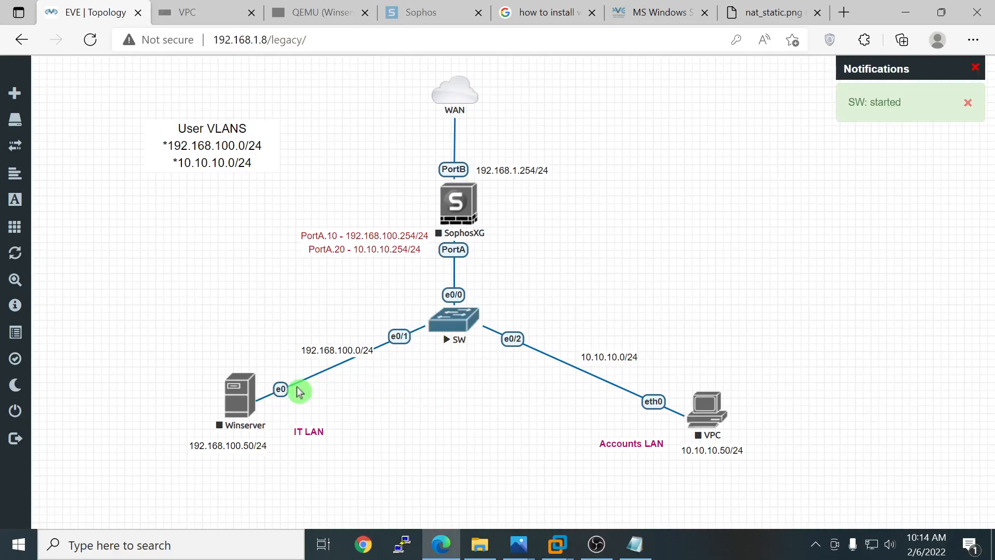
right_click(250, 392)
click(284, 344)
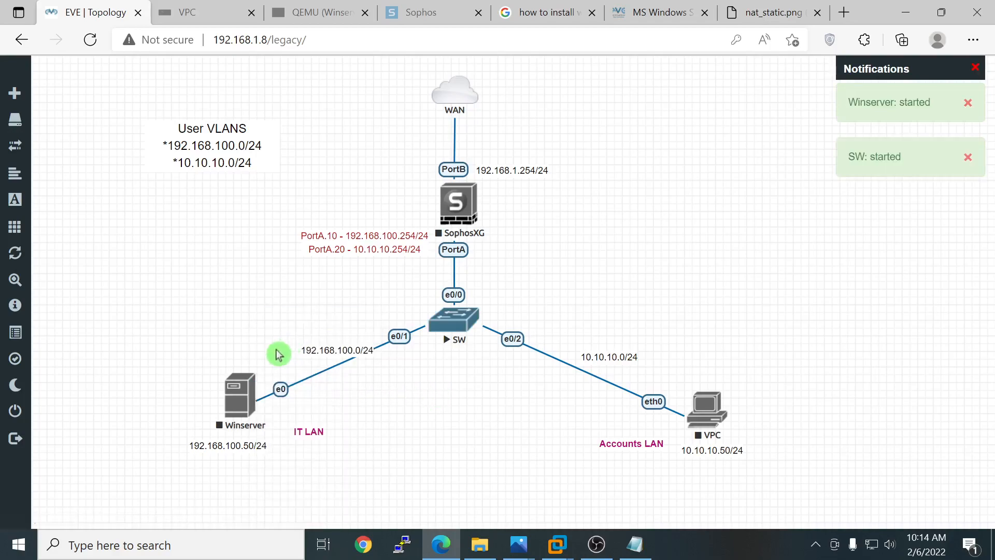
right_click(459, 205)
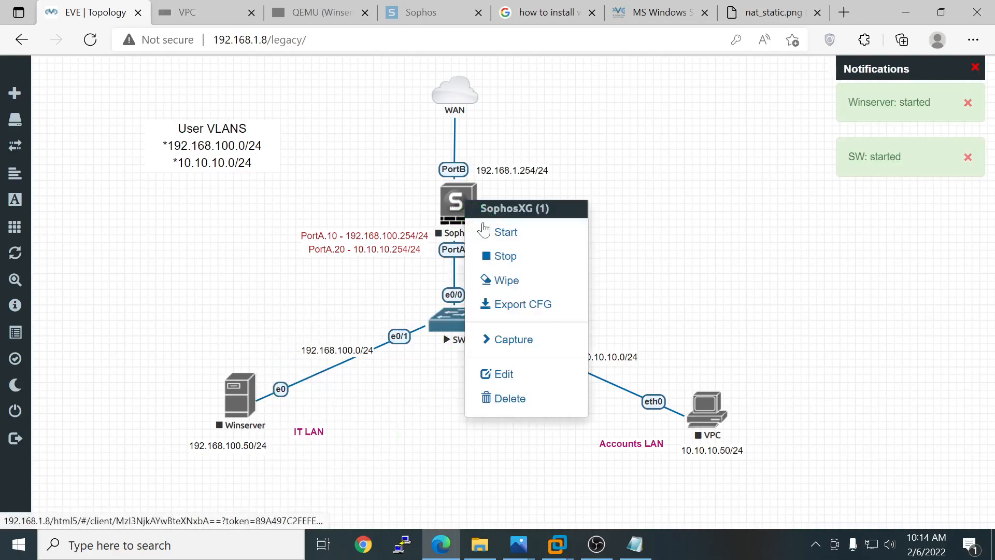
click(491, 236)
right_click(708, 409)
click(747, 343)
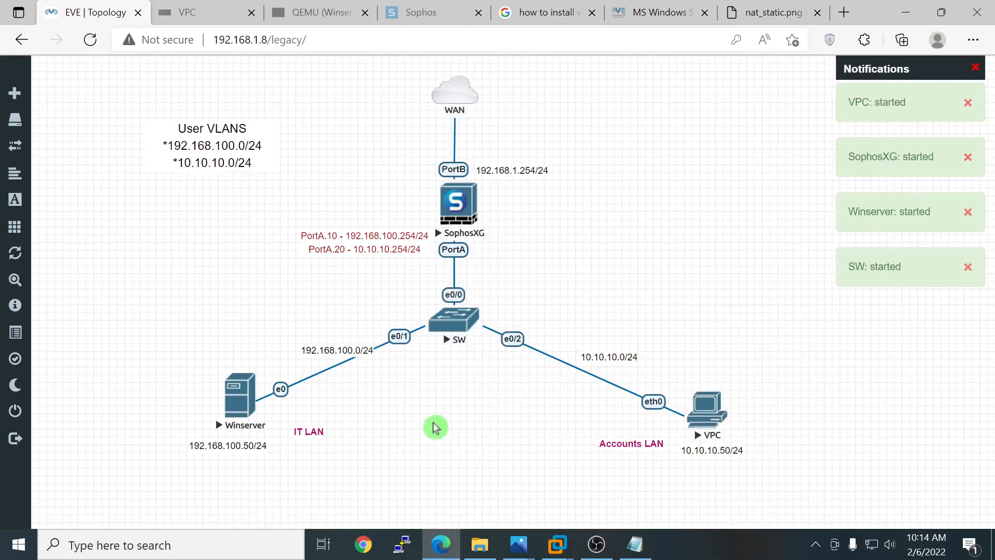
Step: Close the old VPC and Winserver consoles, and open the SW switch's console in privileged mode with en
click(251, 13)
click(251, 13)
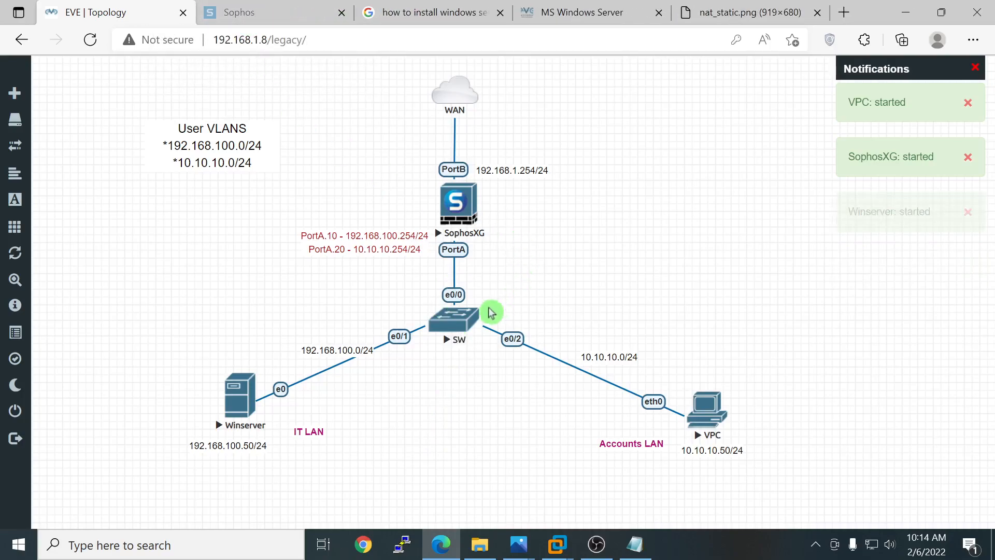
click(460, 329)
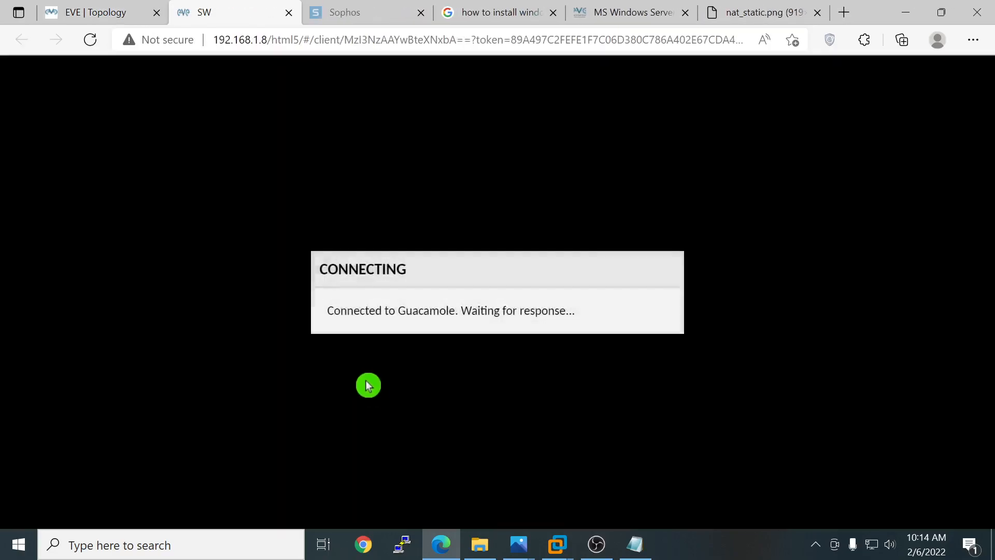
key(Return)
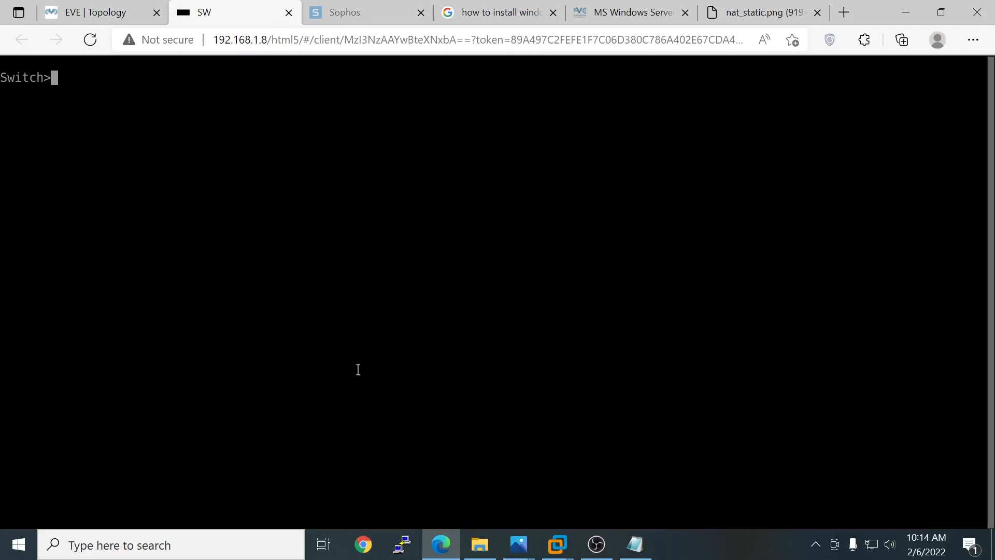
text(en)
key(Return)
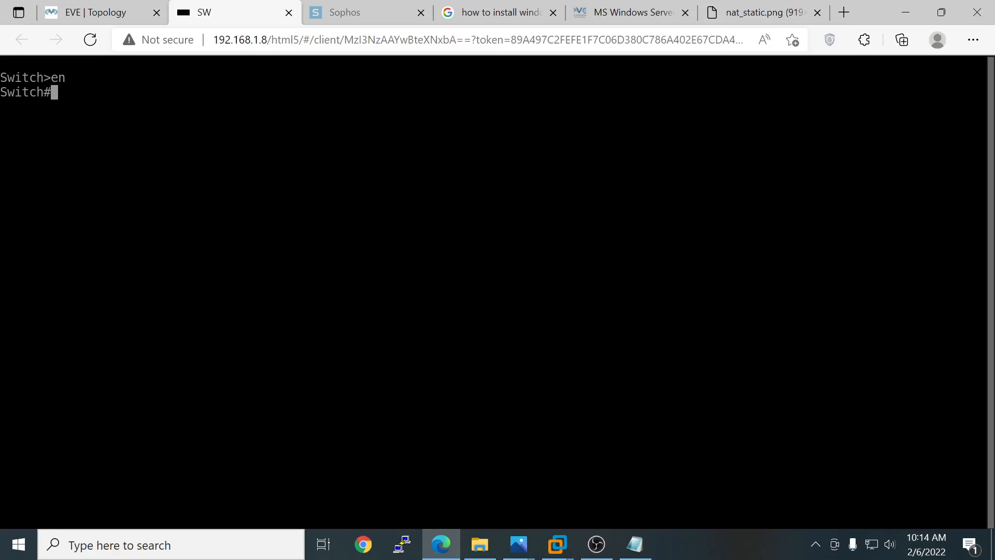
Step: Check the user VLANs in the topology and enter global configuration mode on the switch with config t
click(65, 15)
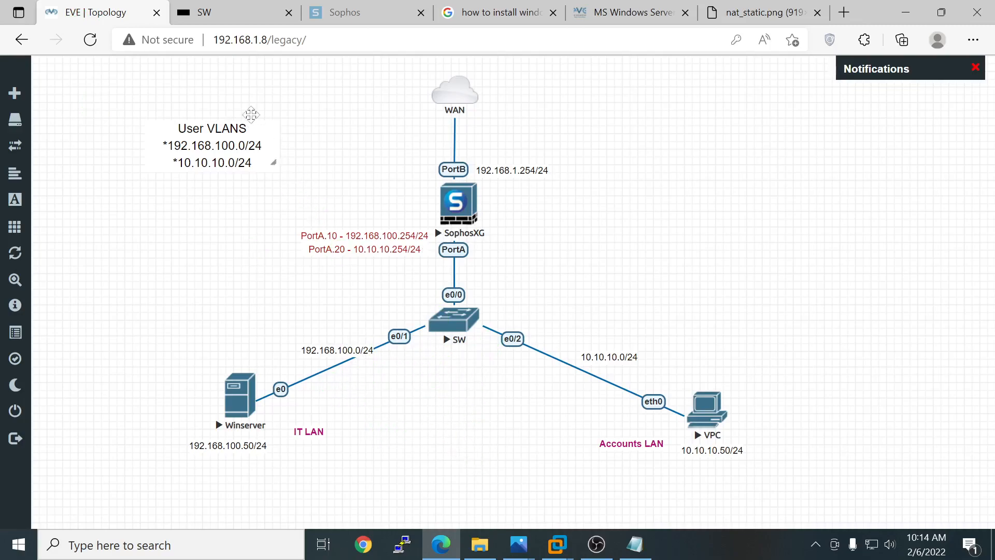
click(226, 16)
click(93, 13)
click(359, 14)
click(216, 17)
text(config )
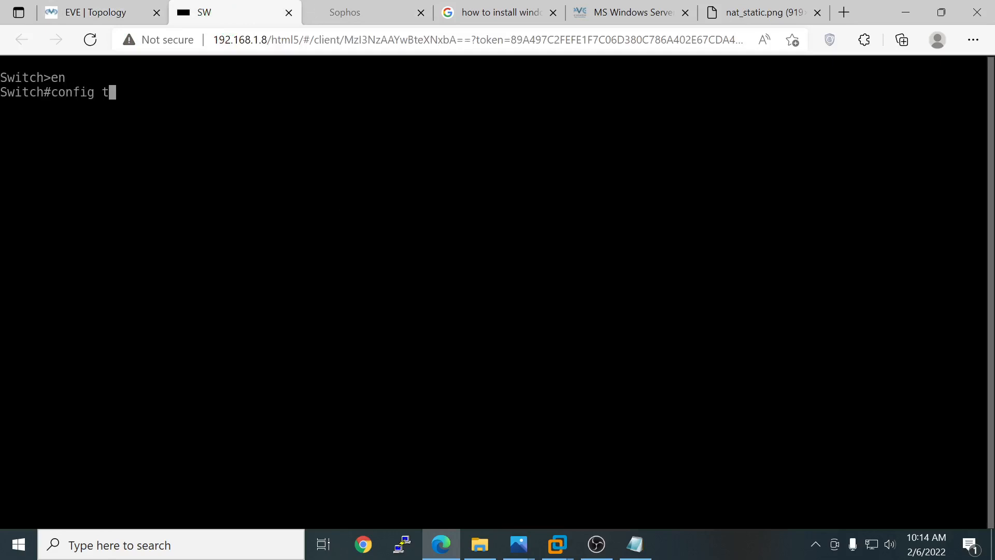
text(t)
key(Return)
Step: Create VLAN 10 with the name IT on the switch and exit its VLAN configuration
text(vlan)
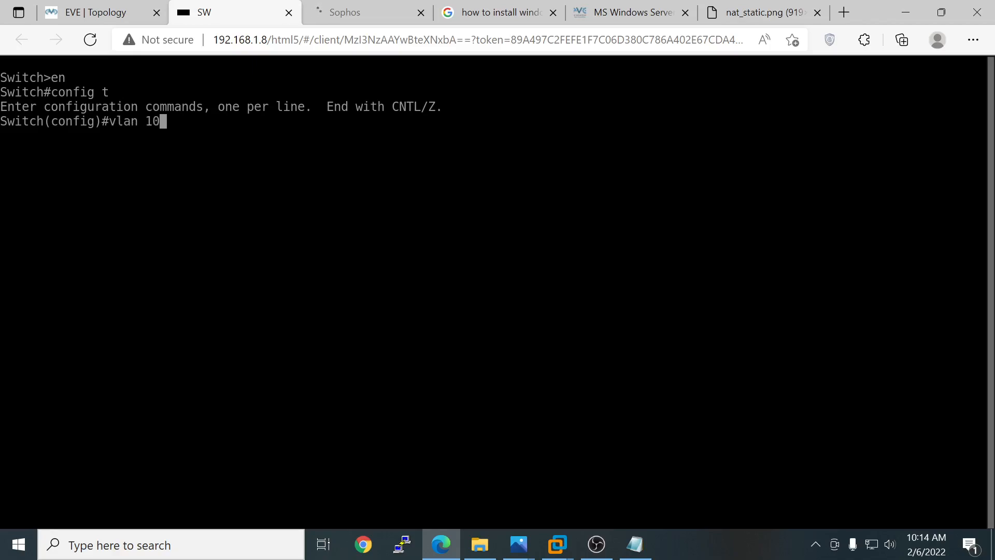
text( 10)
key(Return)
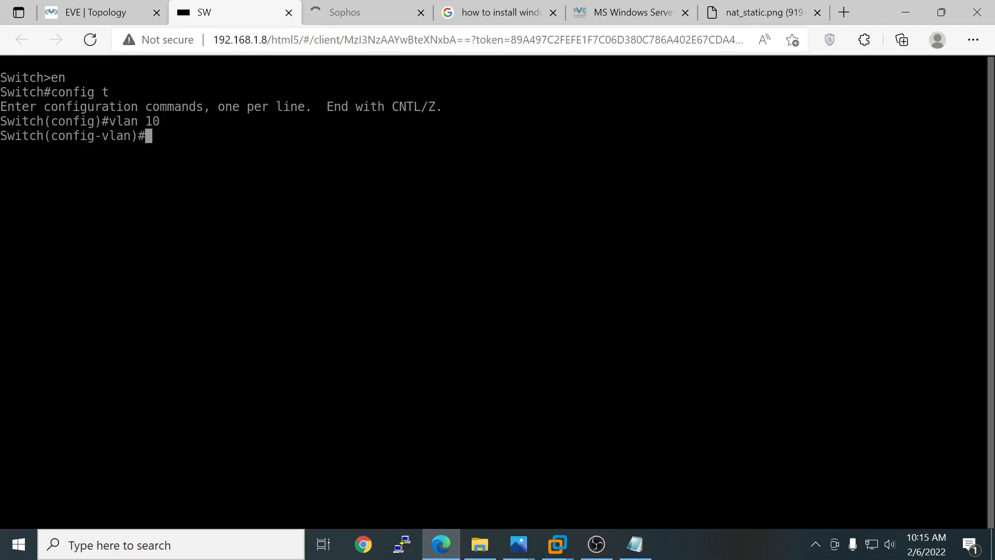
text(name IT)
key(Return)
text(exit)
key(Return)
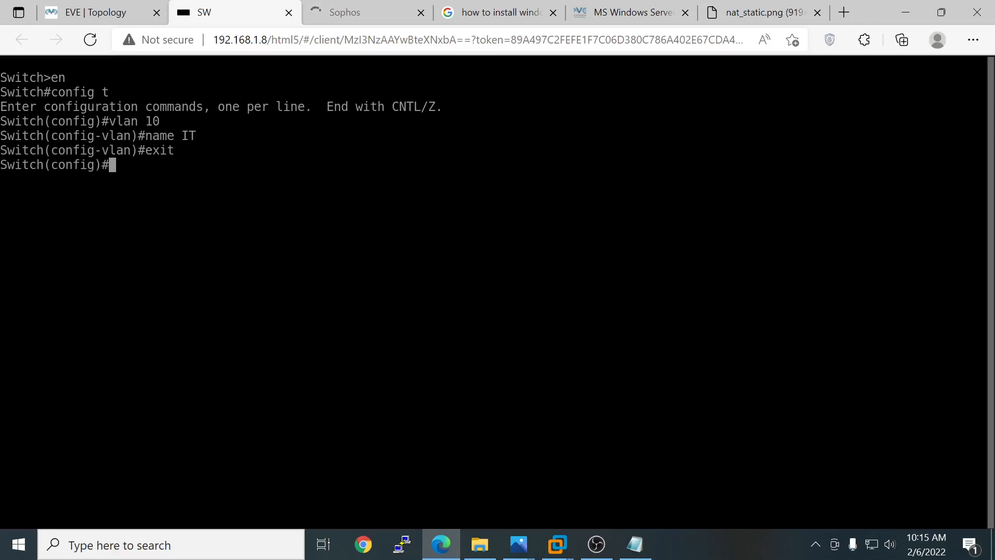
Step: Create VLAN 20 with the name Accounts on the switch and exit its VLAN configuration
text(vlan 20)
key(Return)
text(name)
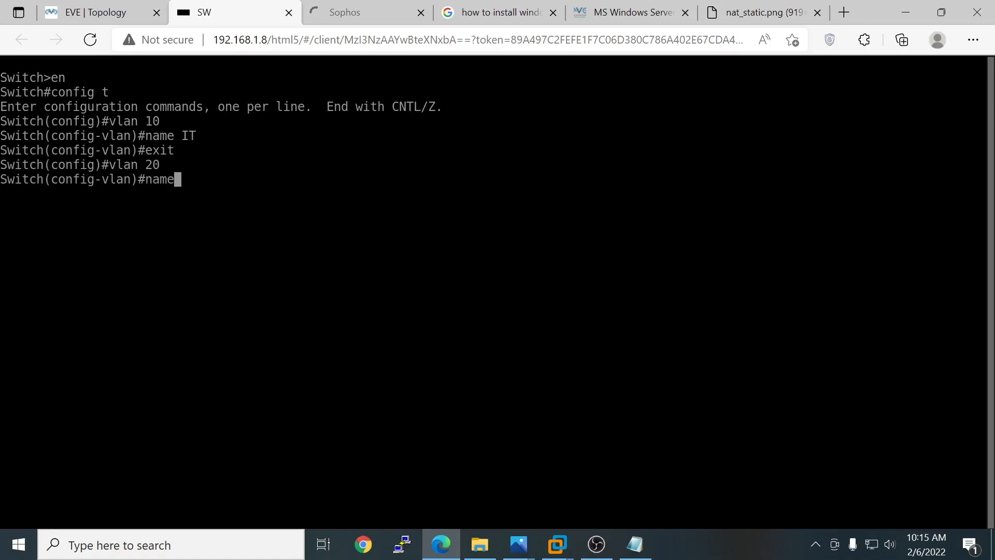
text( Account)
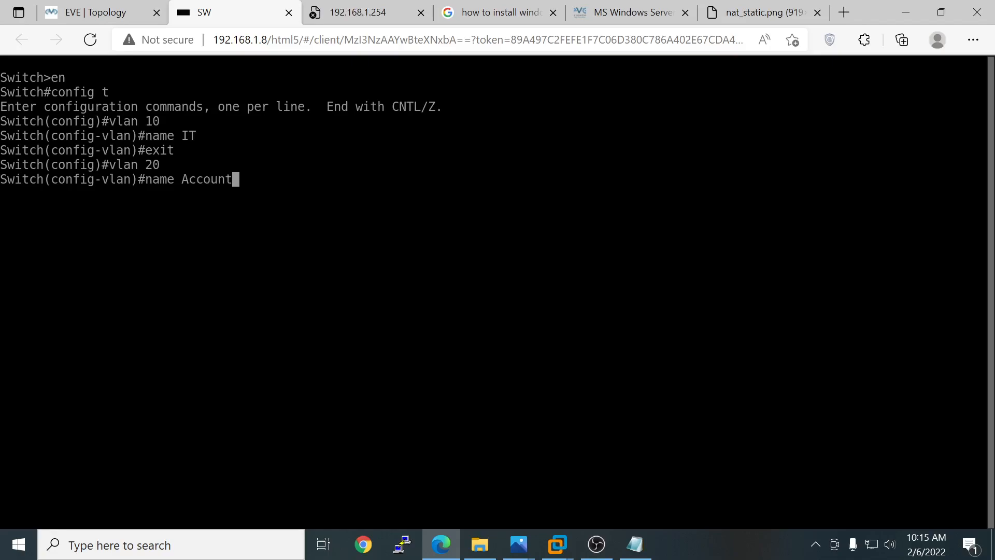
text(s)
key(Return)
text(exit)
key(Return)
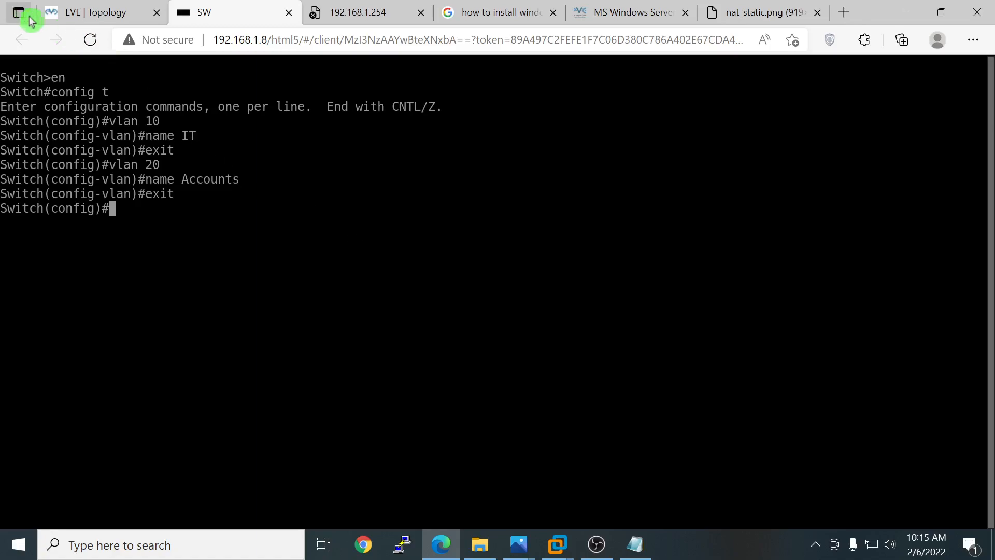
Step: Check the topology for the switch port facing Winserver and enter interface configuration for ethernet 0/1
click(60, 14)
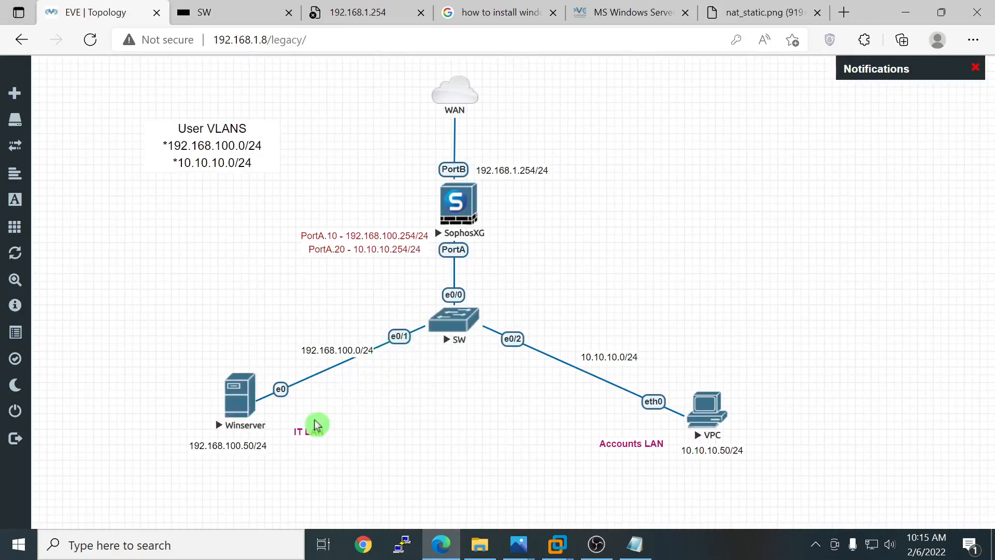
click(205, 14)
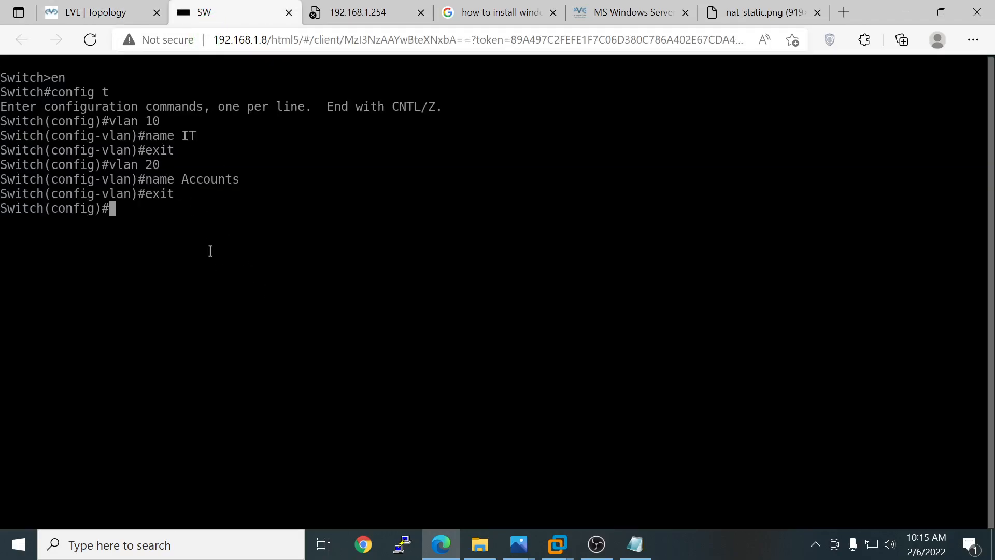
click(104, 12)
click(218, 23)
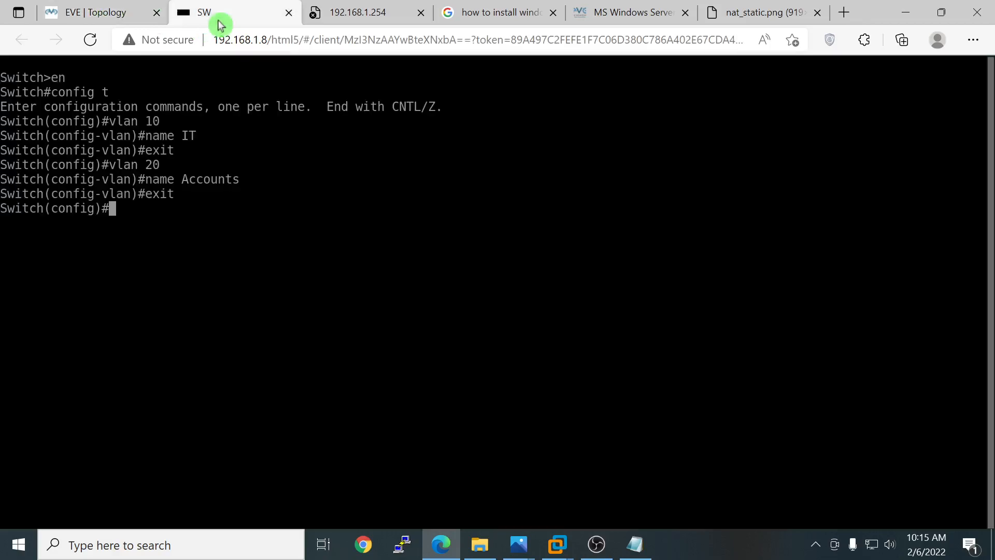
text(int )
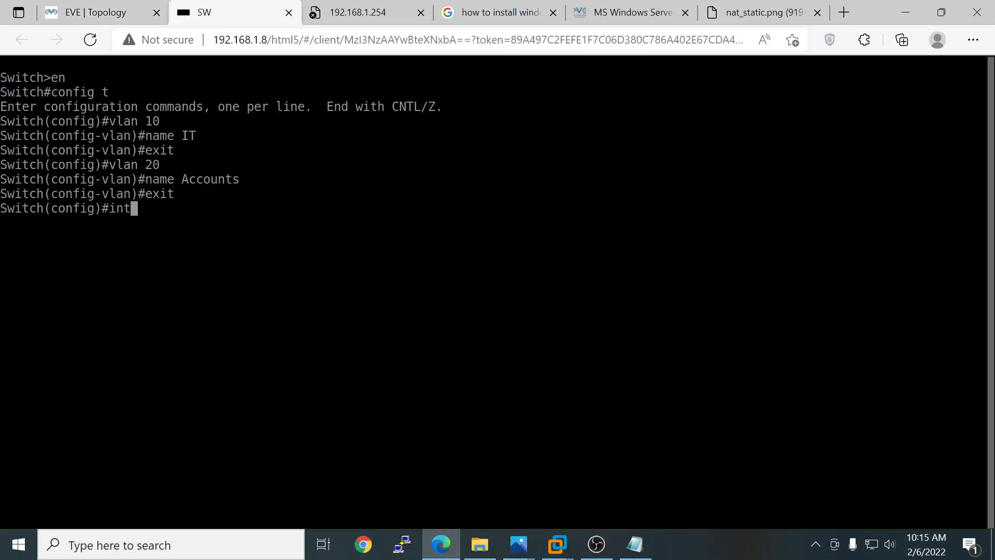
text(eth)
key(Tab)
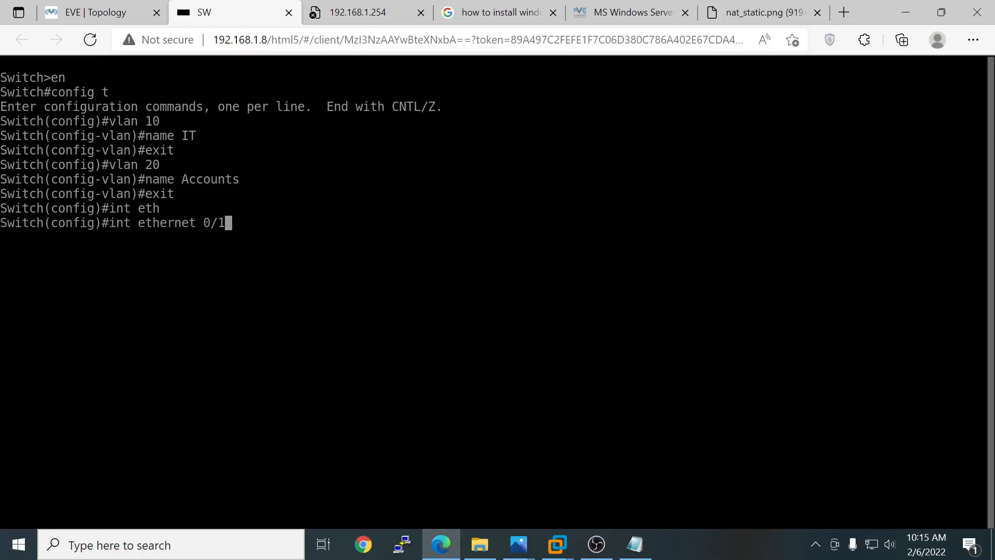
text(0/1)
key(Return)
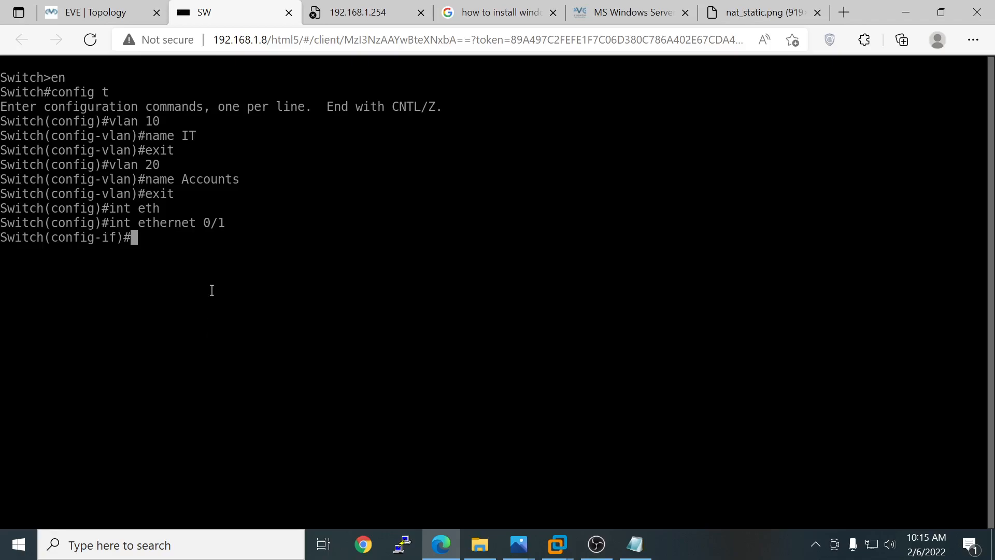
Step: Assign the switch's ethernet 0/1 interface to VLAN 10 with switchport access vlan 10
text(swi)
key(Tab)
text(sw)
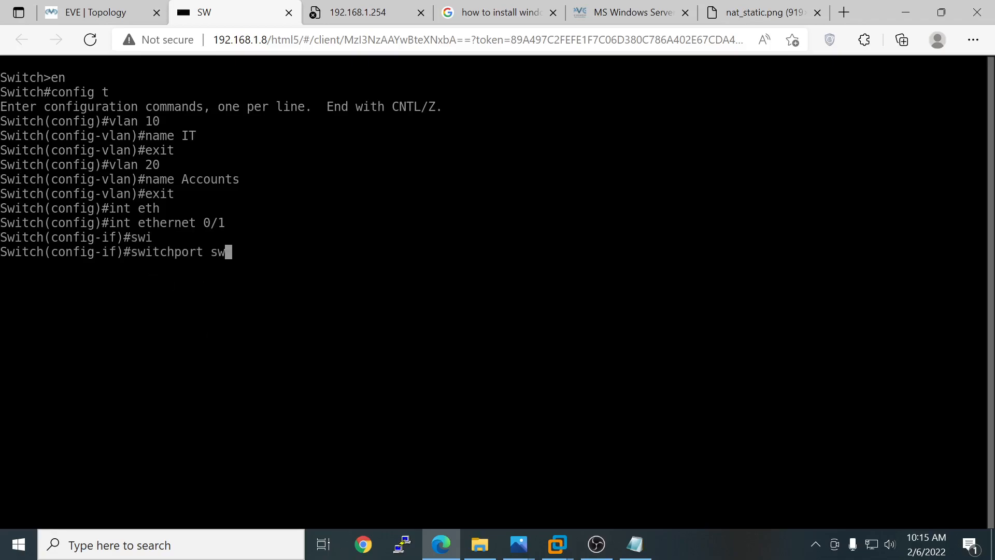
click(112, 21)
click(215, 21)
text(ac)
key(Tab)
key(Tab)
text(q)
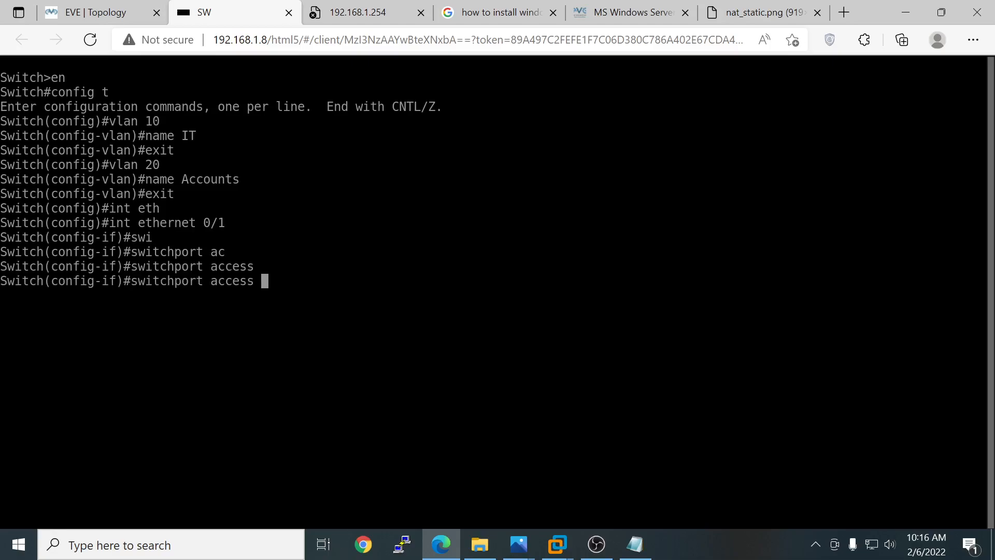
text(lan 10)
key(Return)
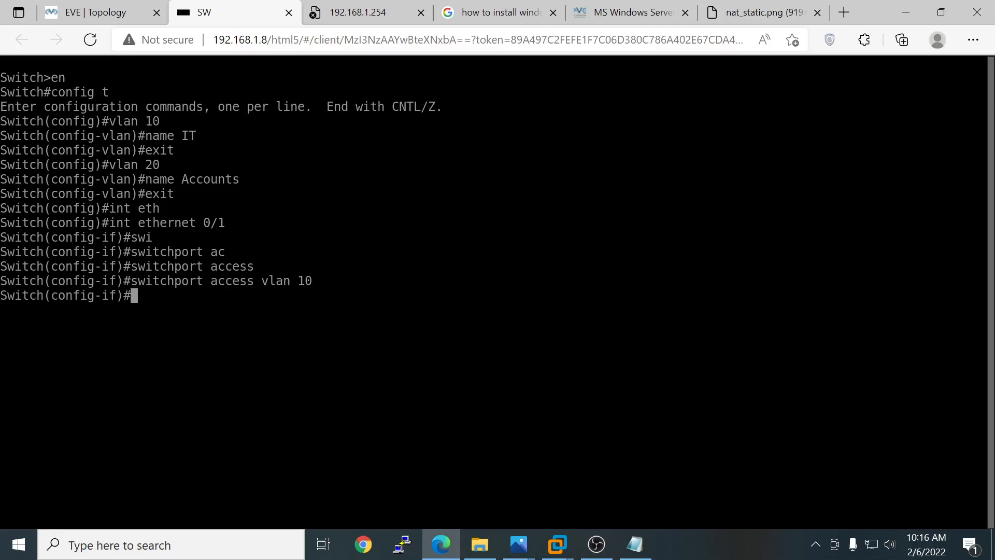
Step: Set the switch's ethernet 0/1 interface to access mode with switchport mode access and exit its interface configuration
text(swi)
key(Tab)
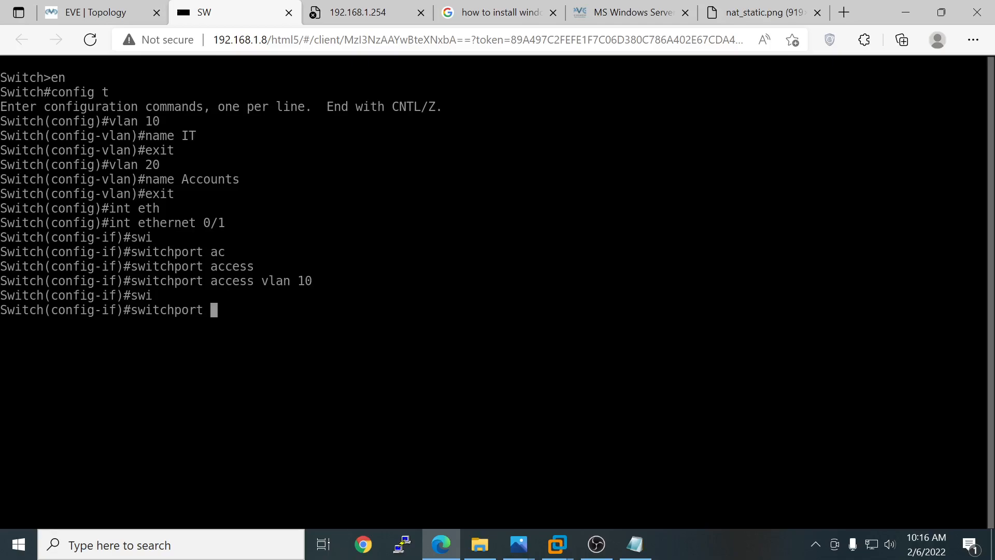
text(mode ac)
key(Tab)
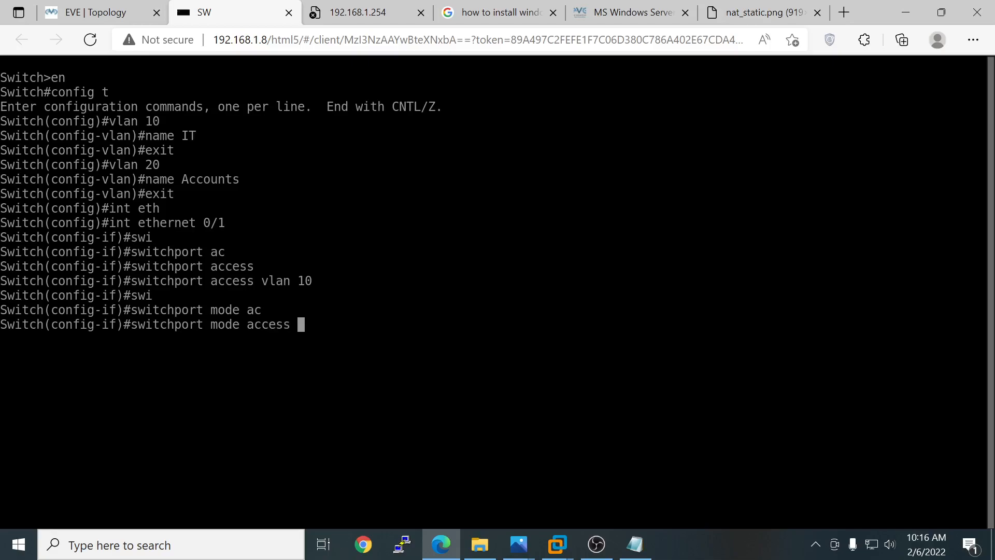
key(Return)
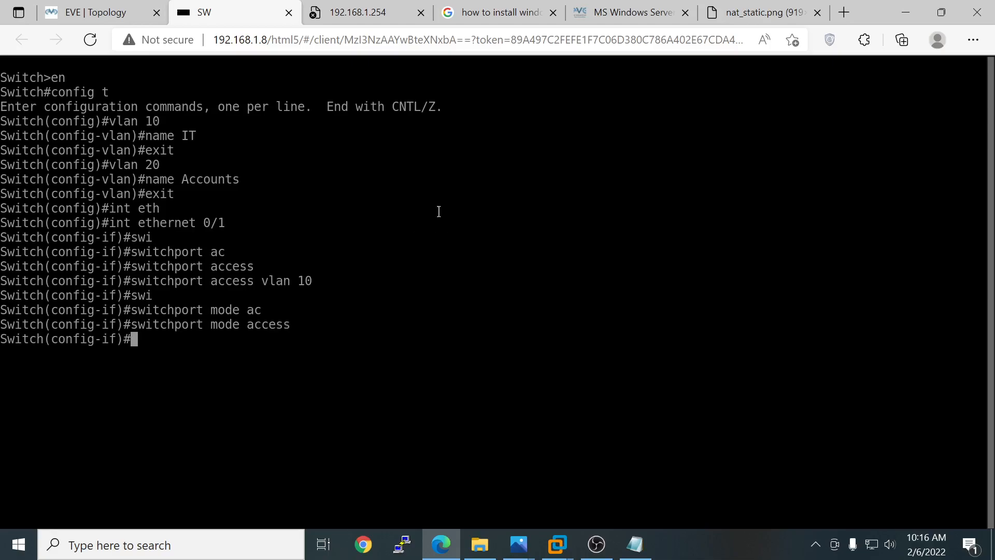
text(exit)
key(Return)
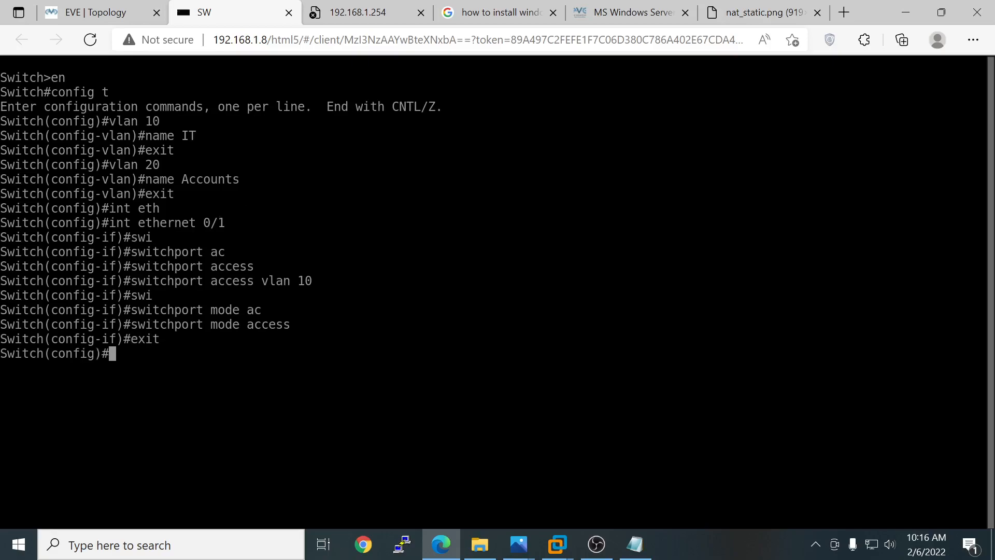
Step: Enter interface configuration for ethernet 0/2 and assign it to VLAN 20 with switchport access vlan 20
text(int eth)
key(Tab)
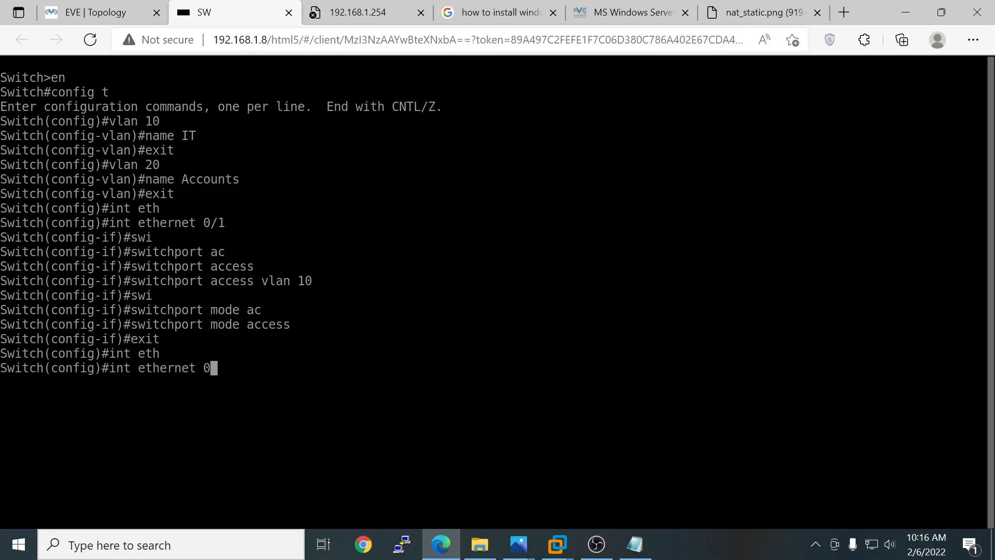
key(Return)
text(swi)
key(Tab)
text(ac)
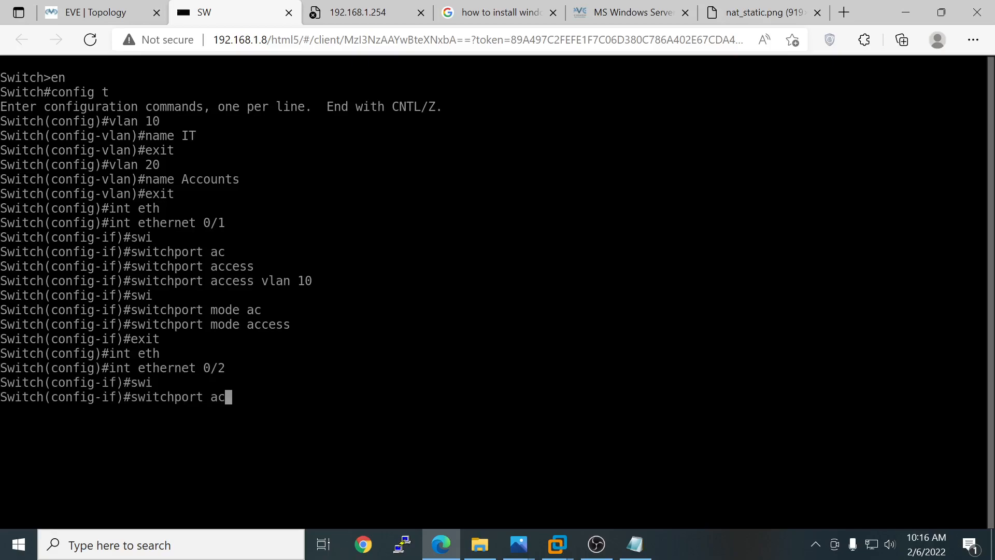
key(Tab)
text(va)
key(Tab)
key(BackSpace)
text(l)
key(Tab)
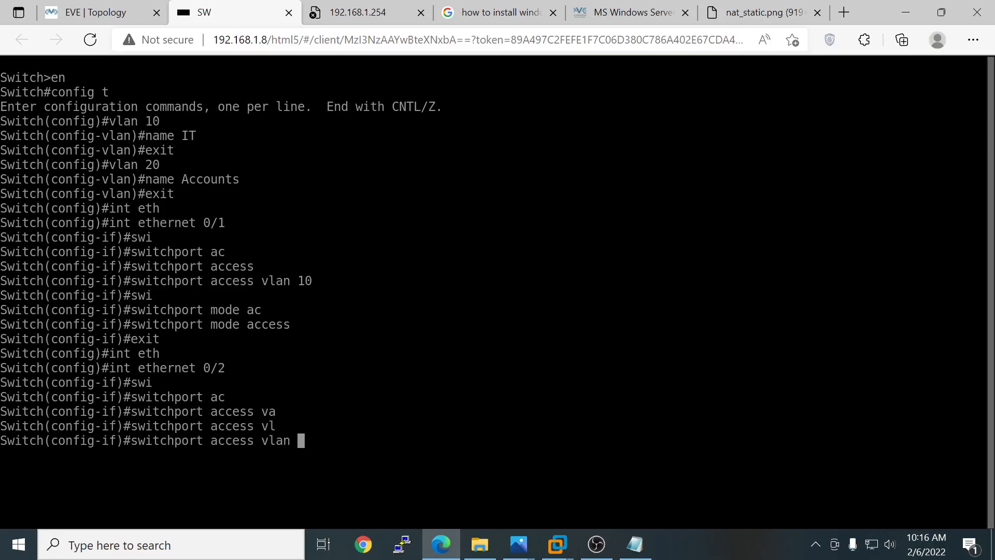
text(20)
key(Return)
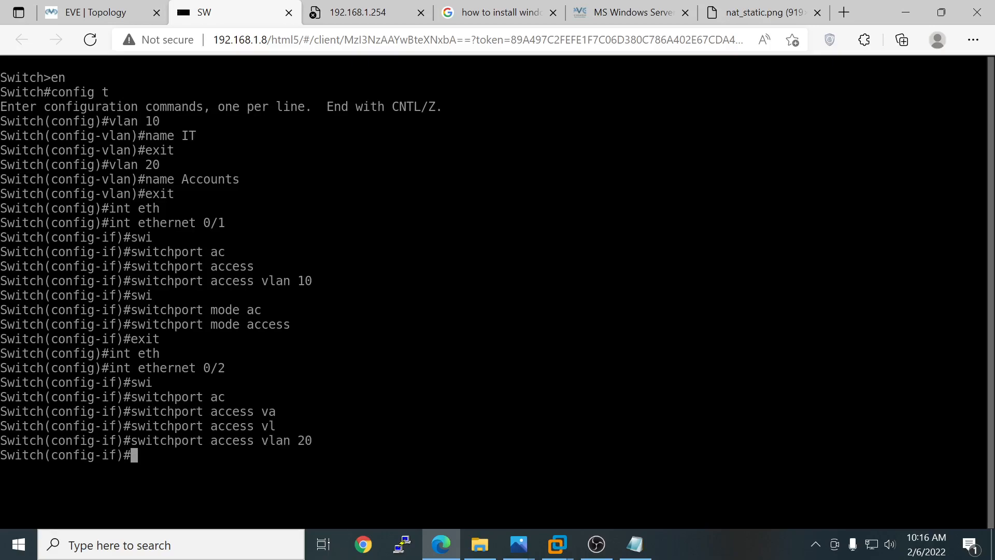
Step: Set the switch's ethernet 0/2 interface to access mode with switchport mode access and exit its interface configuration
text(swi)
key(Tab)
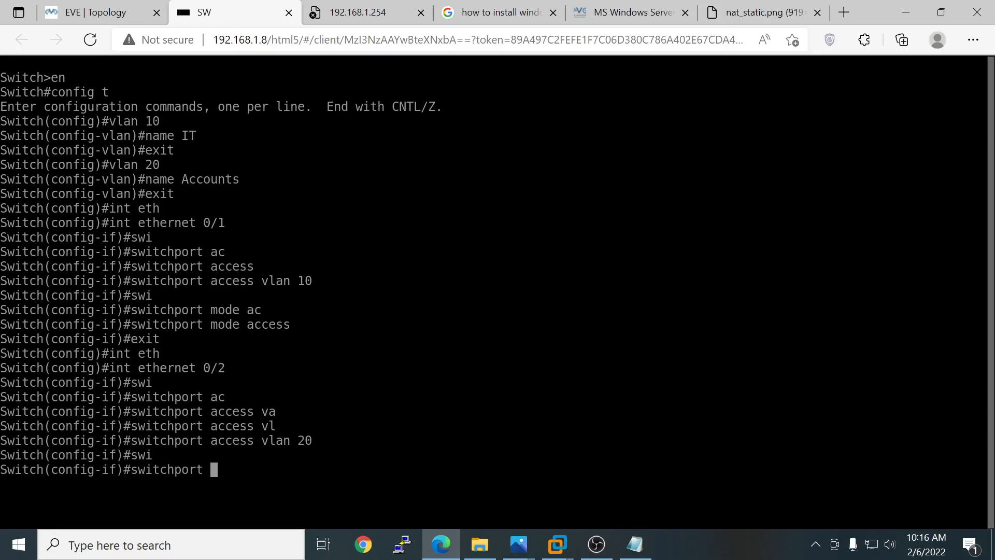
text(mode access)
key(Return)
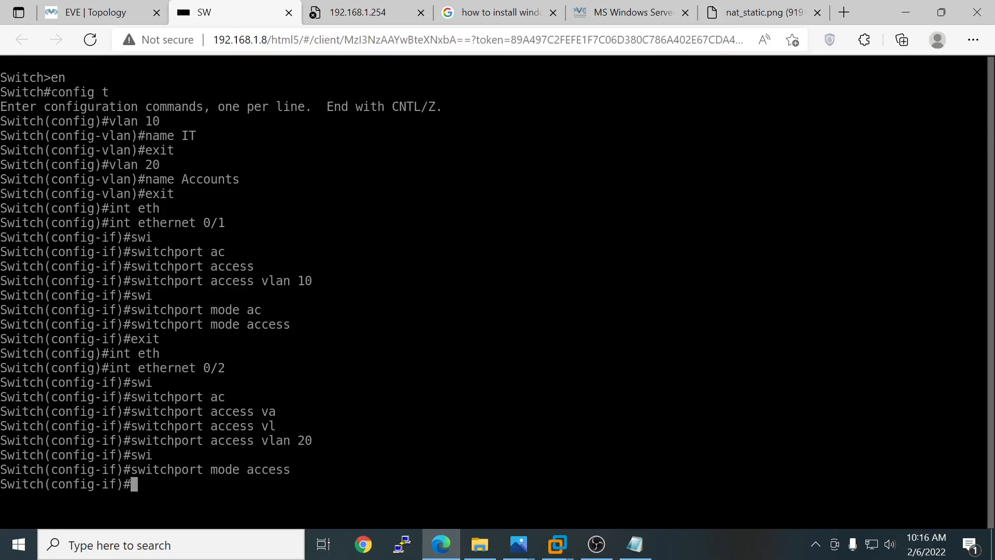
text(exit)
key(Return)
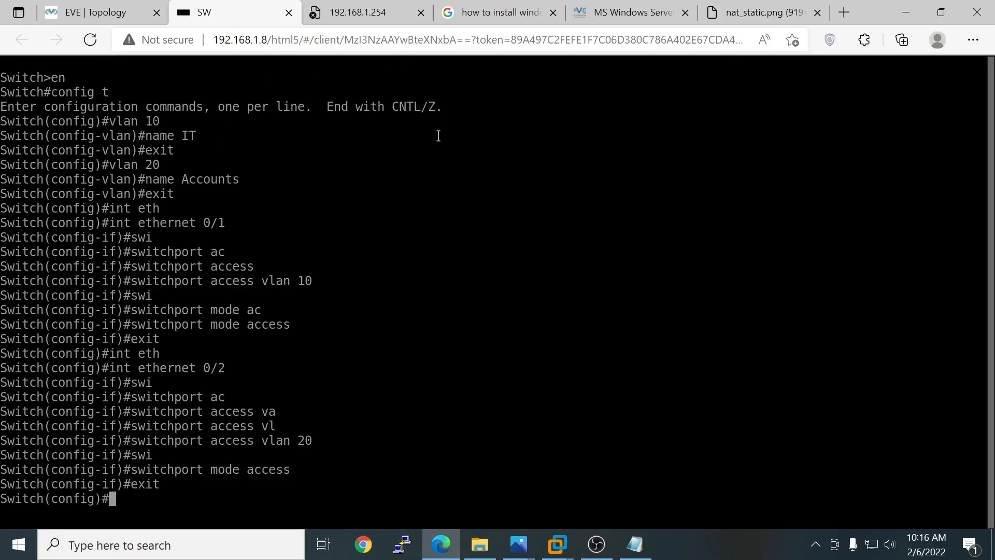
Step: Check the topology for the switch port facing the SophosXG firewall and enter interface configuration for ethernet 0/0
click(47, 11)
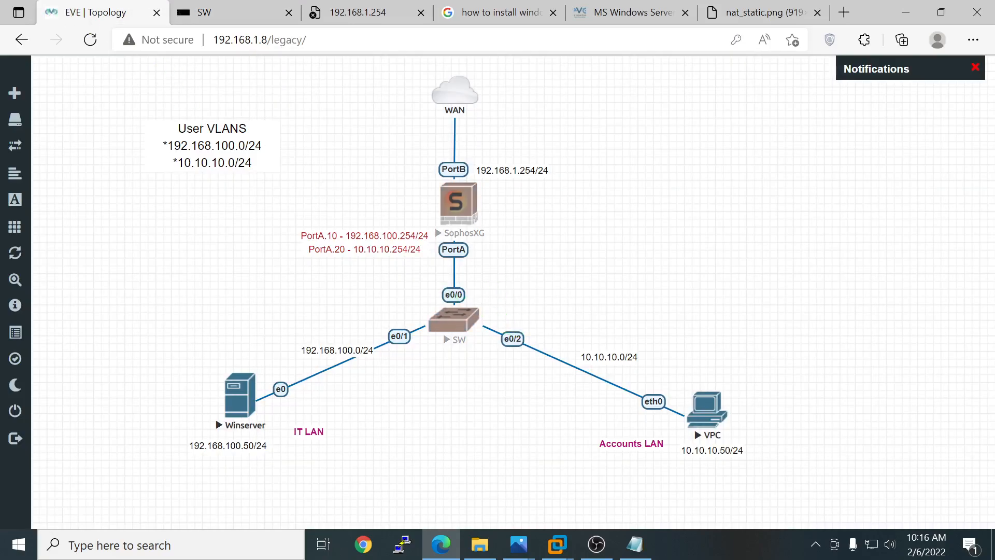
click(238, 12)
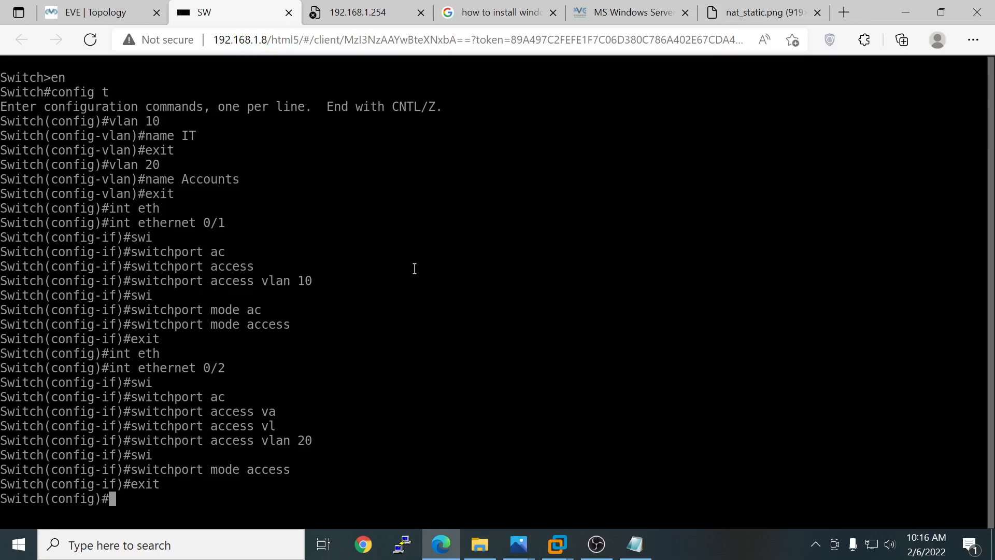
text(int eth)
key(Tab)
text(0/0)
key(Return)
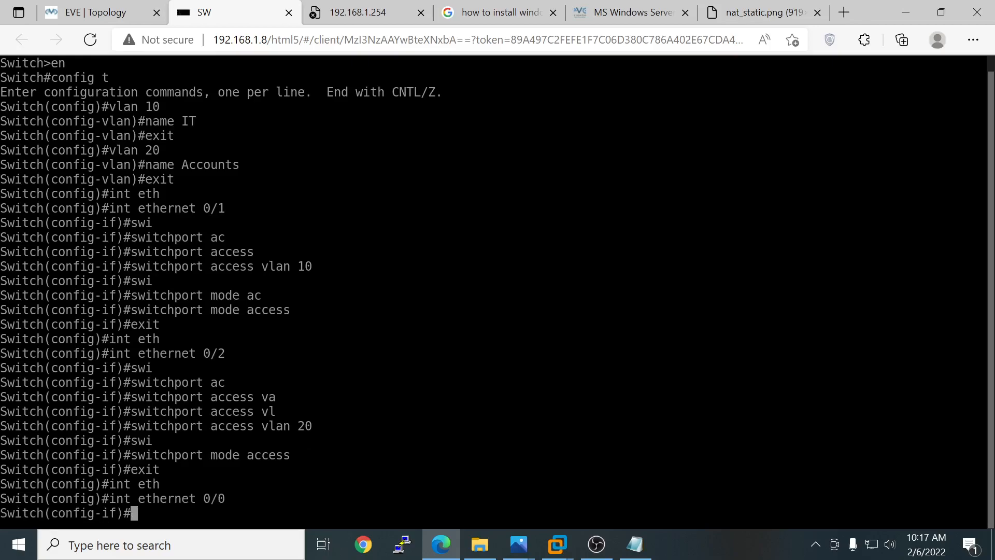
Step: Set the trunk encapsulation of the switch's ethernet 0/0 interface to dot1q
text(swi)
key(Tab)
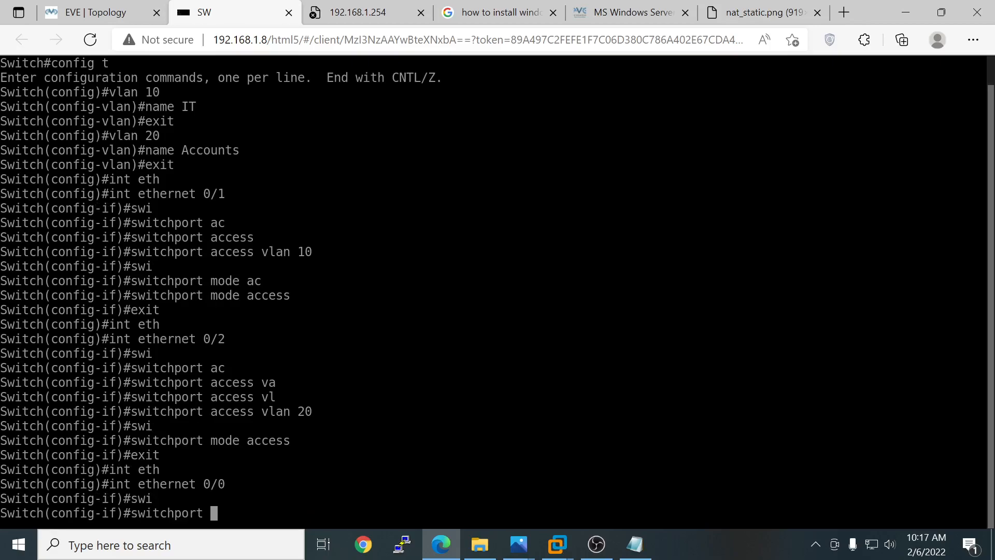
text(tru)
key(Tab)
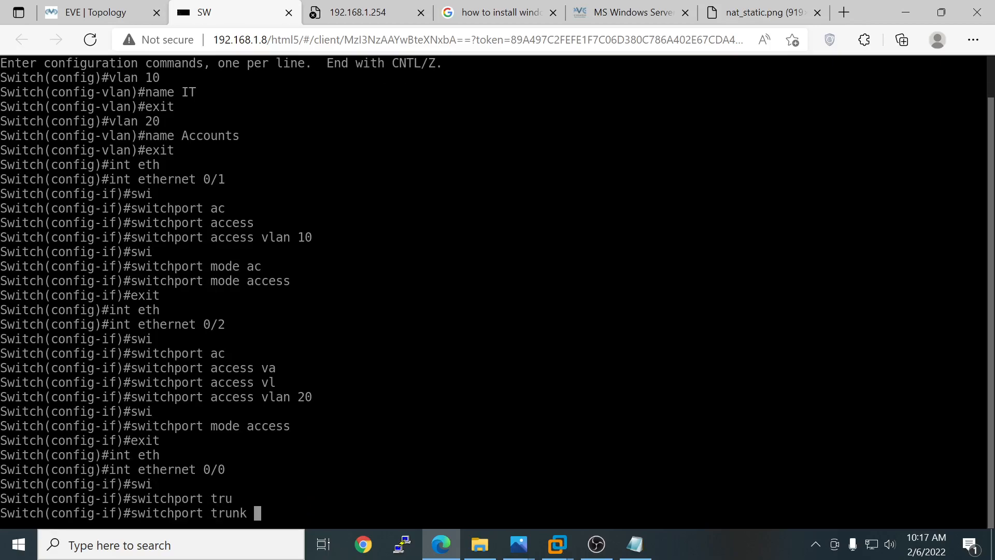
text(en)
key(Tab)
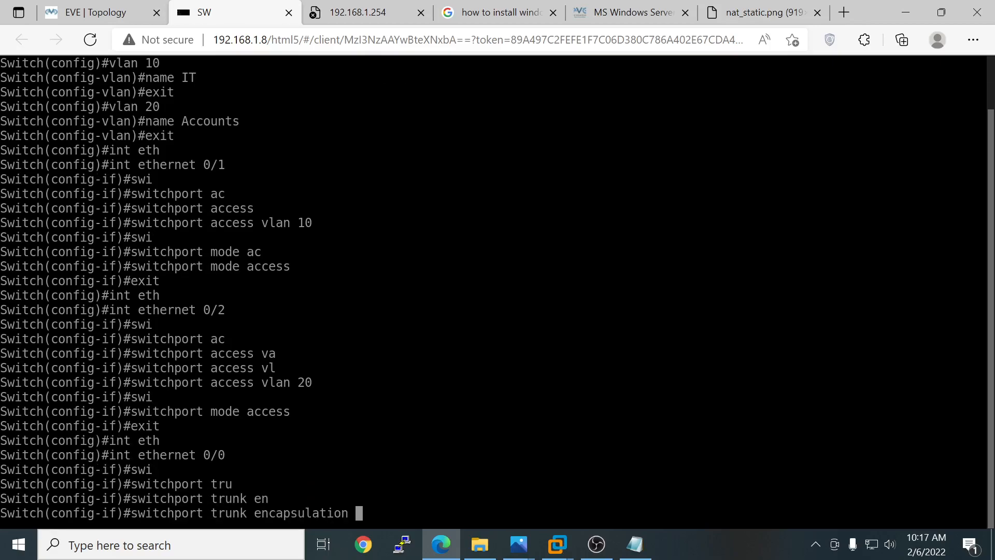
text(dot)
key(Tab)
key(Return)
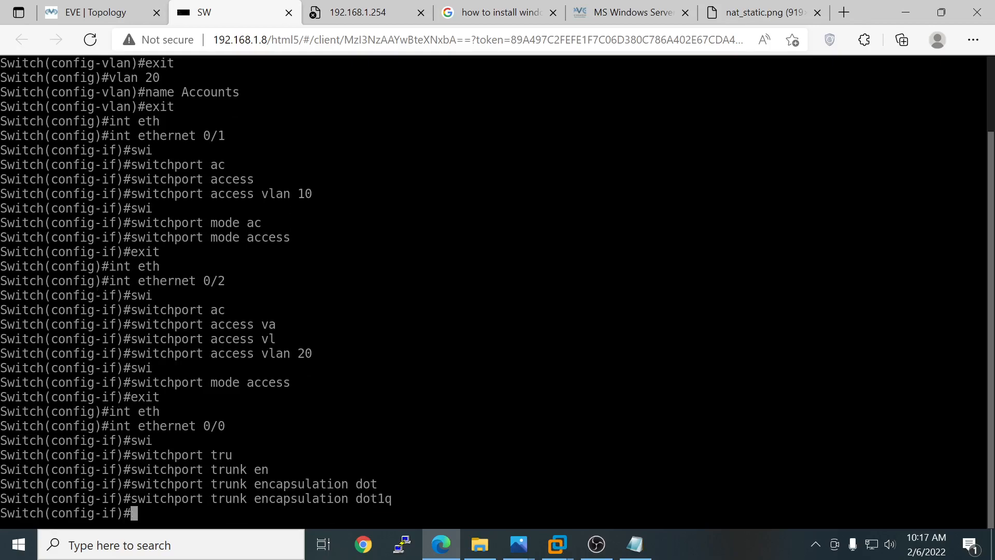
Step: Set the ethernet 0/0 interface to trunk mode with switchport mode trunk and exit its interface configuration
text(swi)
key(Tab)
text(mo)
key(Tab)
text(tr)
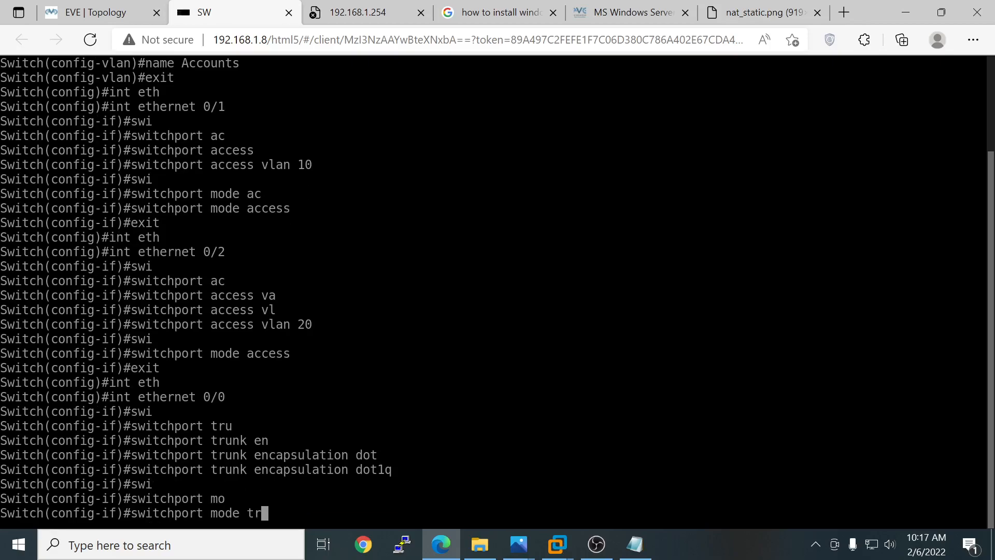
text(unk)
key(Return)
text(exit)
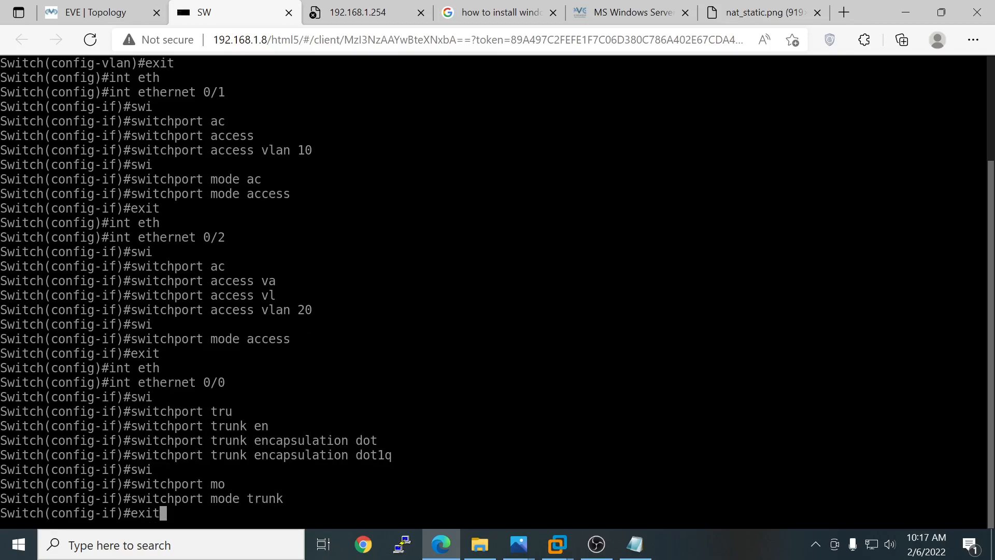
key(Return)
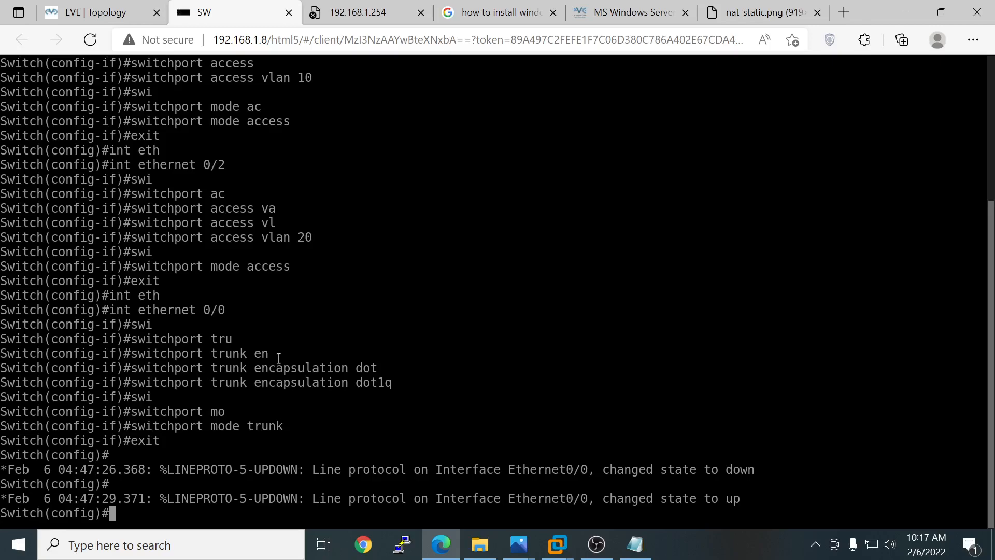
Step: Exit global configuration mode and save the switch's running configuration to startup-config with copy run start
text(exit)
key(Return)
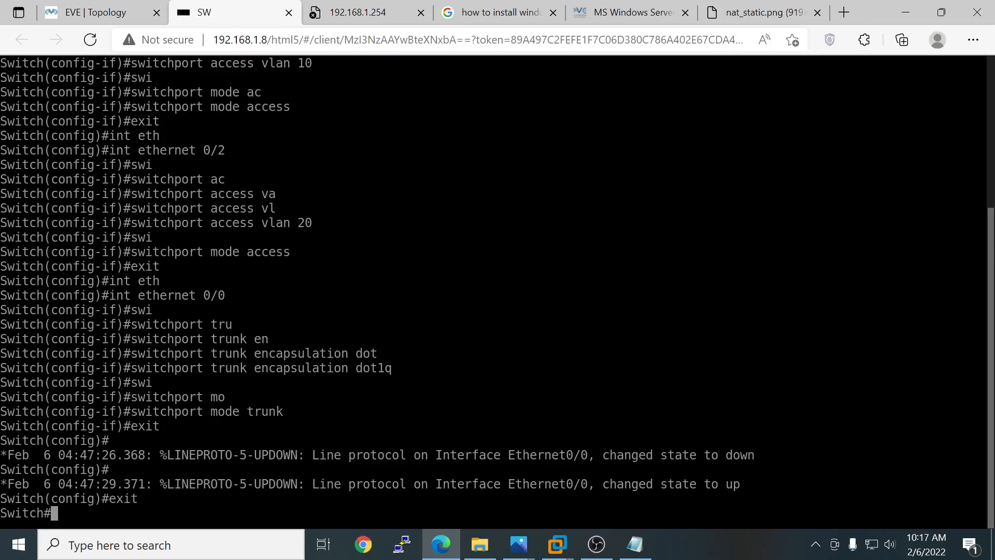
text(copy )
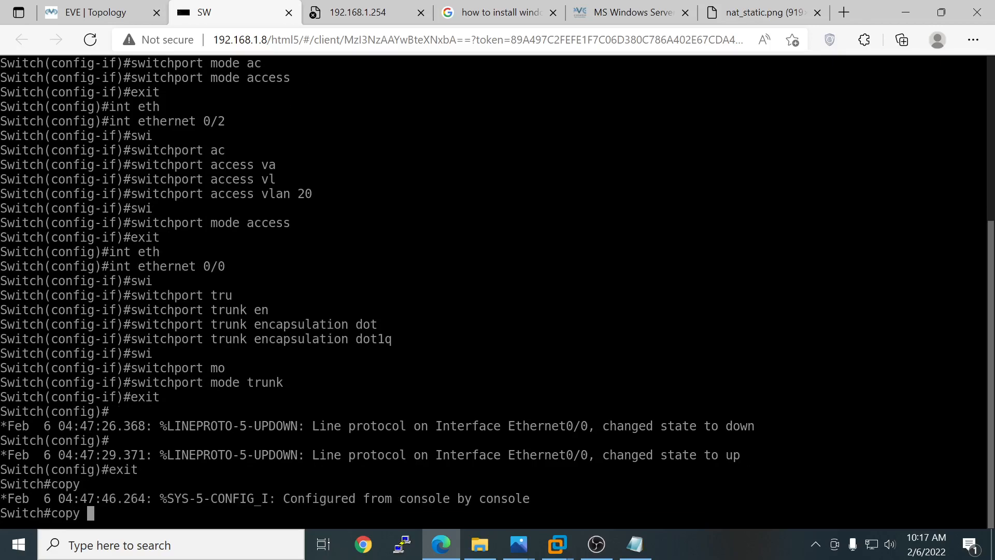
text(run start)
key(Return)
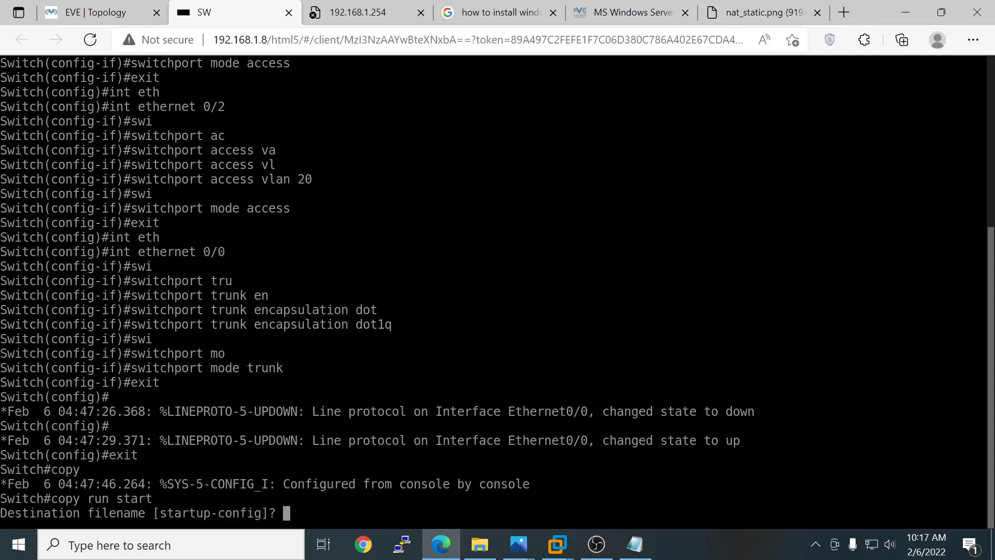
key(Return)
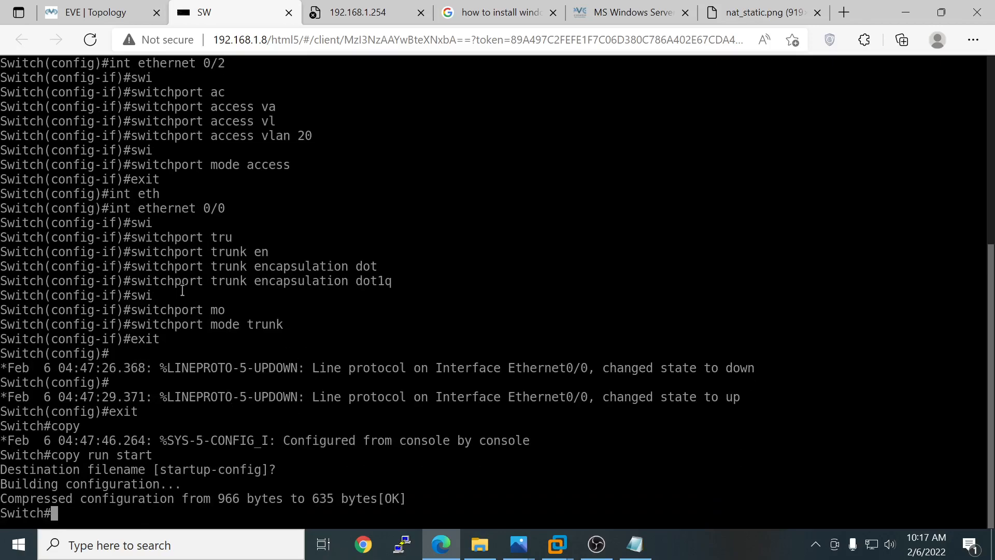
Step: Switch to VMware Workstation, examine the network adapter settings of EVE-COMM-VM without changing them, and return to the EVE-NG topology
click(96, 13)
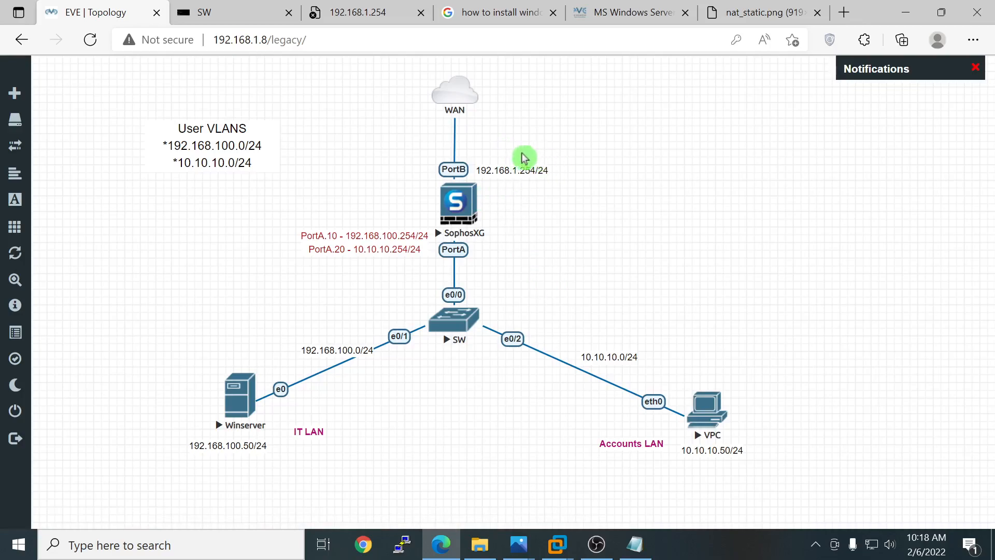
click(467, 206)
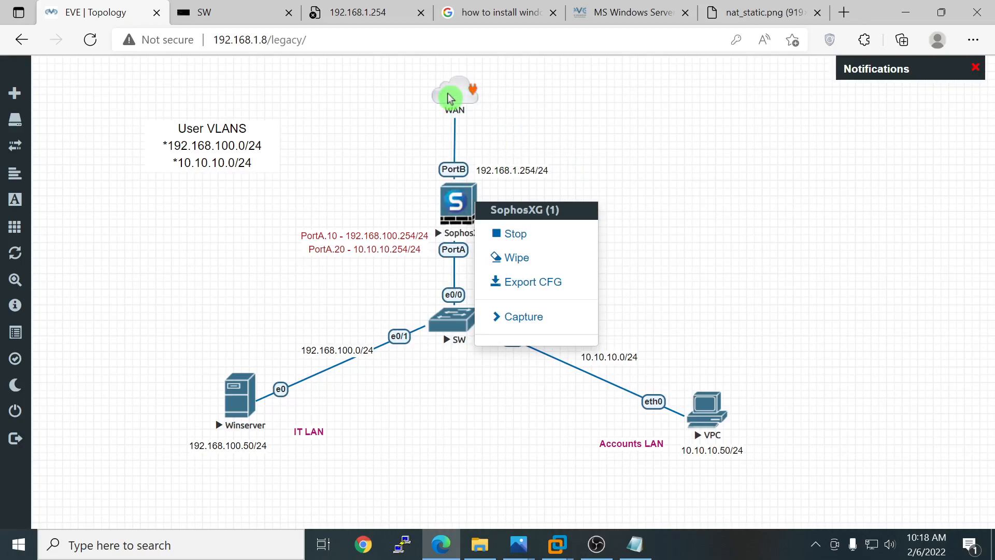
mouse_move(557, 542)
click(458, 490)
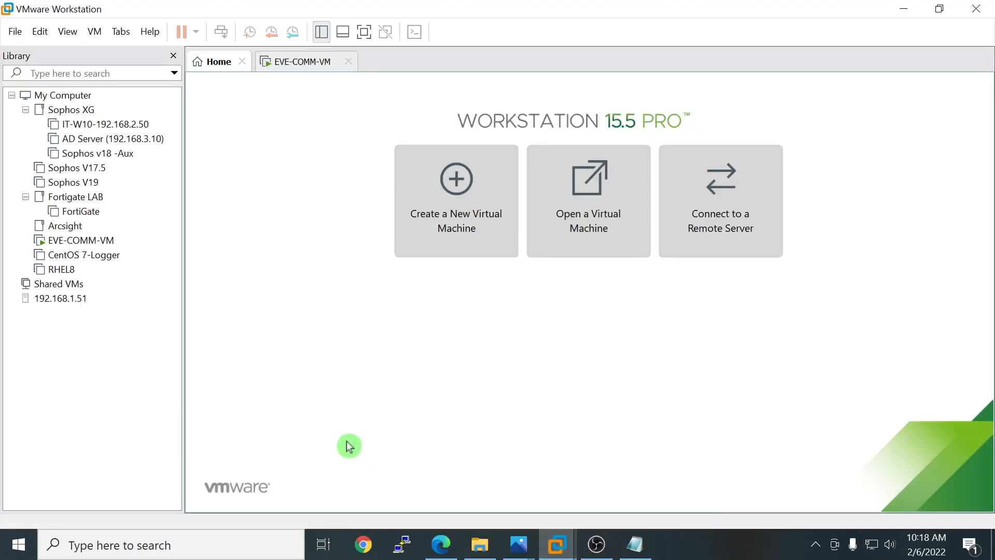
right_click(70, 240)
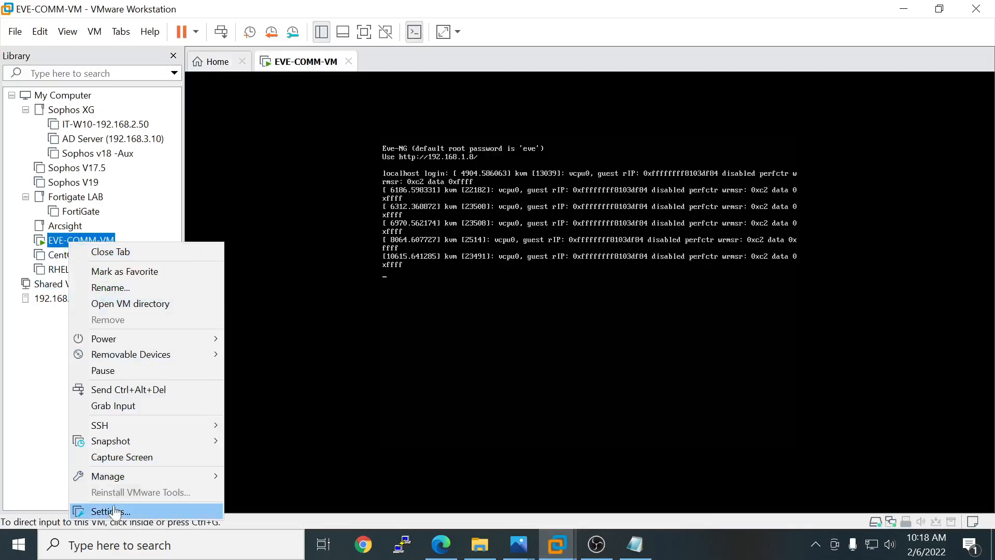
click(114, 510)
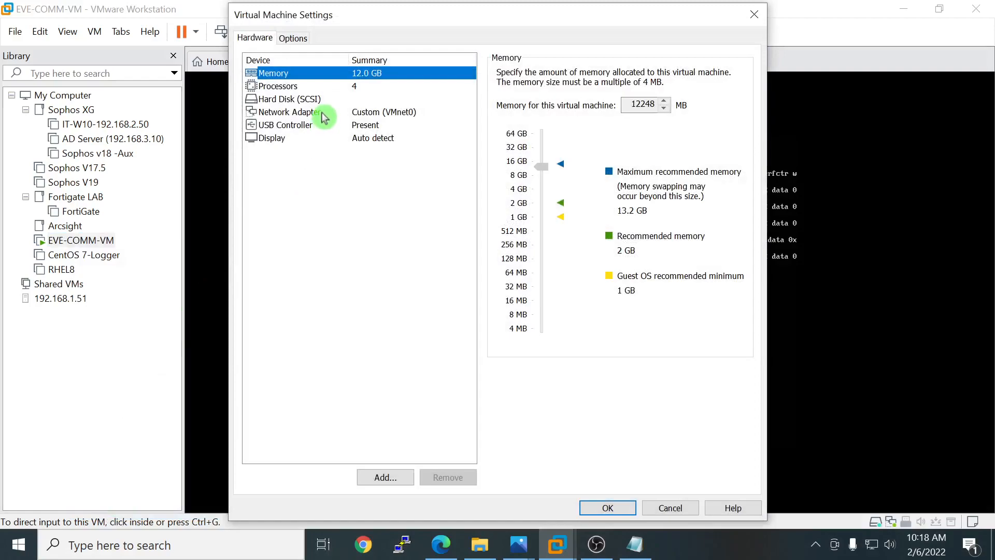
click(322, 113)
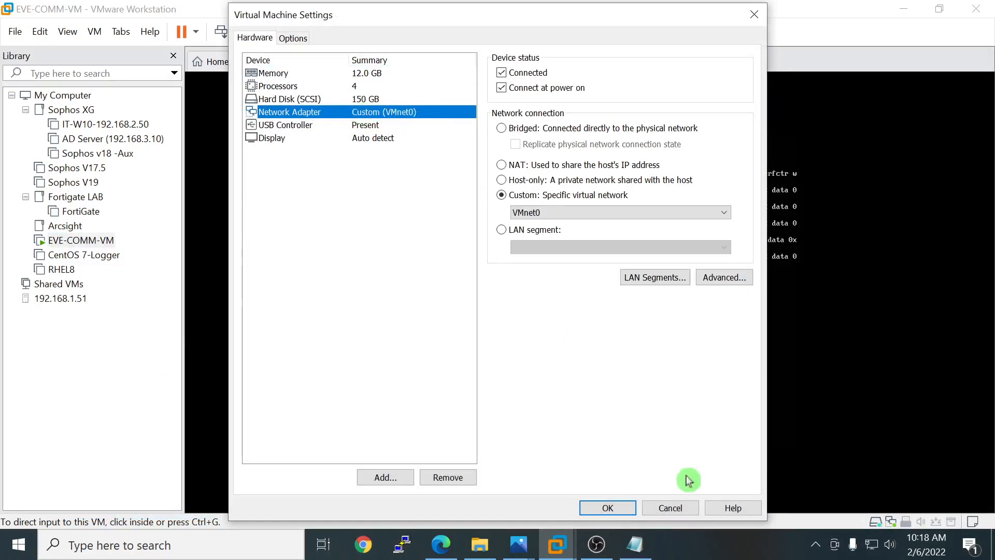
click(684, 509)
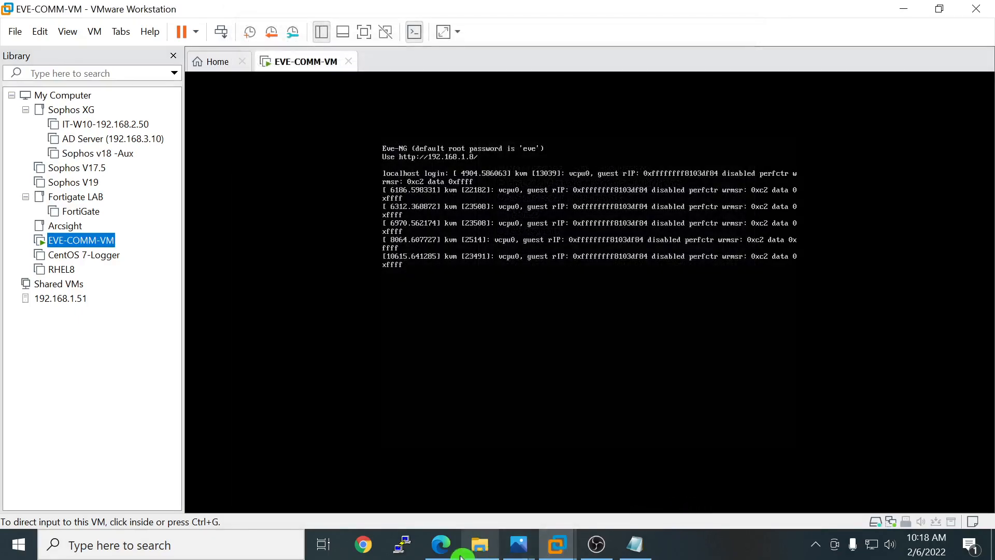
mouse_move(440, 544)
click(456, 472)
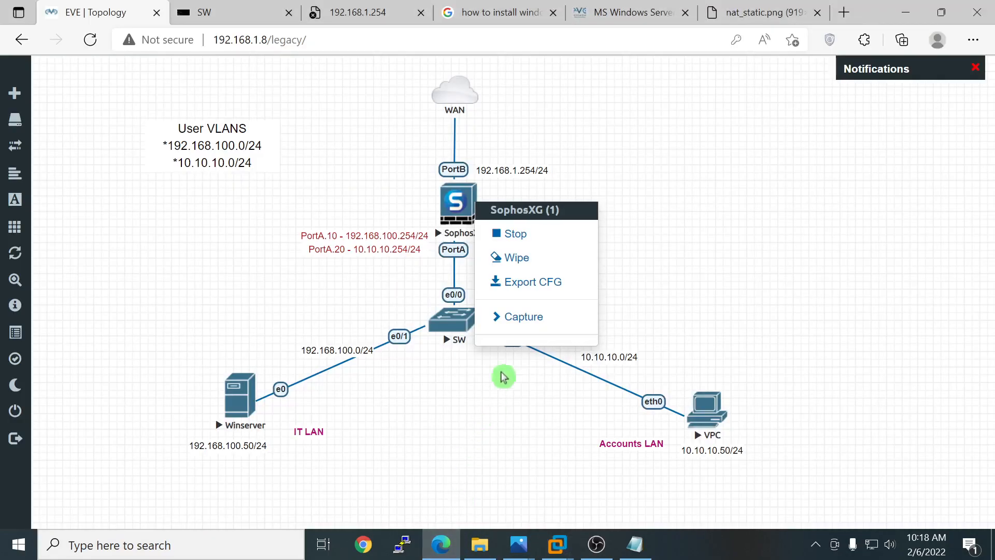
click(689, 175)
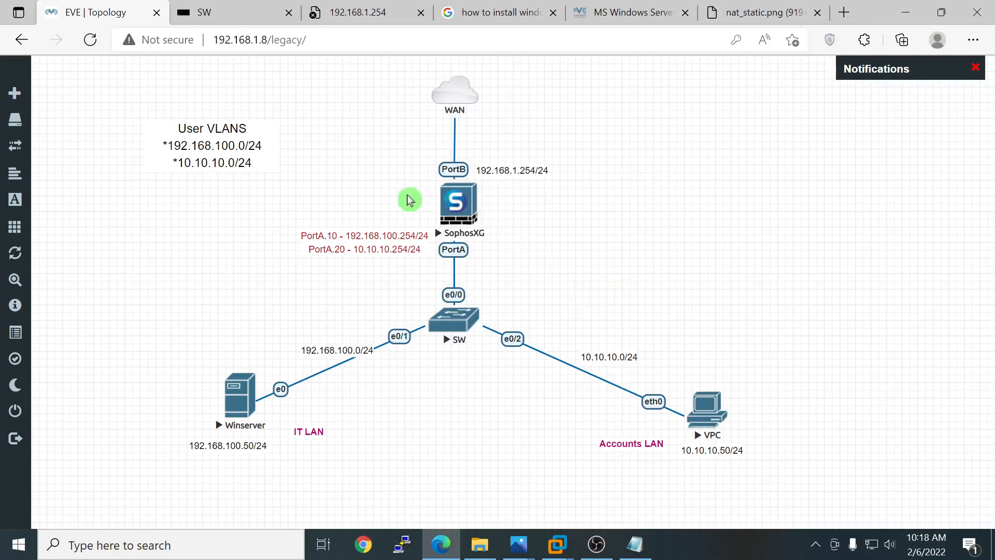
click(356, 12)
click(93, 42)
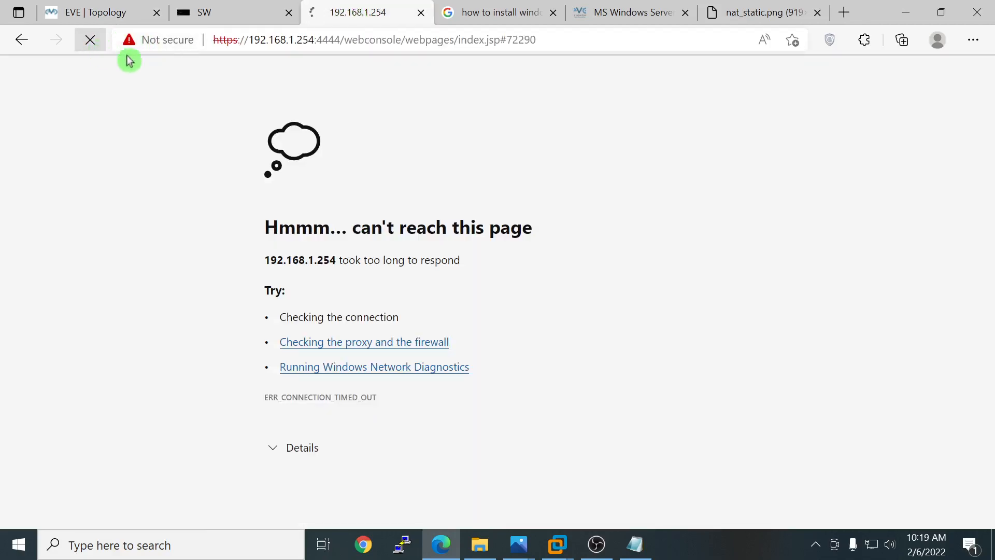
drag(537, 41, 343, 45)
key(BackSpace)
key(Return)
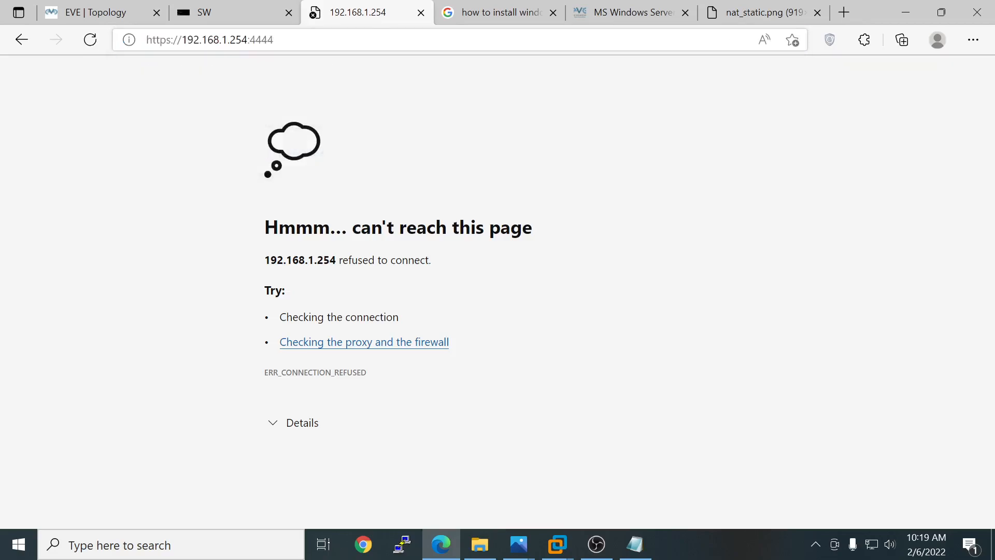
click(90, 44)
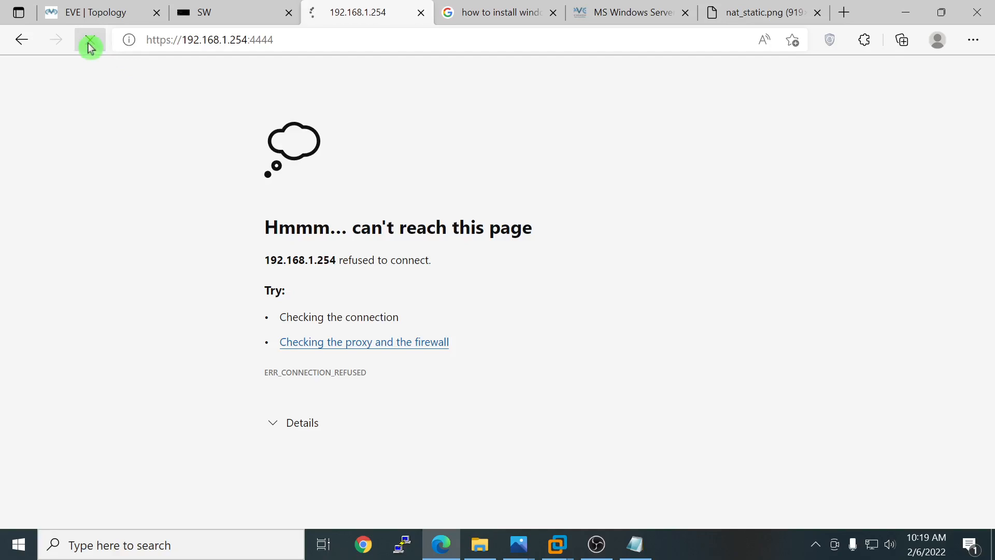
click(97, 21)
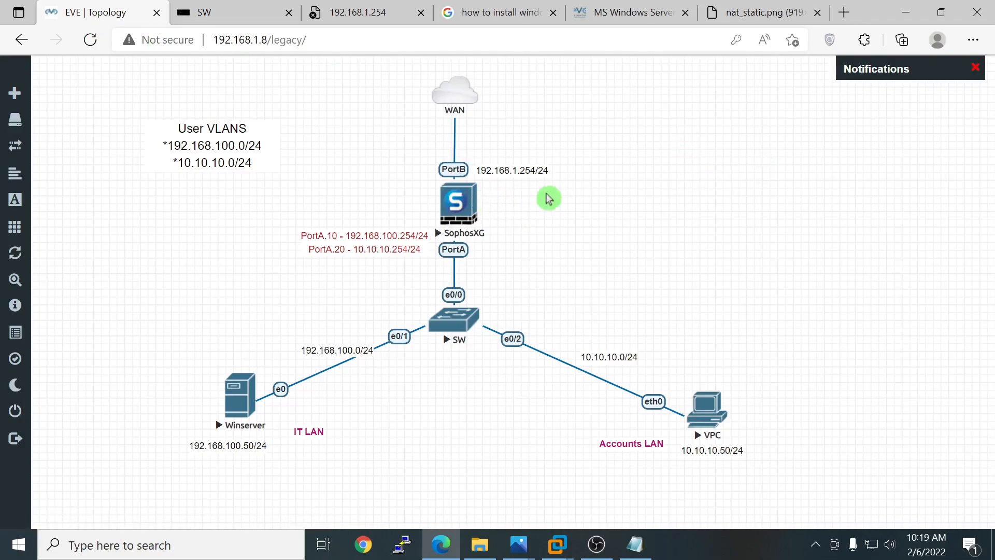
click(363, 13)
click(89, 46)
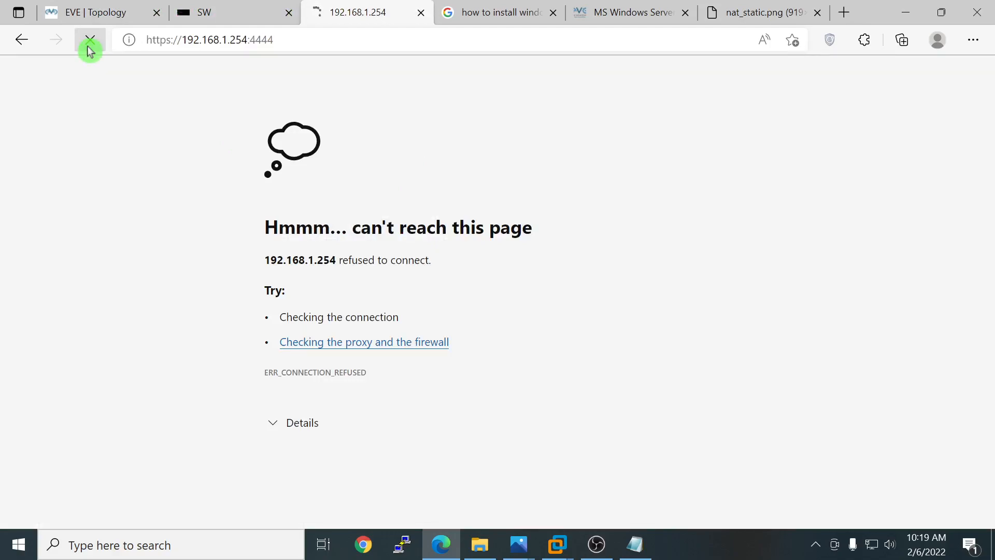
Step: Open a Windows command prompt and ping the firewall's WAN address 192.168.1.254, stopping the ping early
right_click(16, 539)
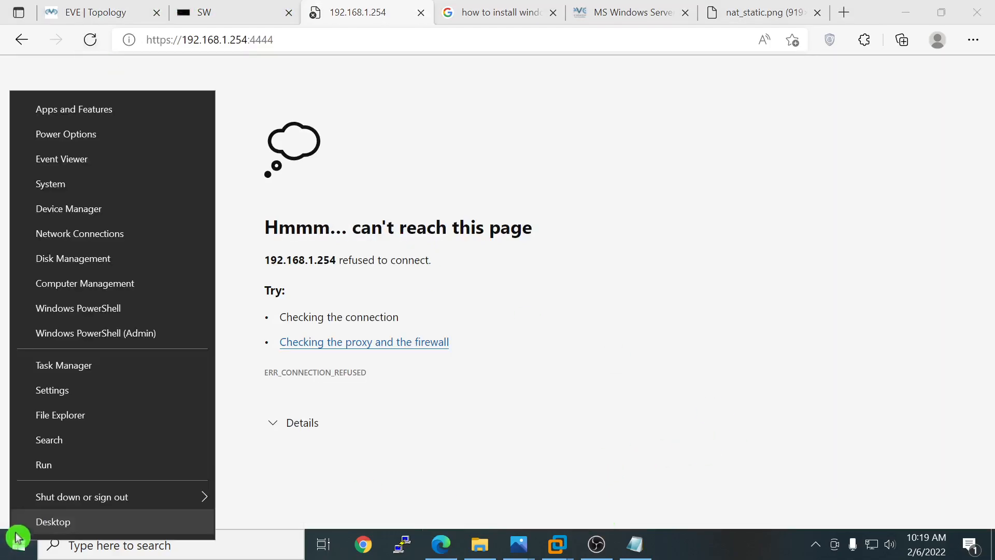
click(52, 465)
text(c)
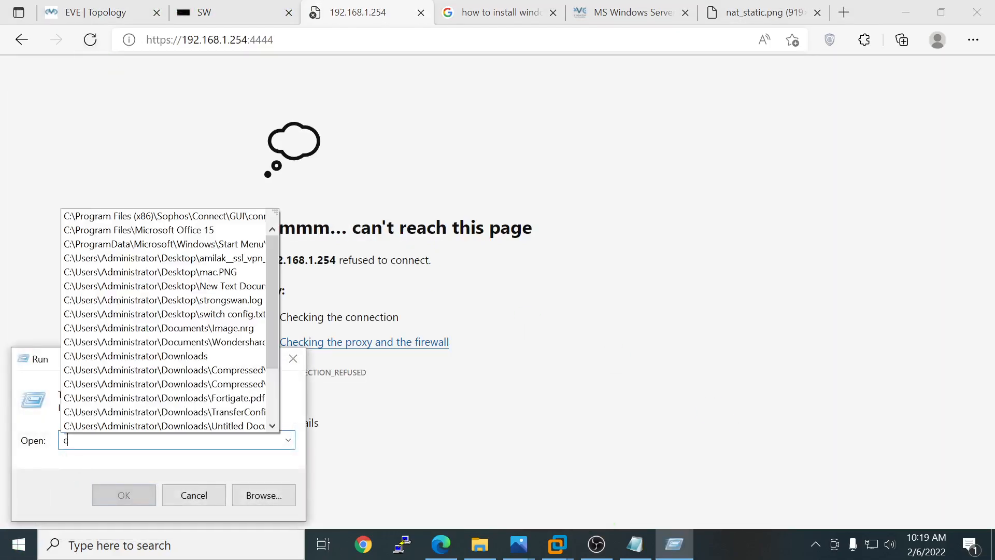
text(md)
key(Return)
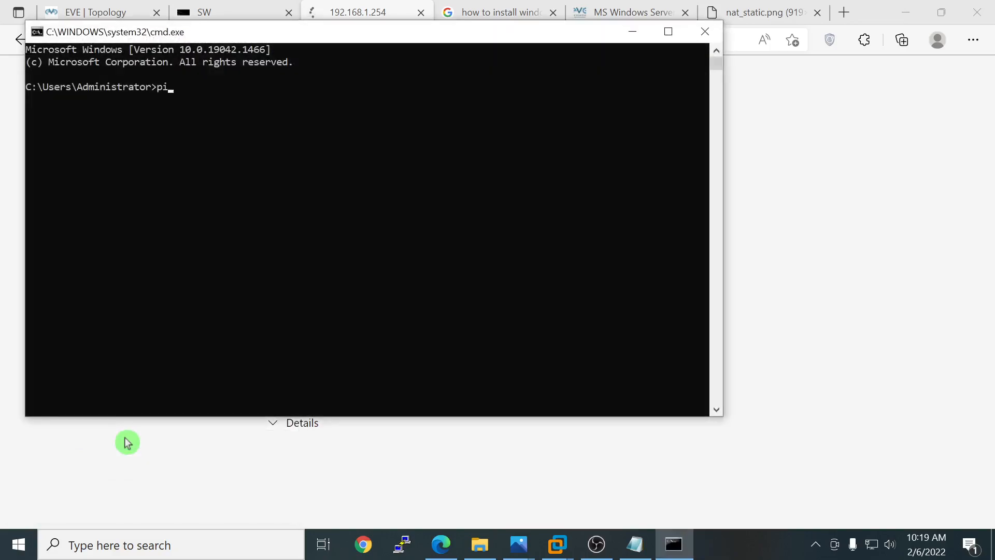
text(ping 192.168.1.2)
key(Return)
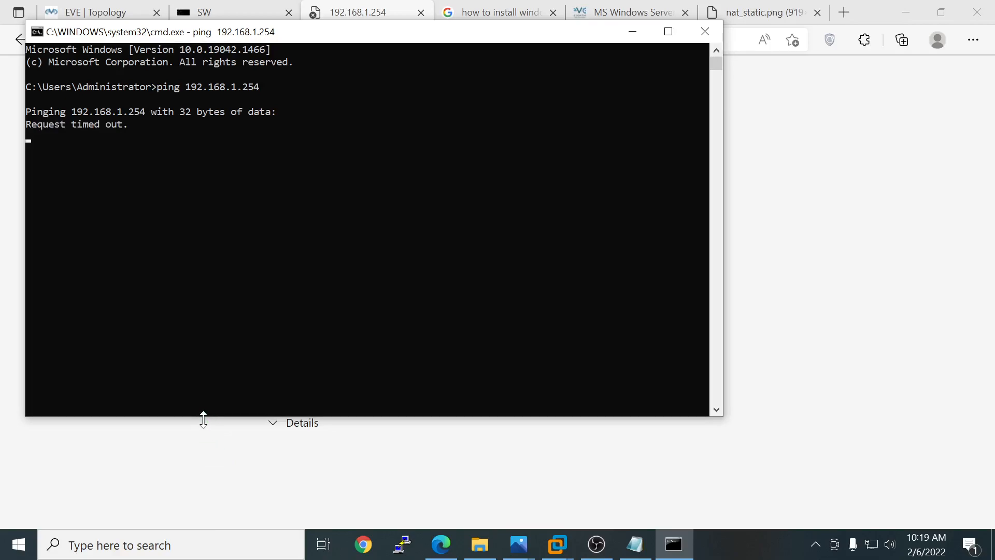
key(ctrl+c)
click(819, 545)
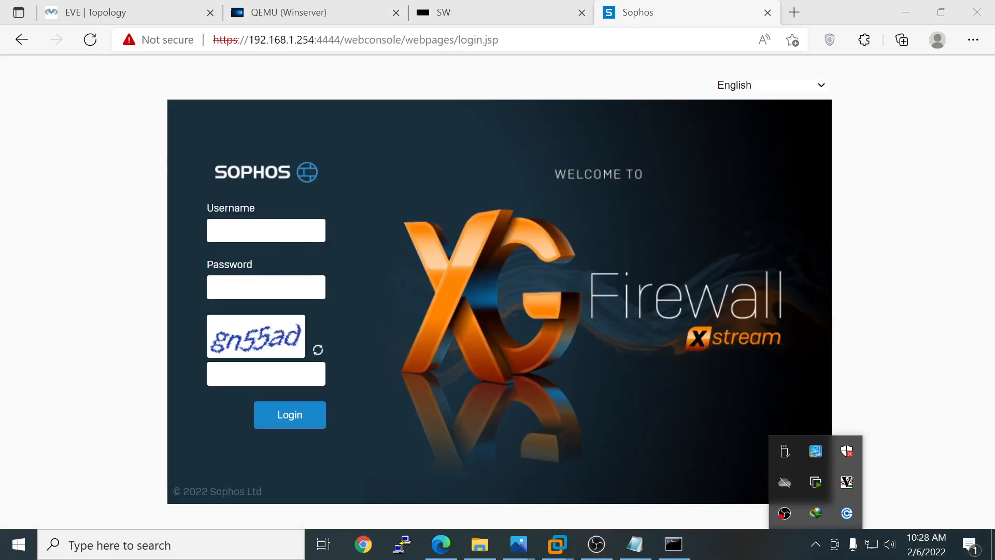
Step: Log in to the Sophos XG web console as admin with the account password and the captcha code
click(278, 222)
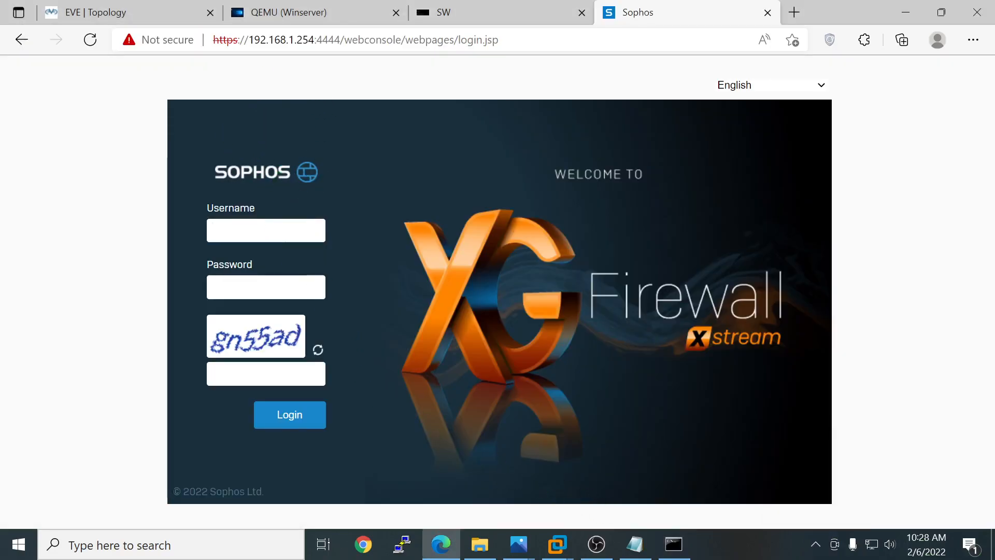
click(266, 230)
text(adm)
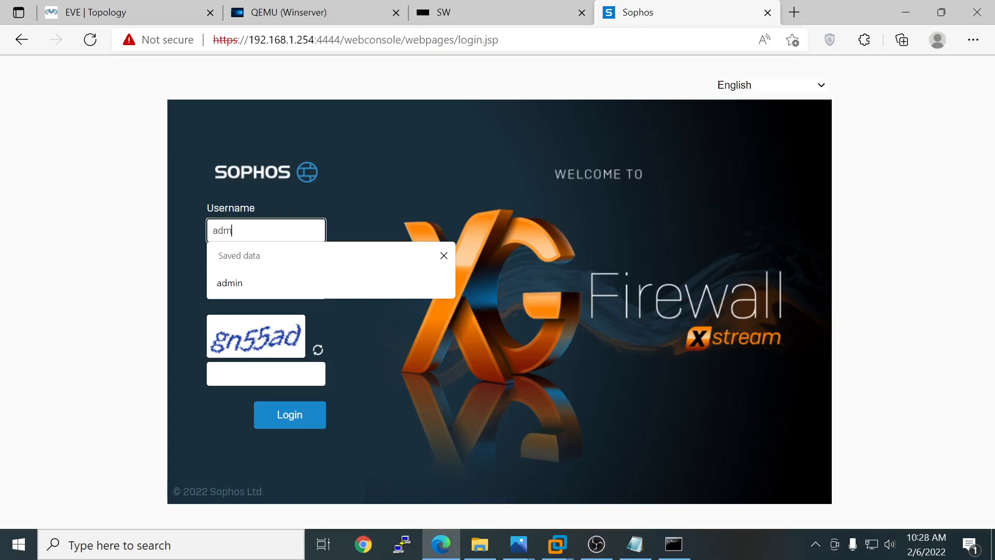
text(in)
key(Tab)
text(•)
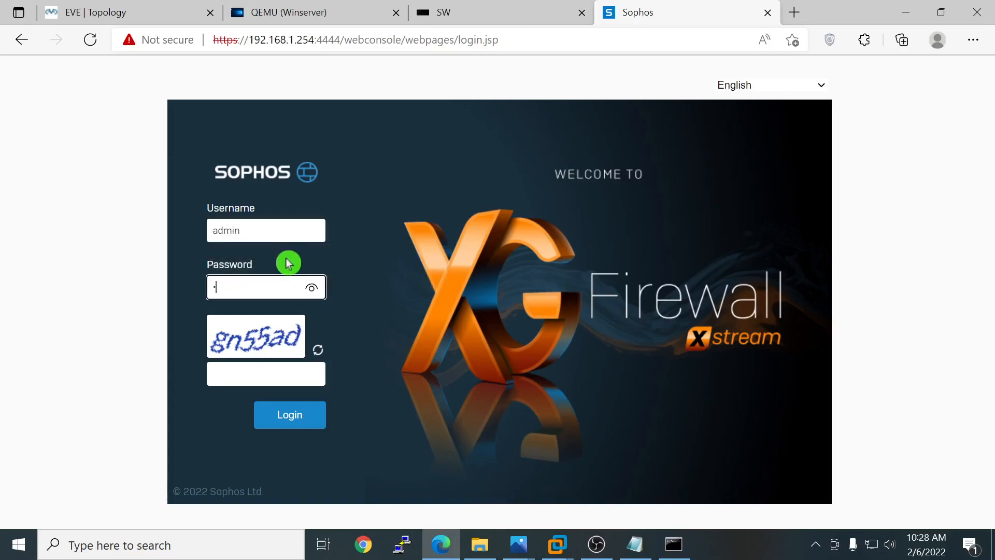
text(••••••••••)
key(Tab)
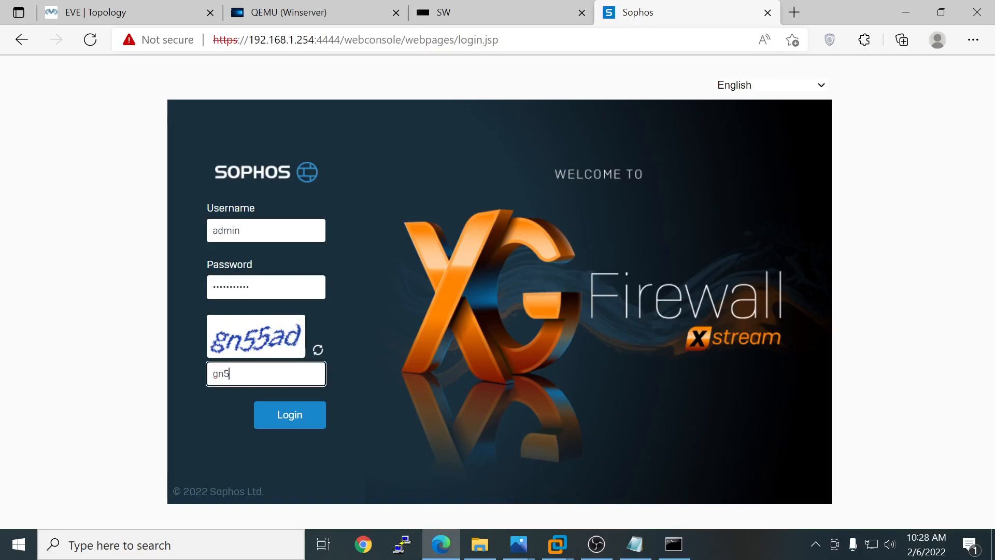
text(gn55ad)
click(295, 410)
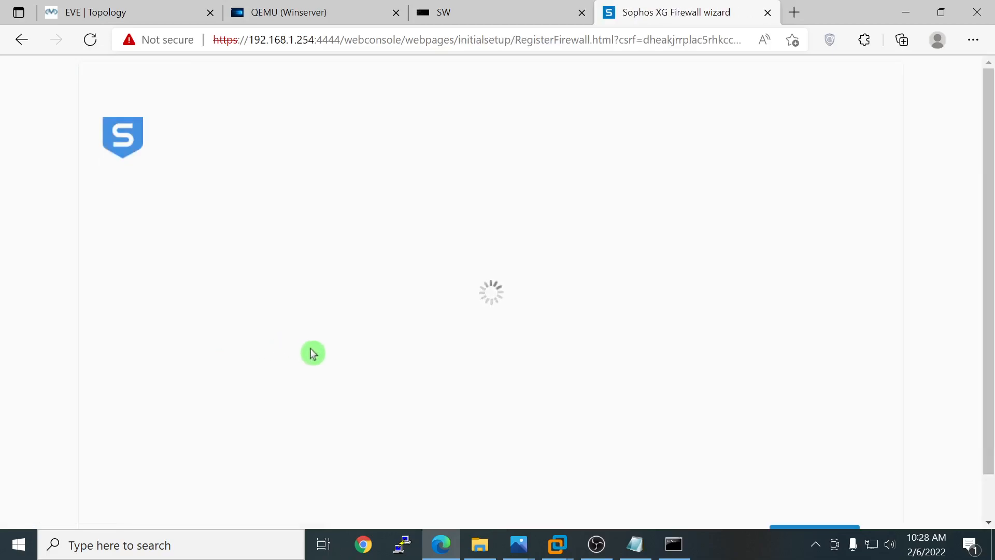
Step: Skip registering the firewall by choosing "I do not want to register now" and continue past the warning
click(214, 452)
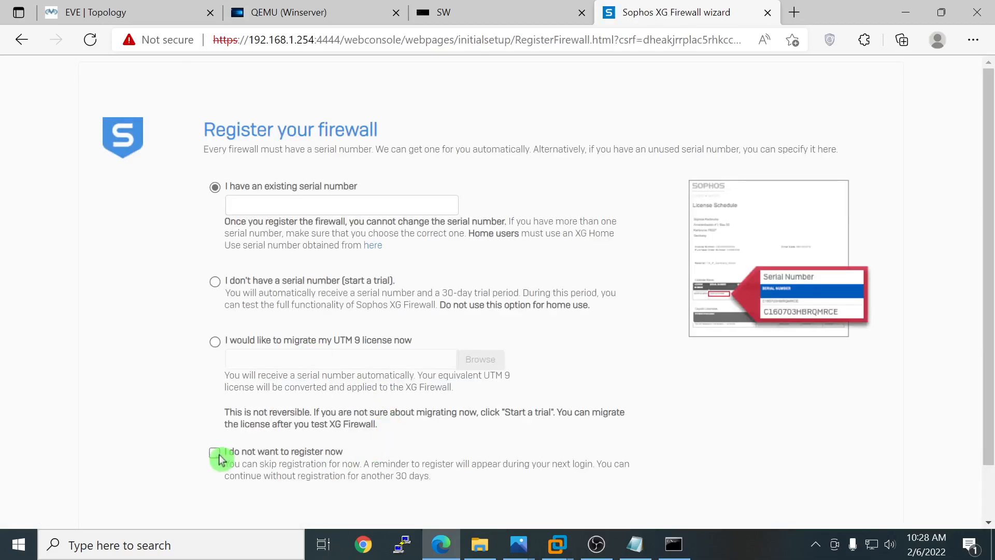
scroll(777, 440, down, 1)
click(841, 477)
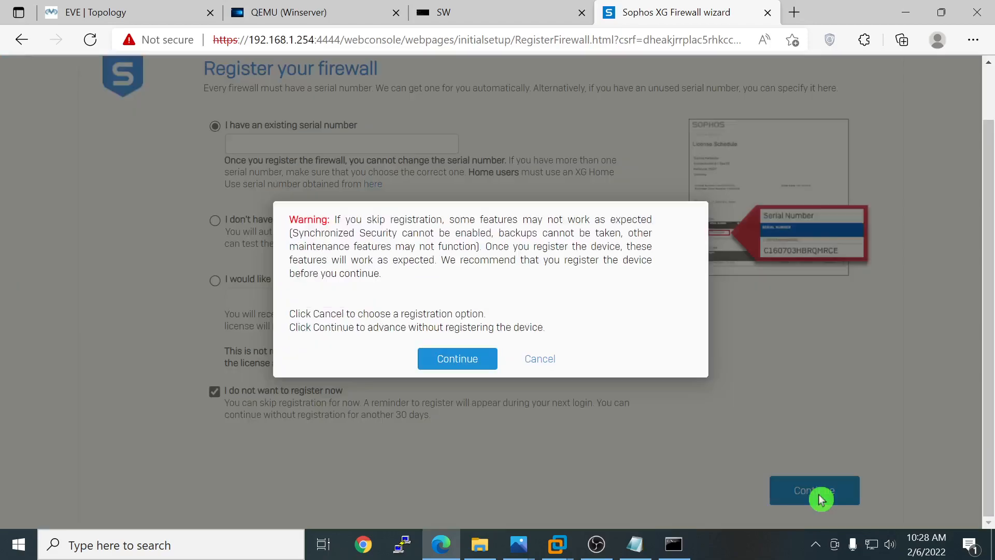
click(465, 356)
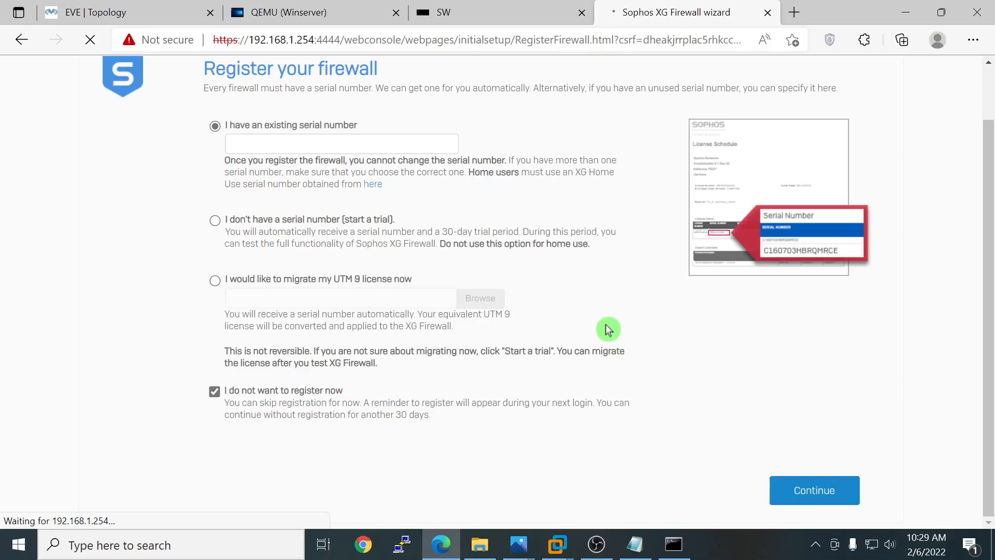
click(490, 11)
click(151, 19)
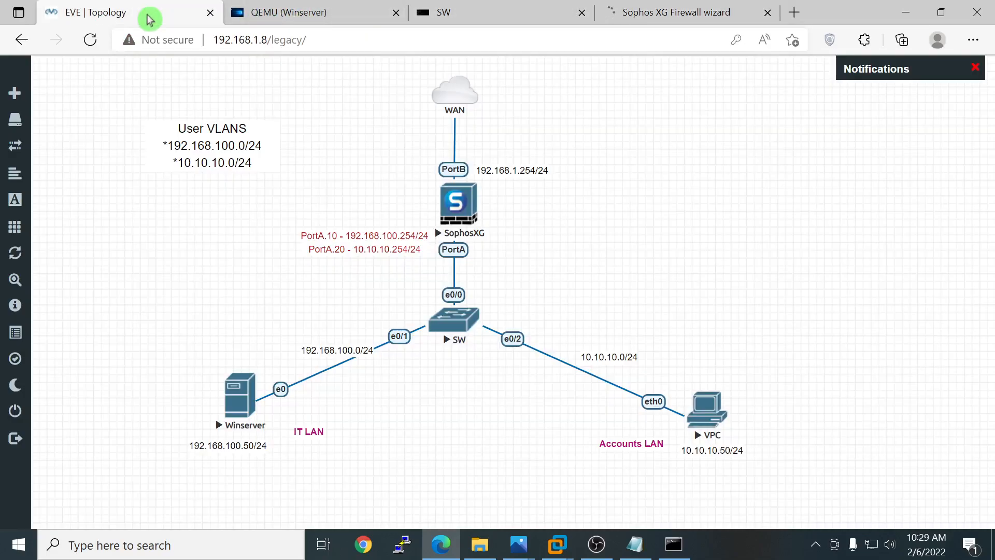
click(703, 14)
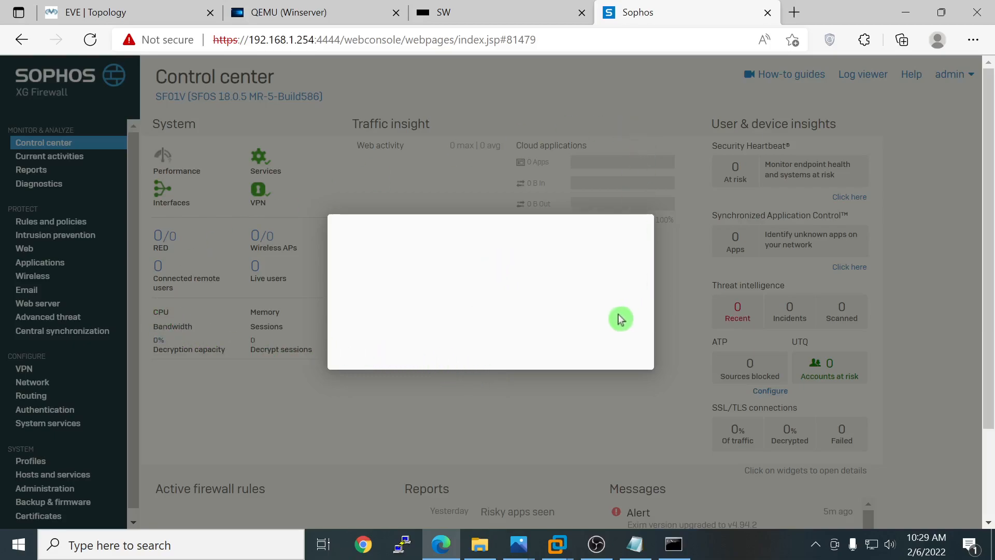
click(815, 544)
right_click(781, 550)
click(777, 526)
click(720, 558)
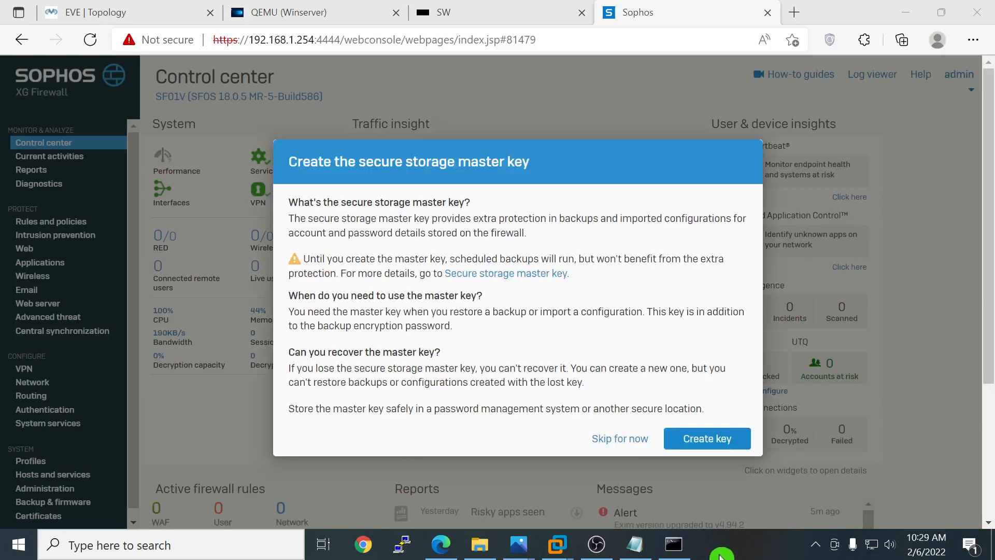
Step: Skip creating the secure storage master key for now and open the firewall's network zones
click(621, 439)
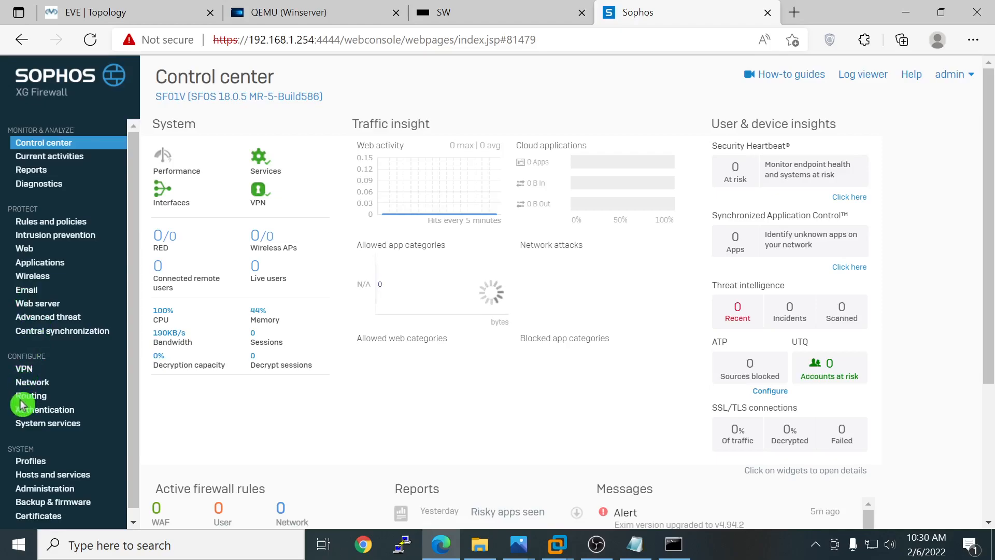
drag(994, 366, 991, 272)
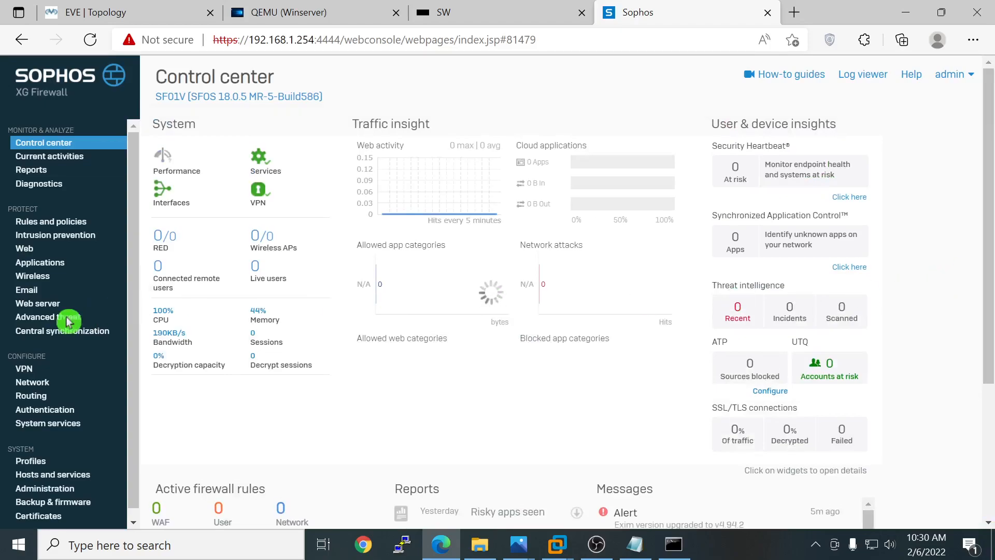
click(32, 387)
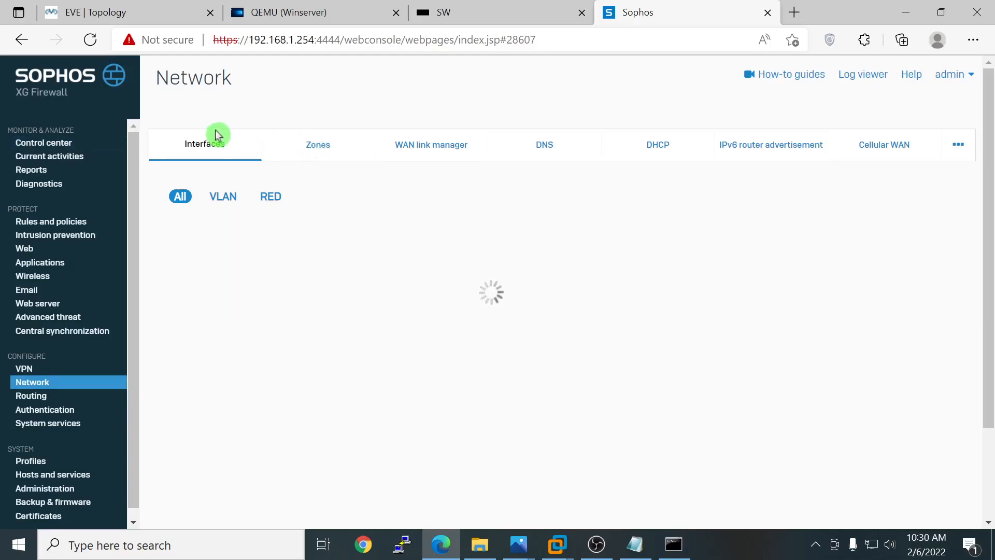
click(318, 151)
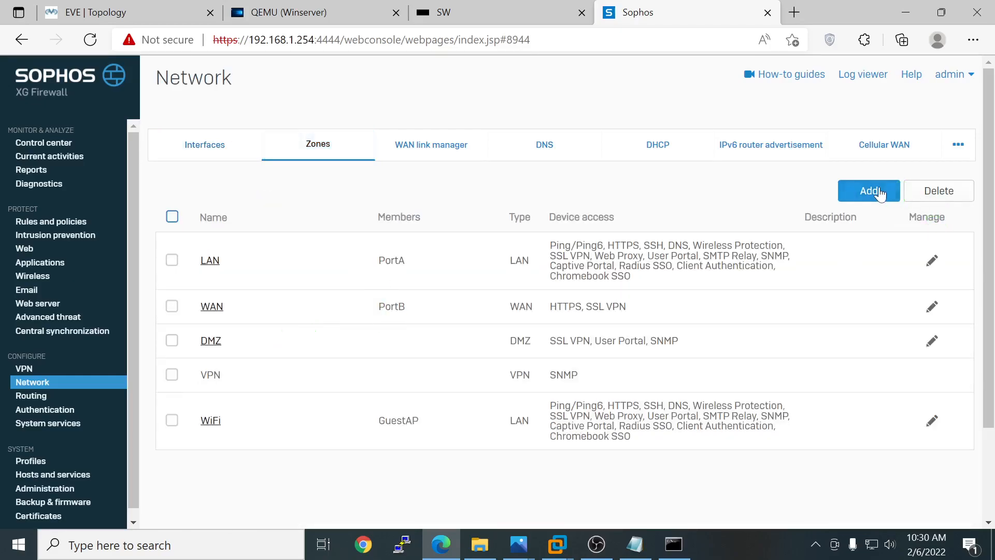
Step: Start a new LAN-type zone named IT and allow the HTTPS and SSH admin services in its device access
click(881, 195)
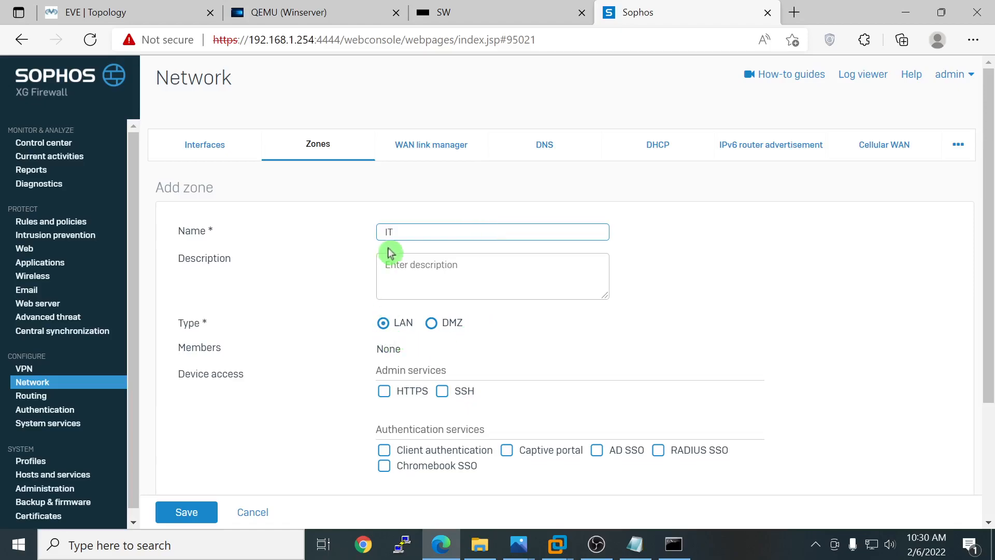
click(407, 393)
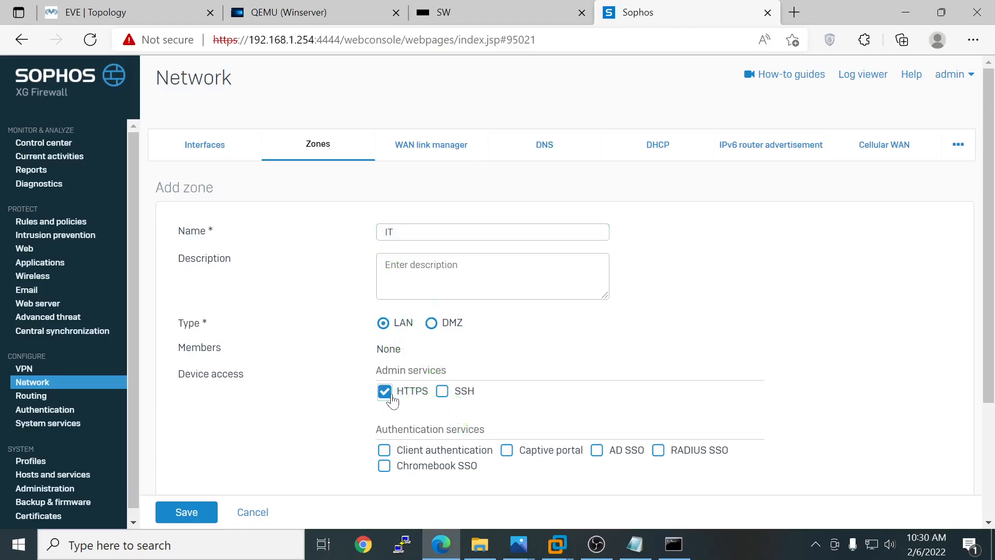
scroll(585, 446, down, 3)
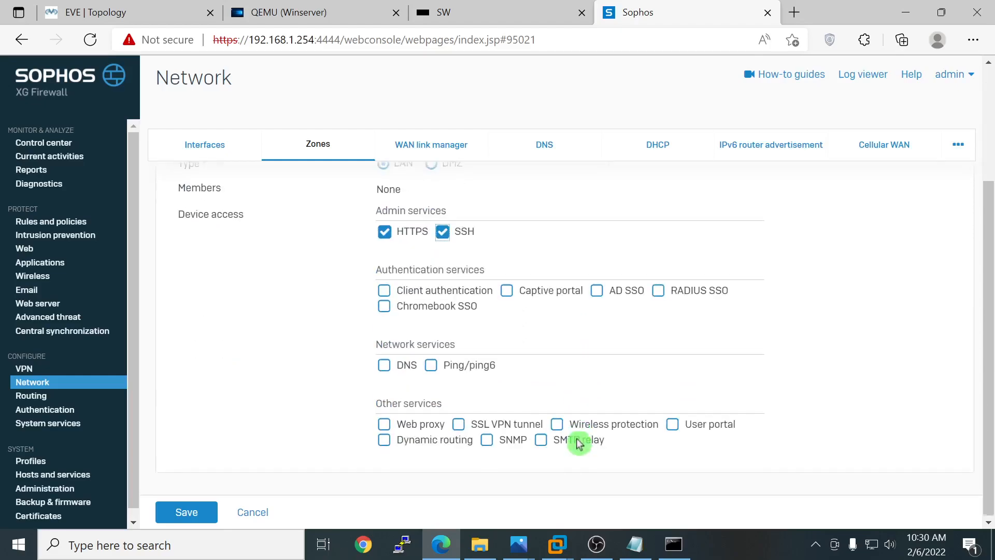
Step: Allow DNS, Ping/ping6, client authentication, captive portal, user portal and SSL VPN tunnel for the IT zone, and save it
click(434, 365)
click(386, 364)
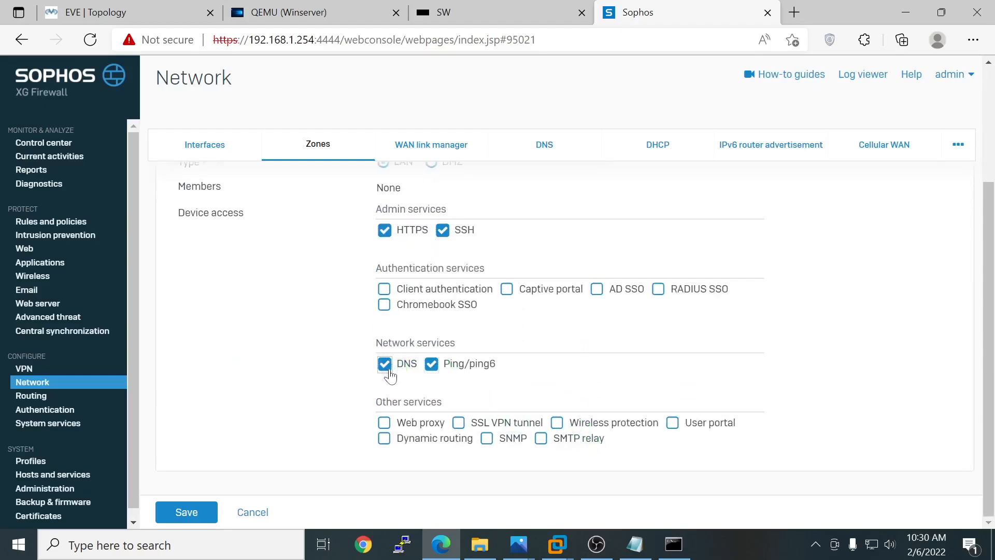
click(418, 296)
click(524, 297)
click(672, 424)
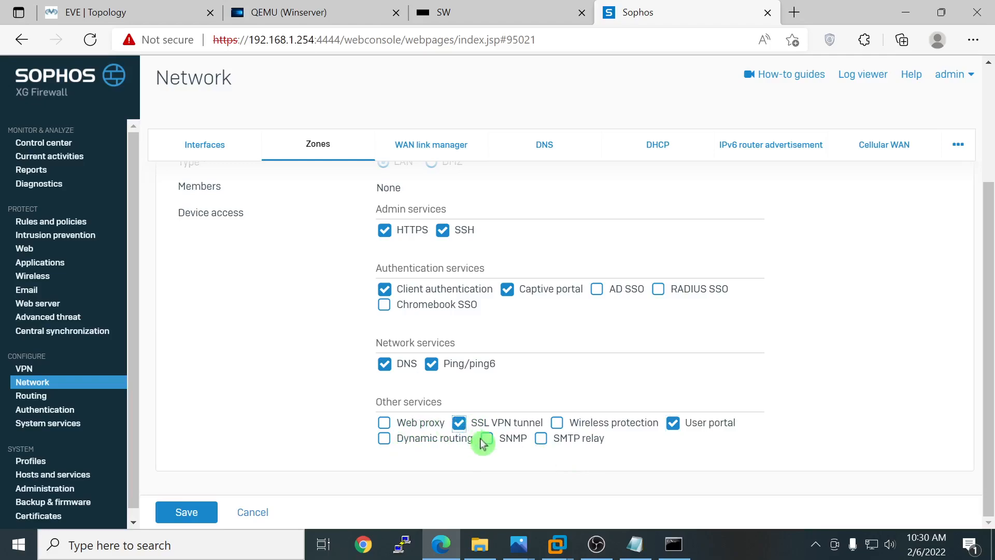
click(192, 513)
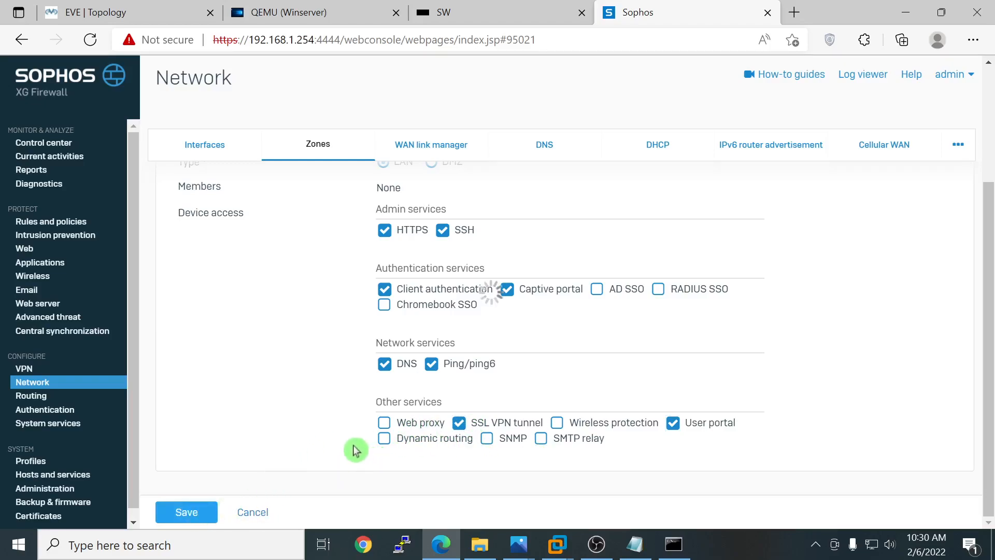
scroll(356, 430, up, 3)
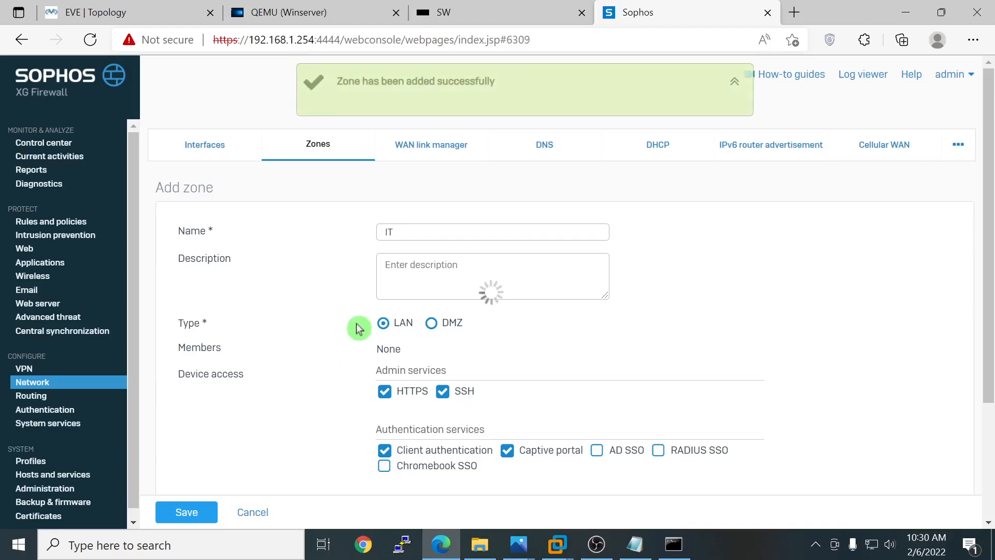
Step: Start a new LAN-type zone named Accounts and allow HTTPS, SSH, client authentication and captive portal in its device access
click(842, 193)
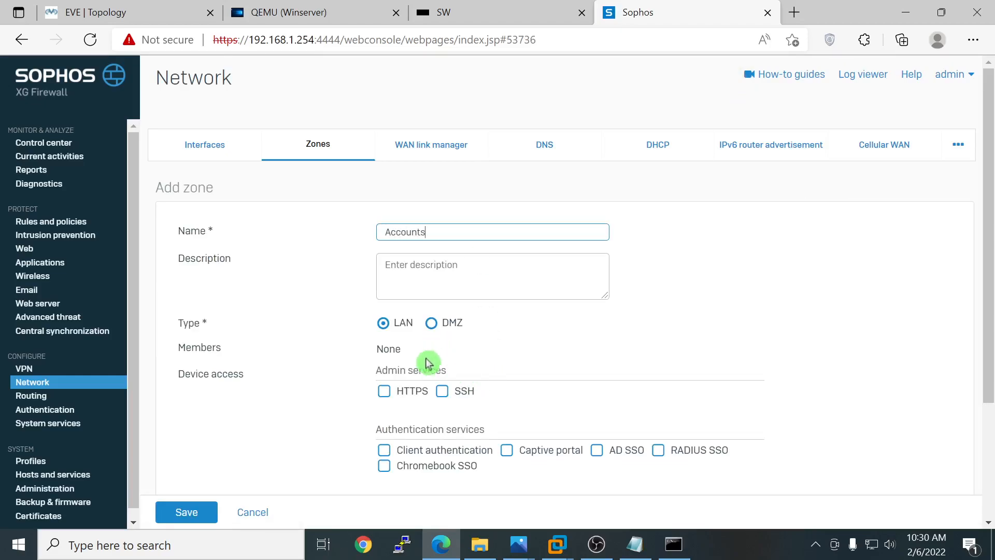
click(393, 397)
click(442, 392)
click(525, 449)
Step: Allow DNS, Ping/ping6, SSL VPN tunnel and user portal for the Accounts zone, and save it
scroll(534, 384, down, 3)
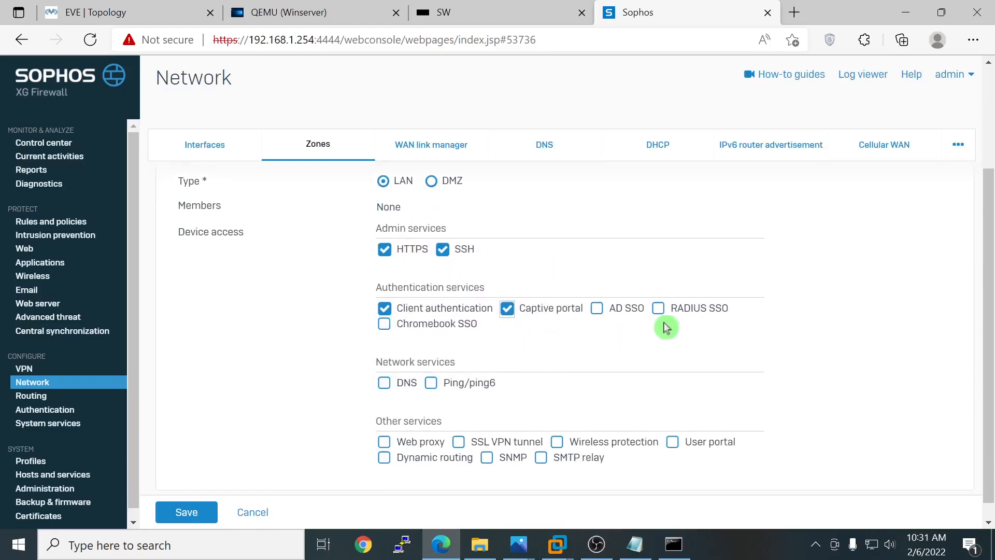
click(432, 383)
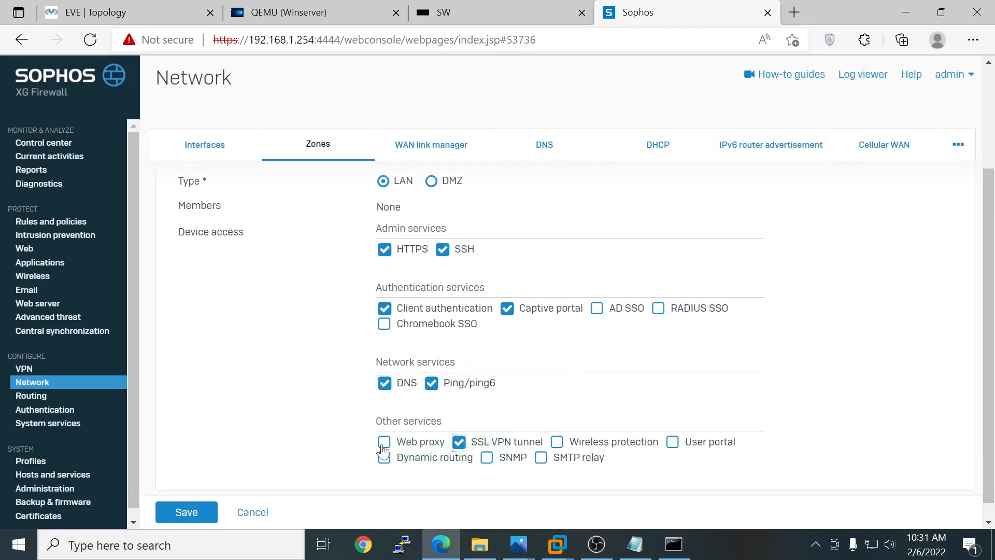
scroll(425, 378, down, 1)
click(672, 423)
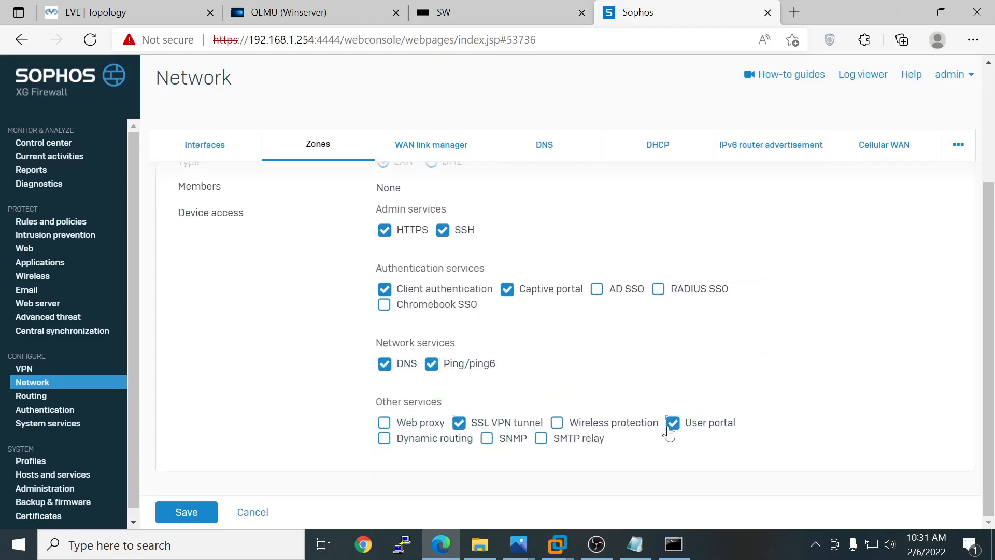
click(187, 512)
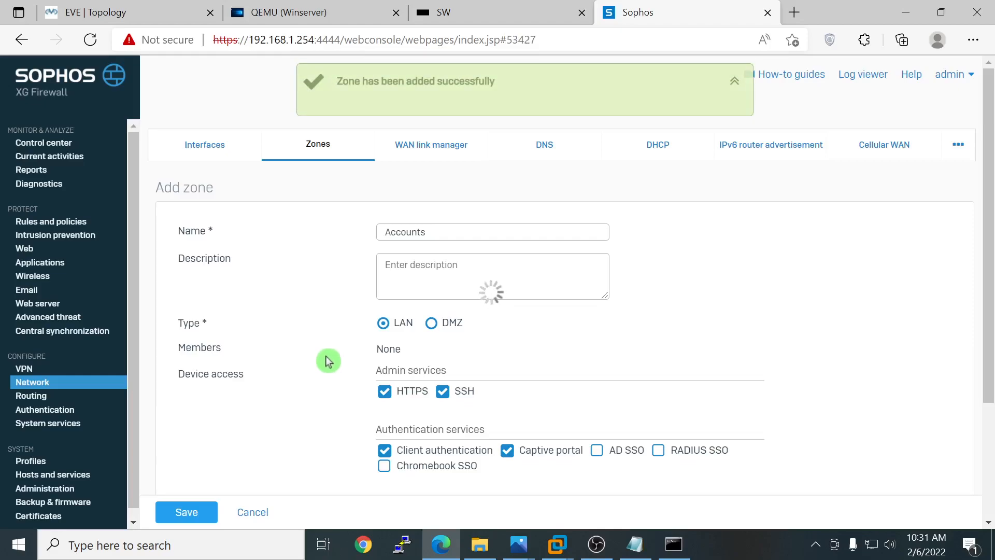
Step: Start a new VLAN interface on PortA with VLAN ID 10 and assign it to the IT zone
scroll(324, 363, down, 2)
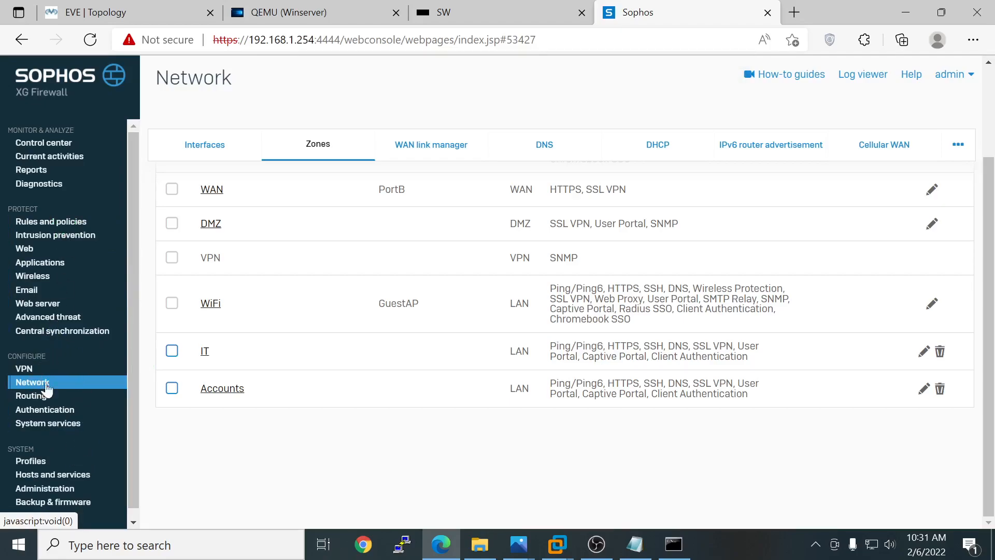
click(218, 150)
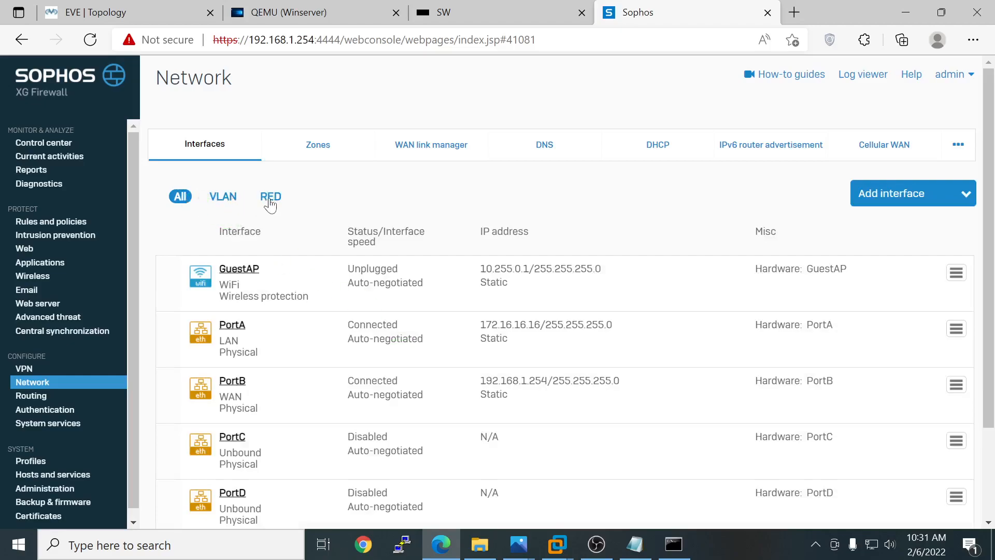
click(943, 195)
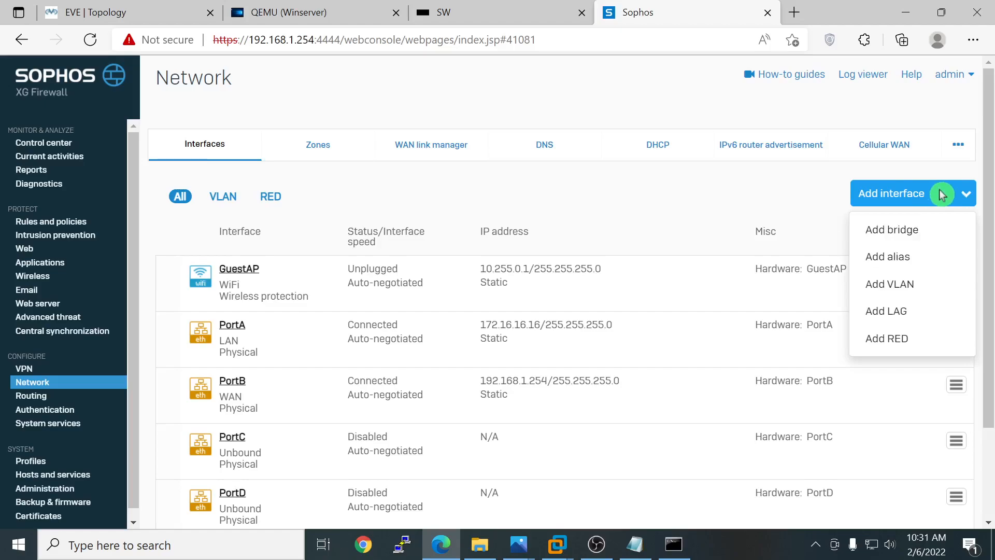
click(888, 284)
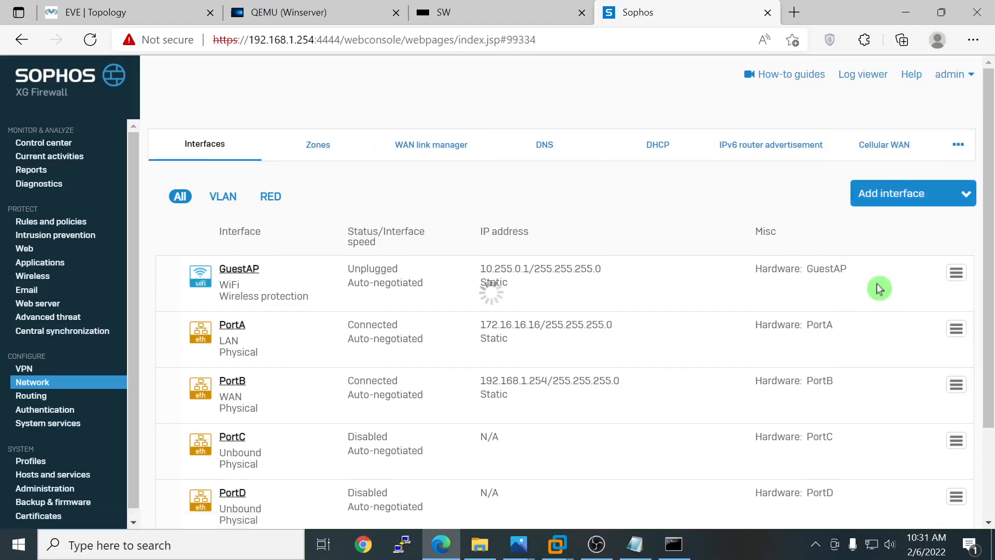
scroll(642, 264, down, 2)
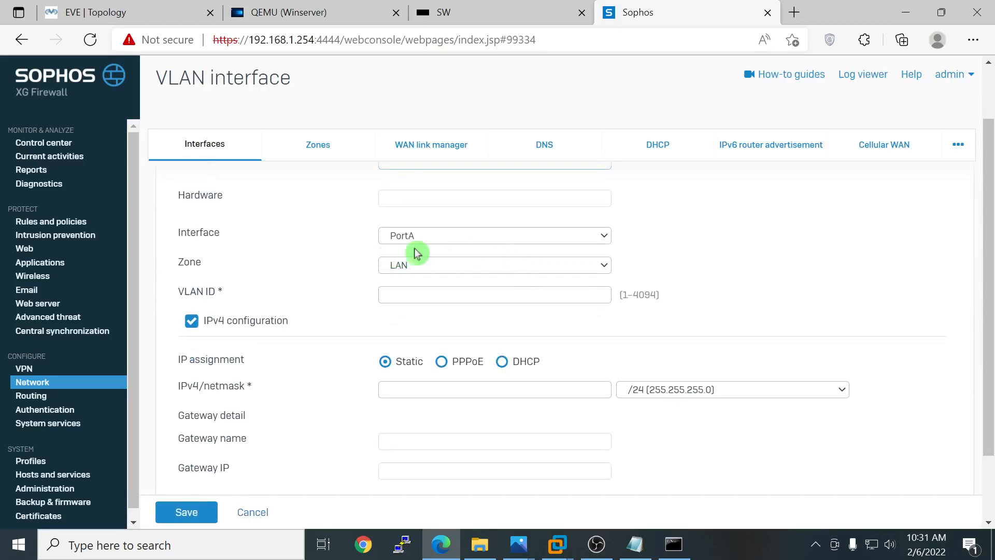
click(125, 15)
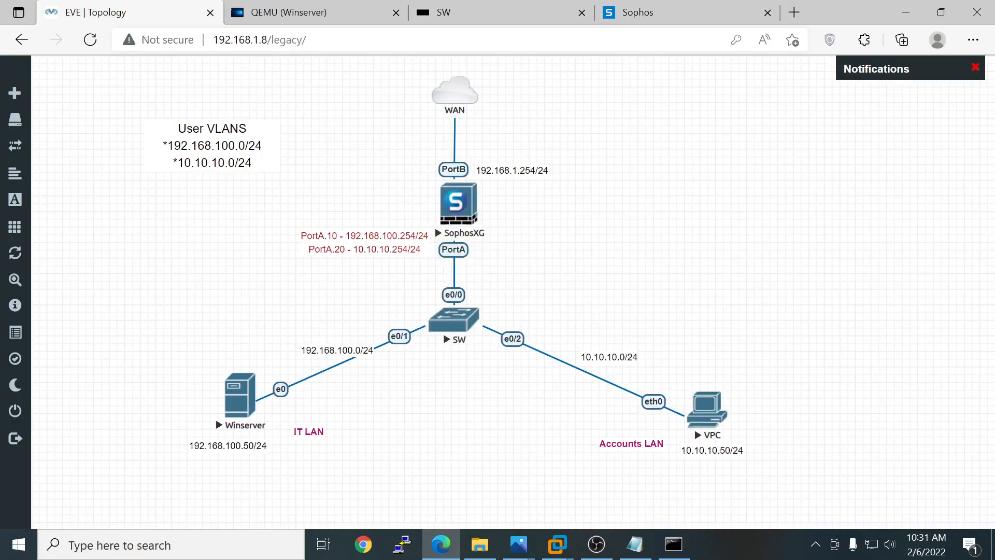
click(632, 12)
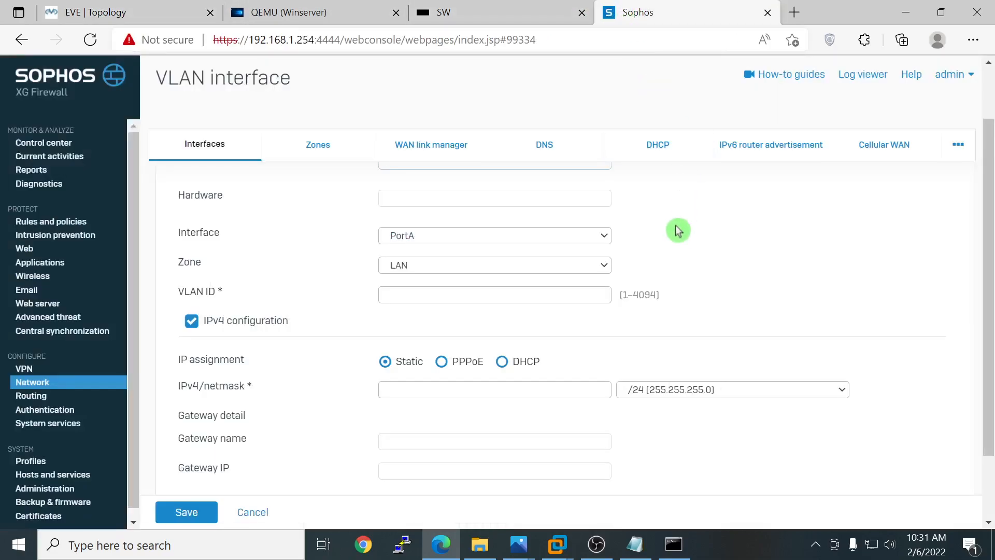
click(451, 294)
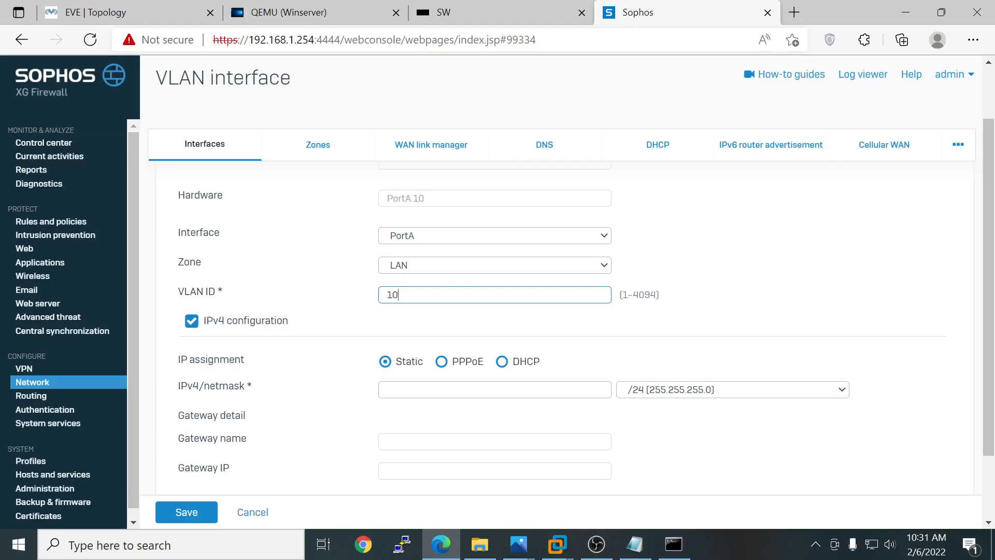
click(486, 269)
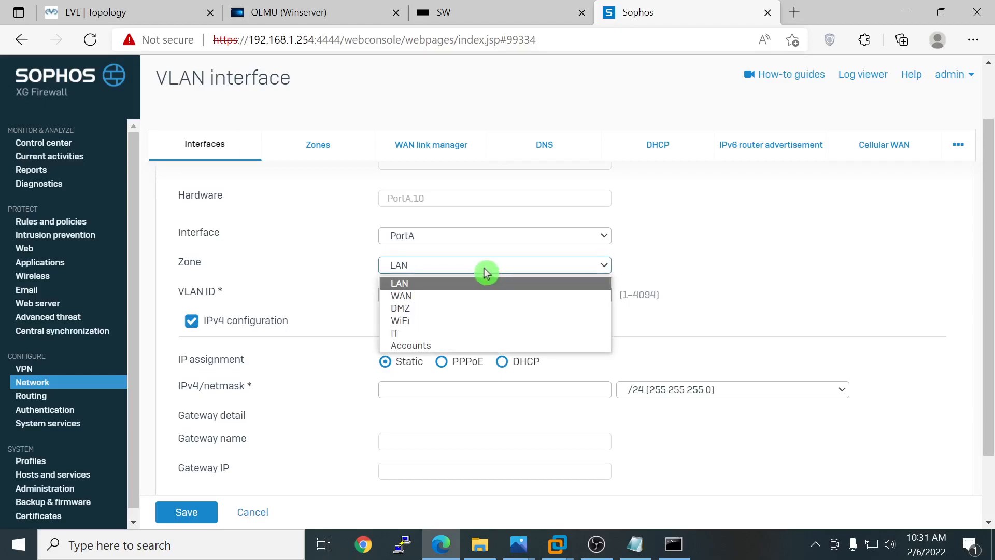
click(417, 335)
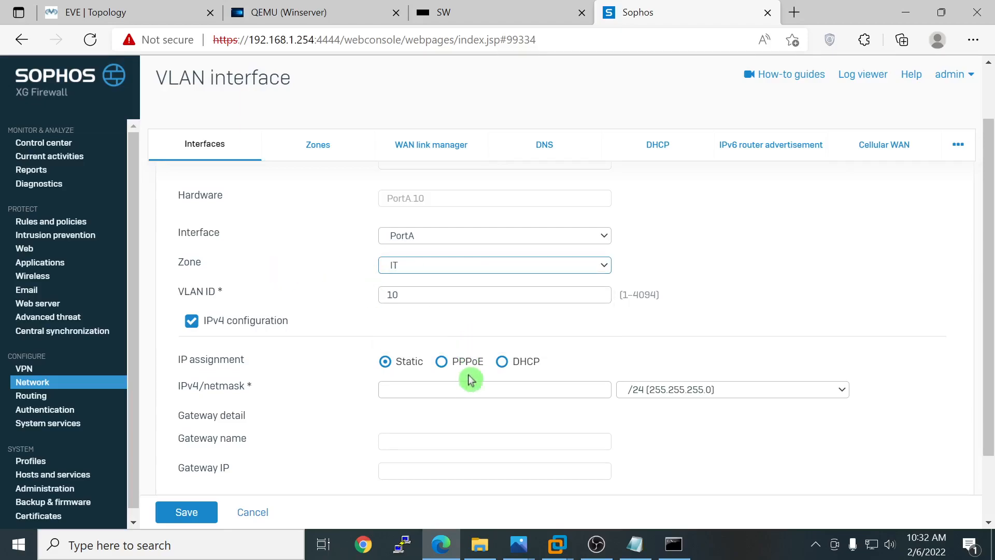
Step: Give the VLAN 10 interface the static address 192.168.100.254/24, name it IT_VLAN and save it
click(171, 15)
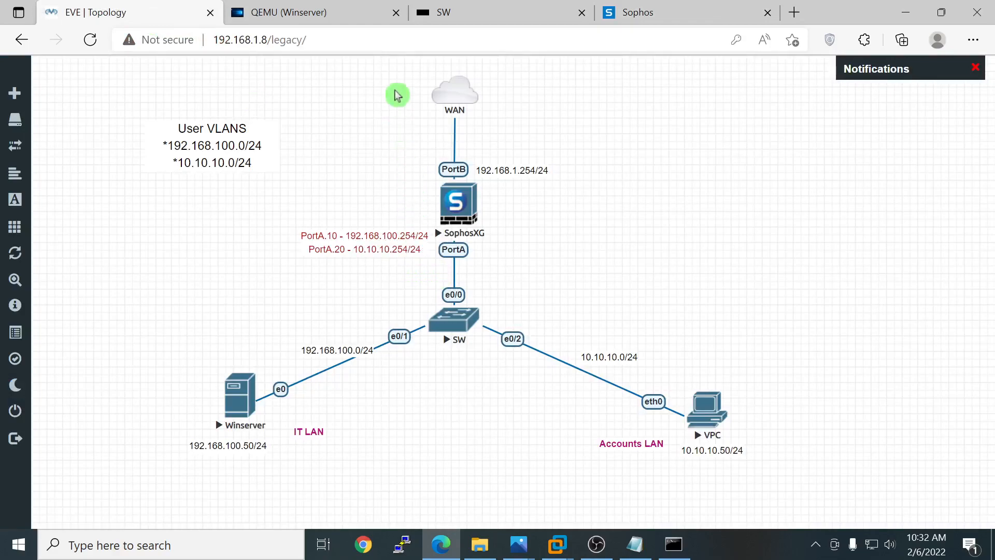
click(606, 14)
click(487, 389)
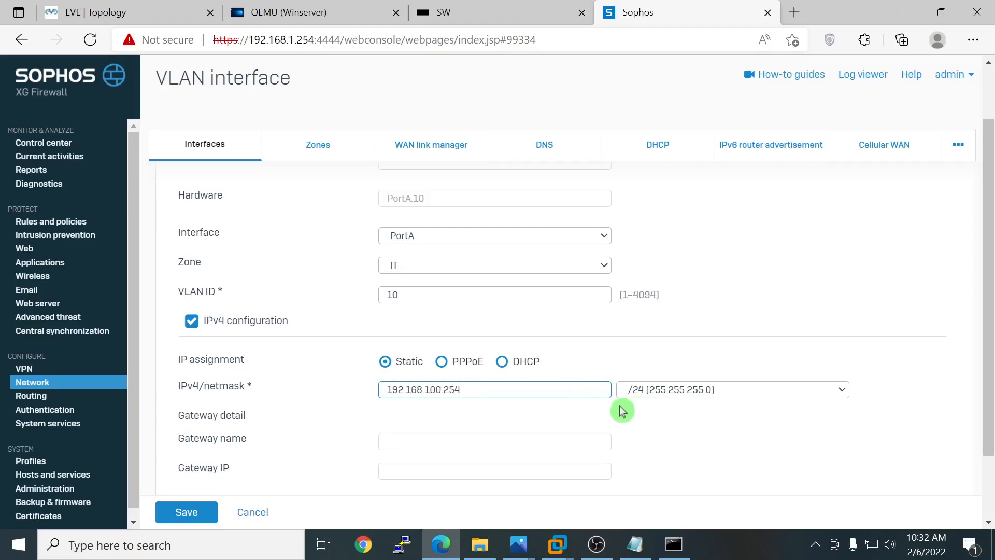
scroll(384, 411, down, 2)
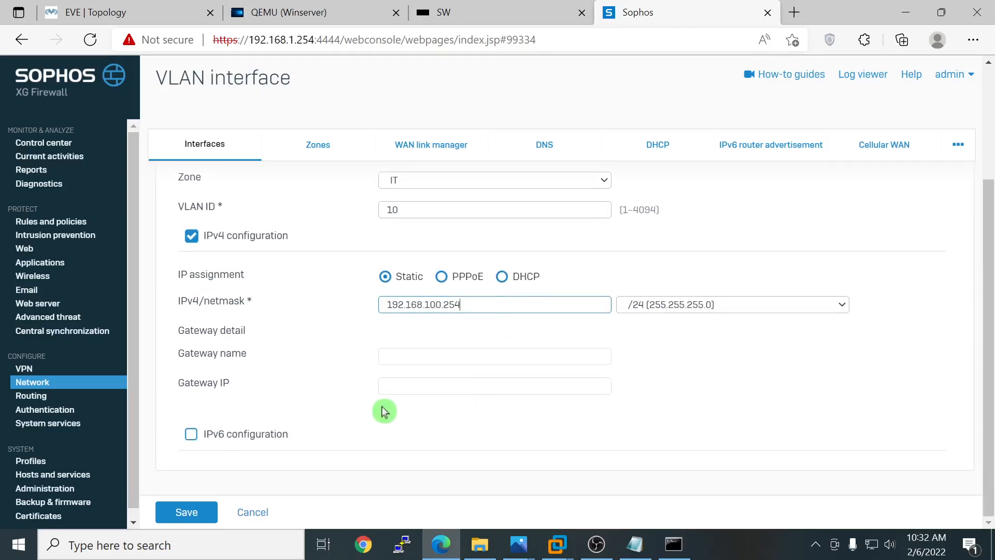
click(206, 511)
click(683, 287)
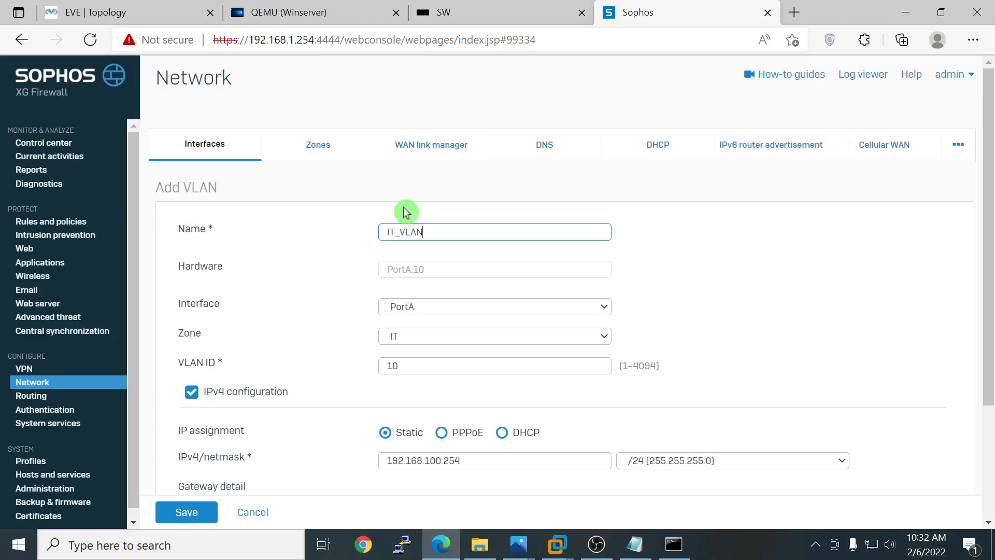
click(205, 511)
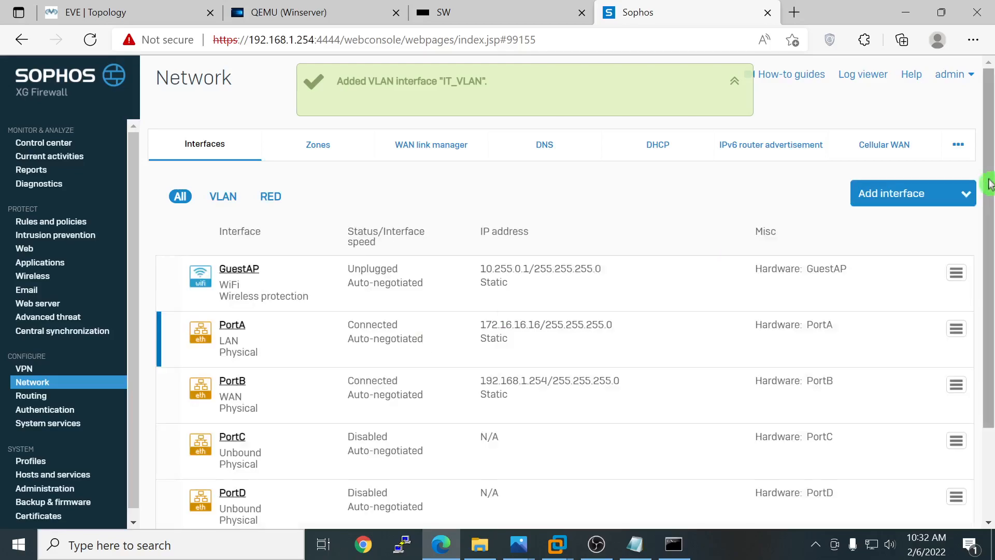
Step: Start another VLAN interface on PortA named Accounts_VLAN, in the Accounts zone with VLAN ID 20
click(918, 196)
click(890, 285)
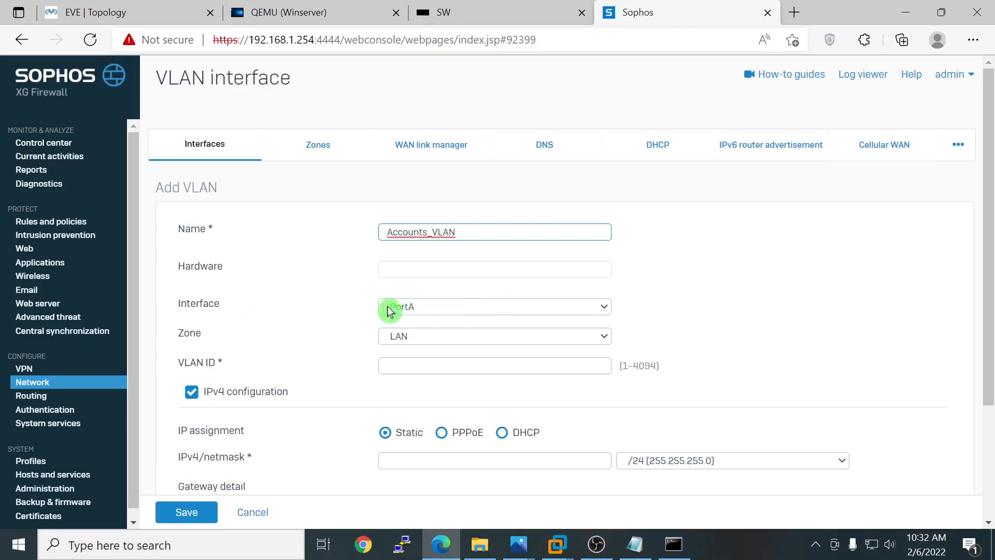
click(489, 334)
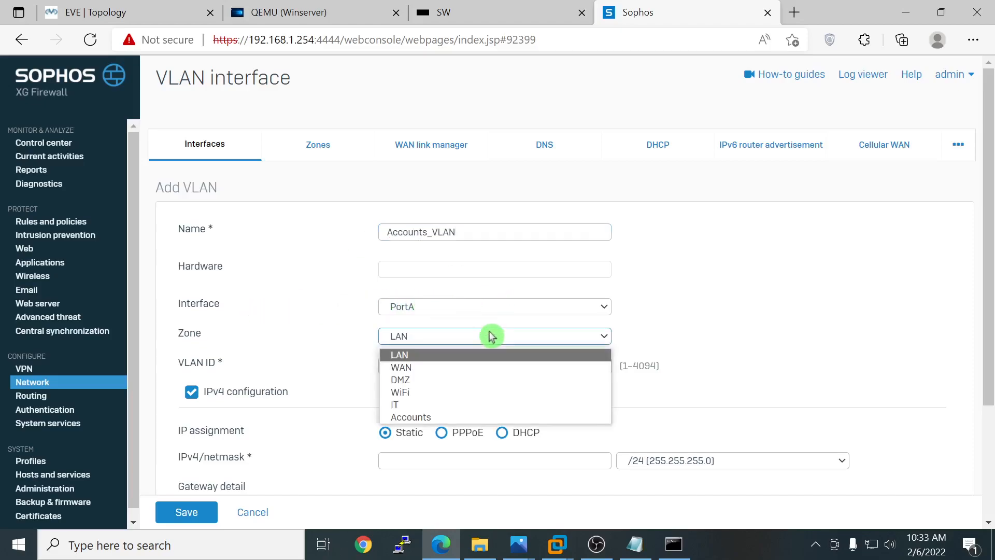
click(444, 416)
key(Tab)
click(149, 19)
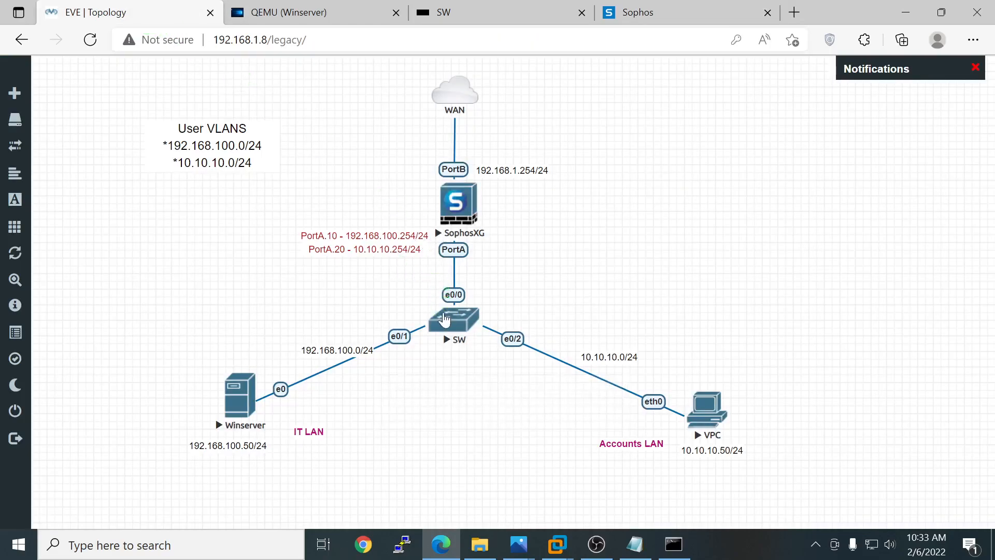
click(643, 11)
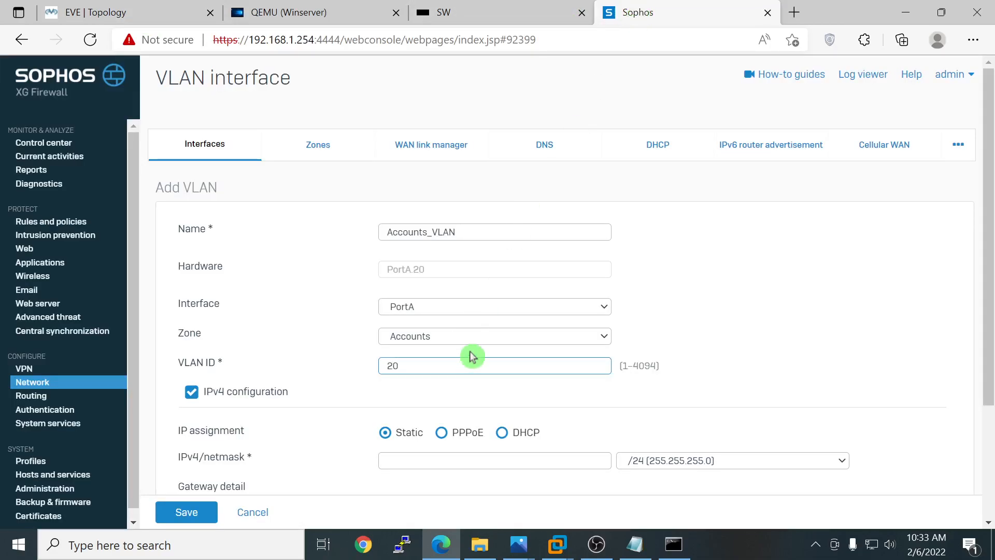
drag(386, 270, 398, 269)
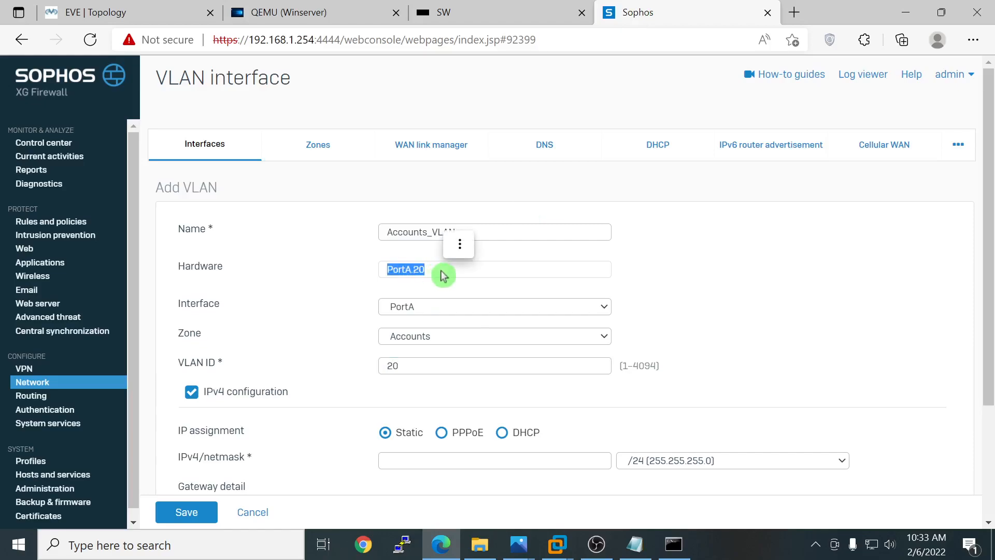
click(798, 296)
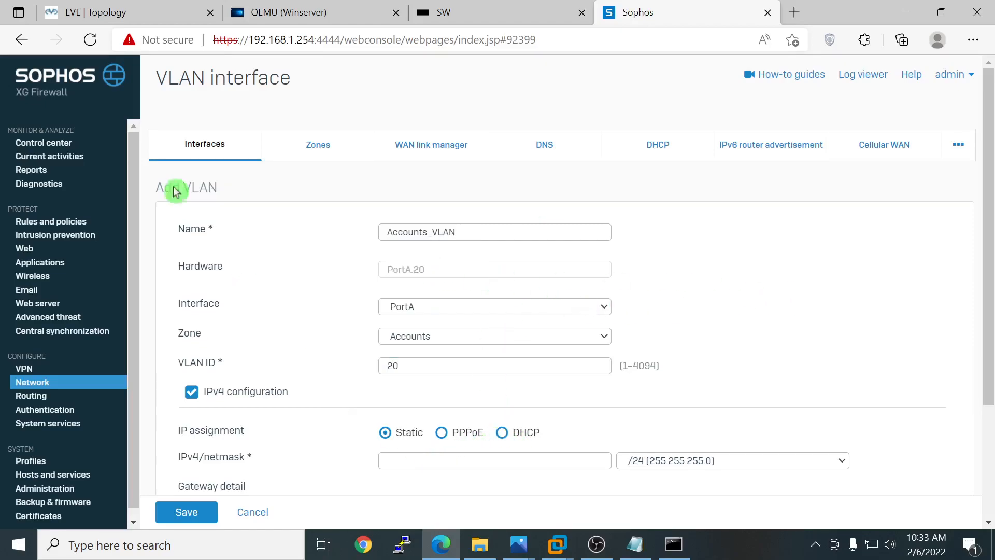
Step: Give the Accounts_VLAN interface the static address 10.10.10.254/24 from the topology plan and save it
click(109, 15)
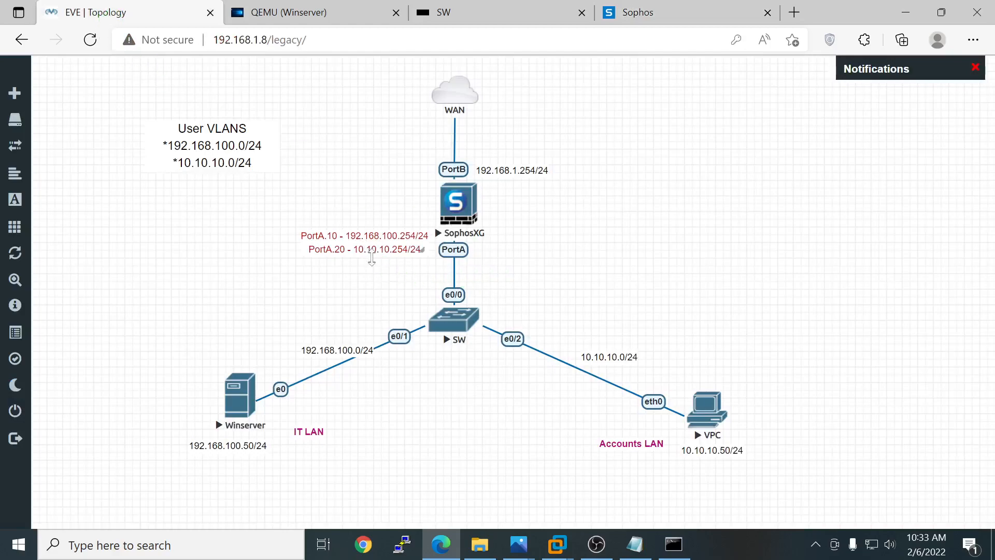
click(638, 12)
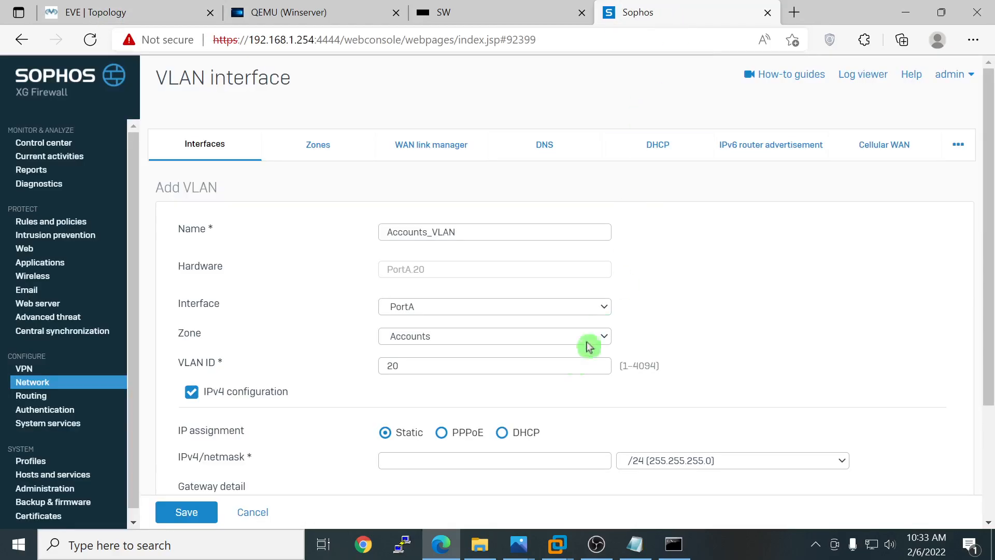
click(465, 459)
text(10.10.10)
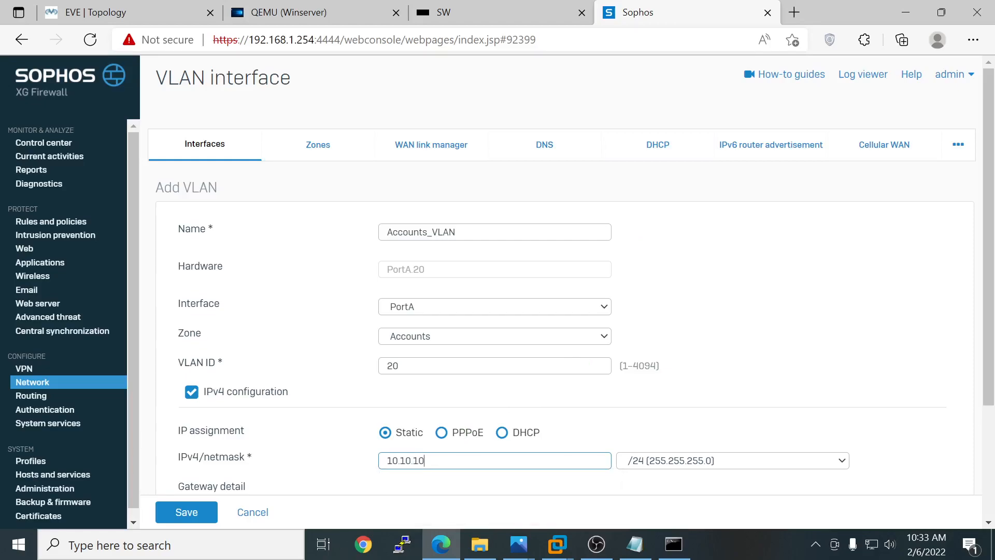
text(.254)
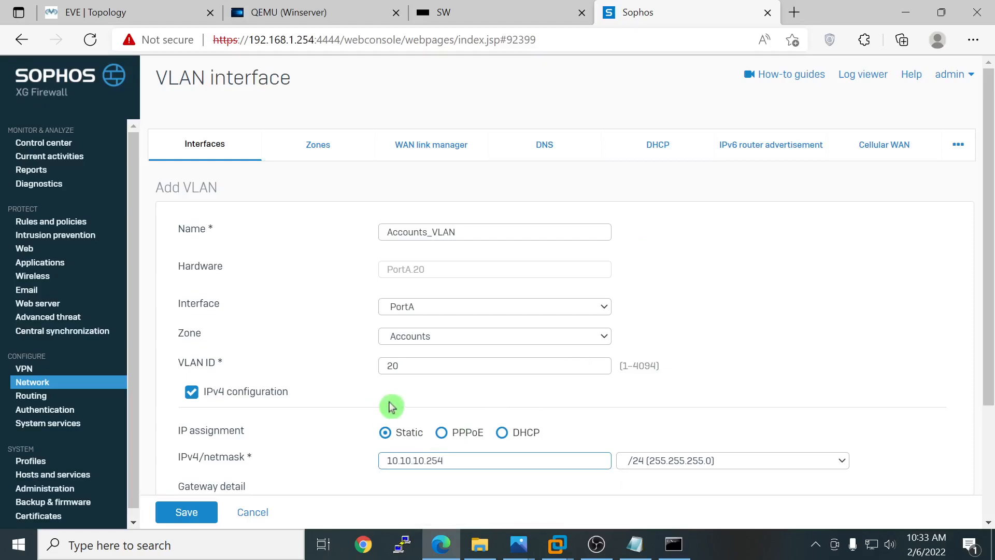
scroll(318, 396, down, 3)
click(188, 514)
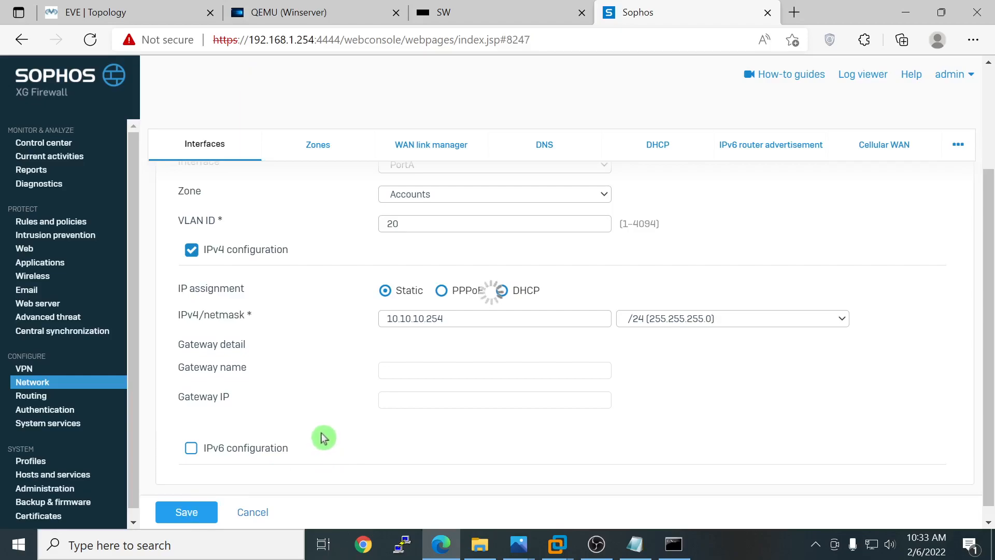
Step: Start a new IPv4 firewall rule named Inter VLAN routing with firewall traffic logging enabled
click(29, 222)
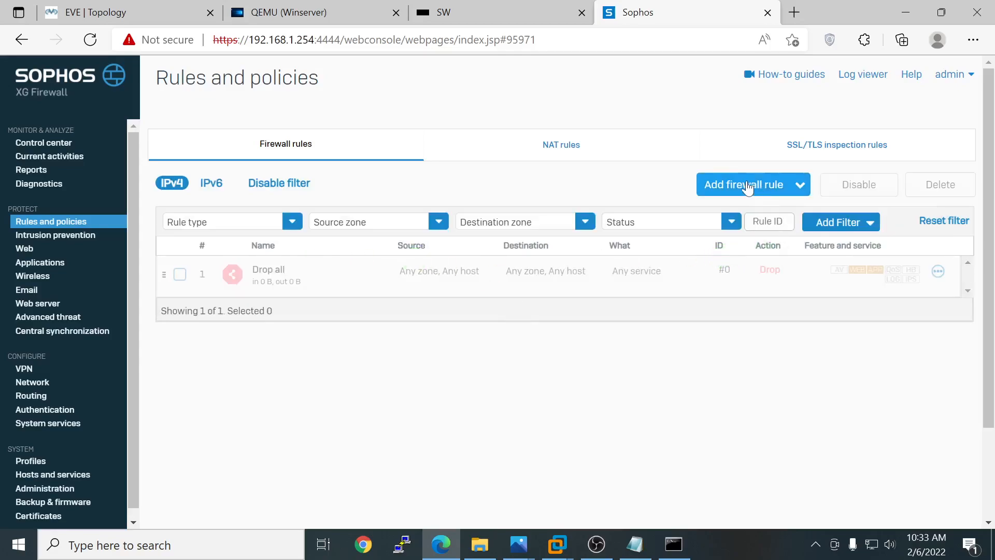
click(747, 187)
click(155, 13)
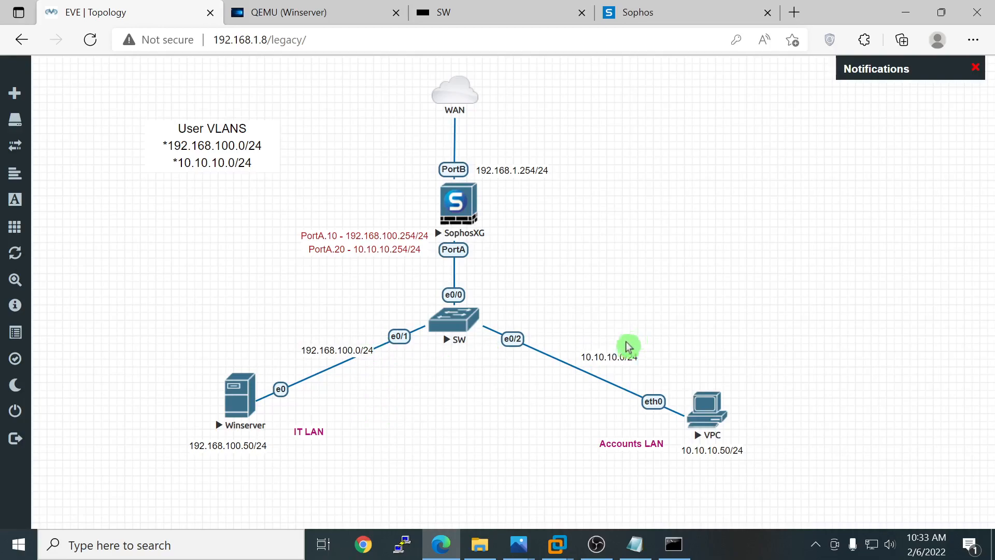
click(631, 13)
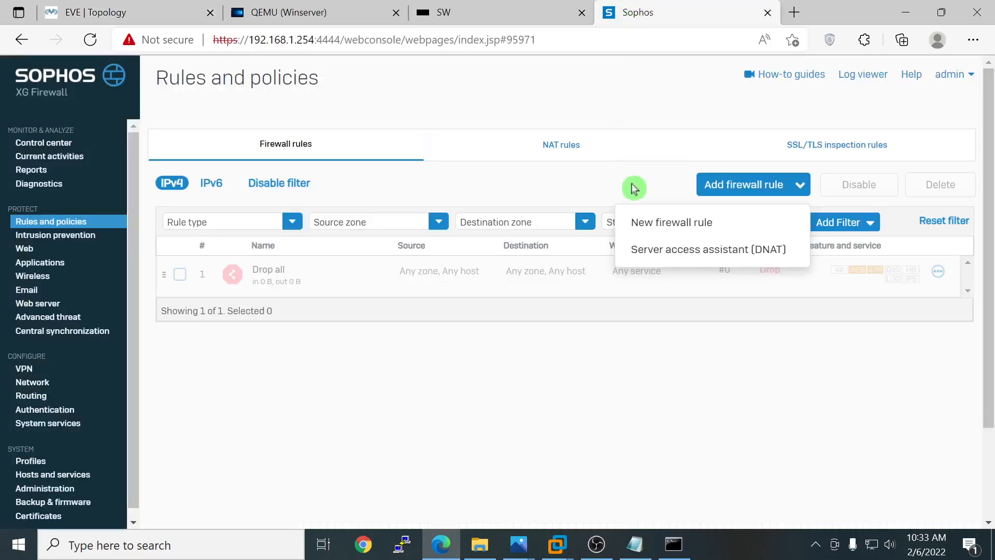
click(679, 222)
click(313, 179)
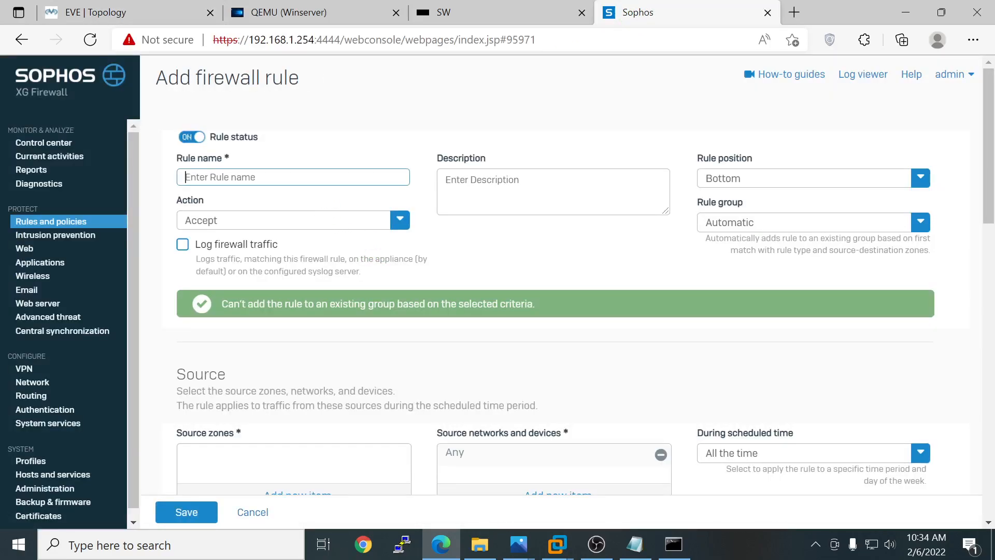
text(Inter VLAN routing)
click(183, 244)
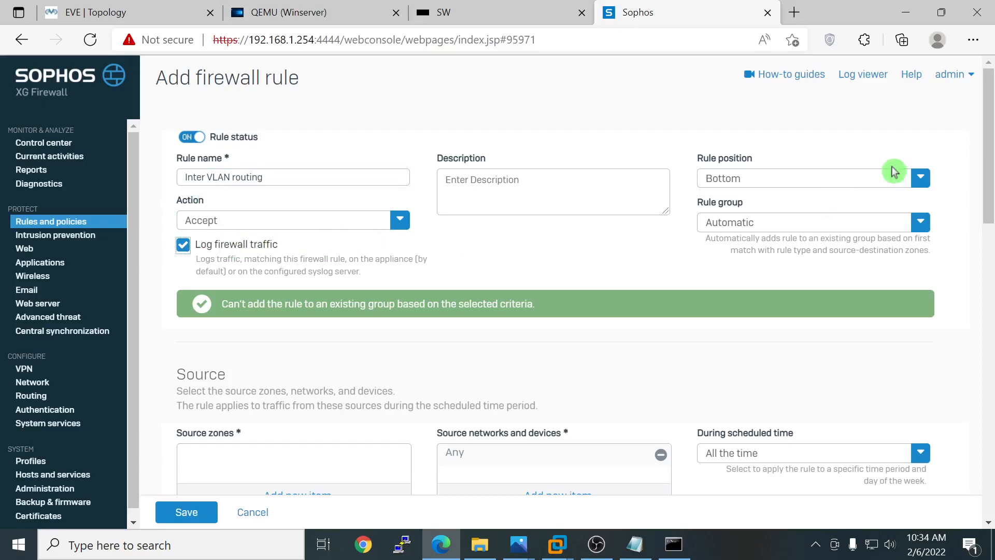
Step: Set the new rule's position to Top and its rule group to None
click(914, 182)
click(734, 207)
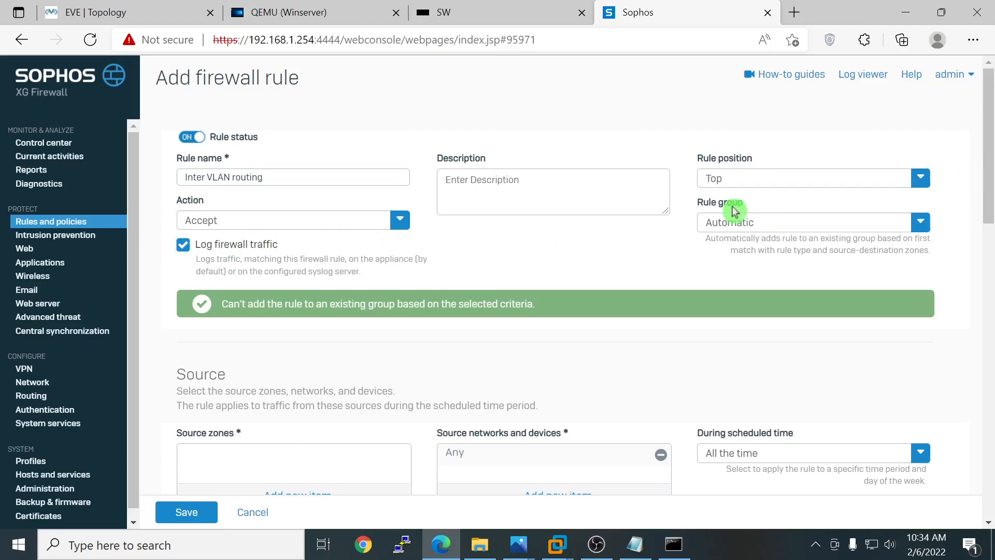
click(884, 224)
click(726, 271)
Step: Add the IT zone as the rule's source zone, checking it against the topology diagram
scroll(430, 304, down, 1)
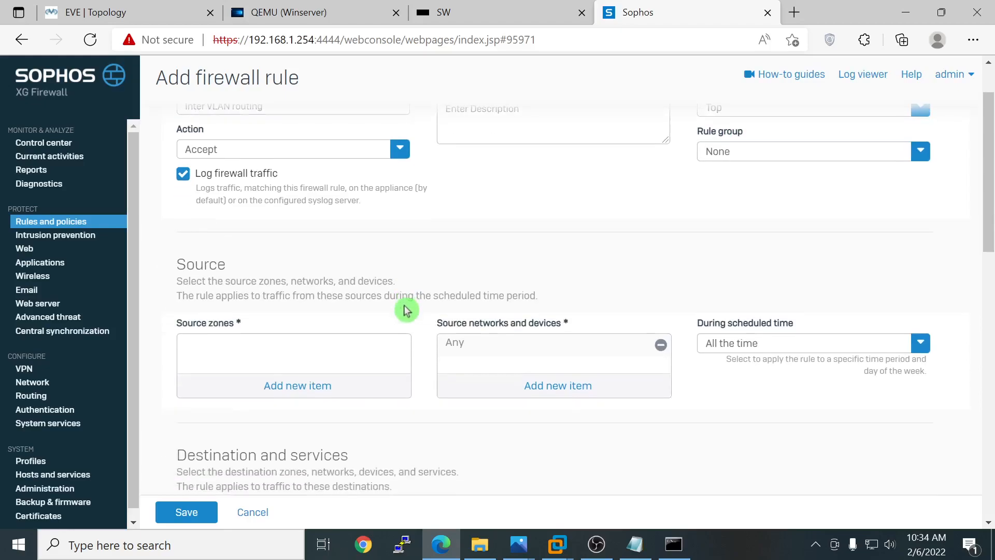
scroll(291, 337, down, 3)
click(282, 247)
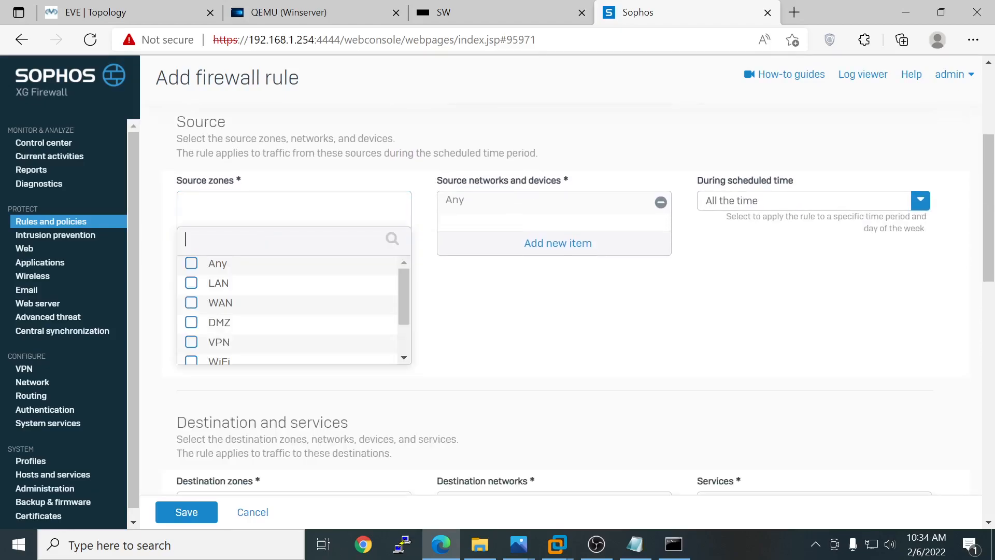
scroll(339, 289, down, 2)
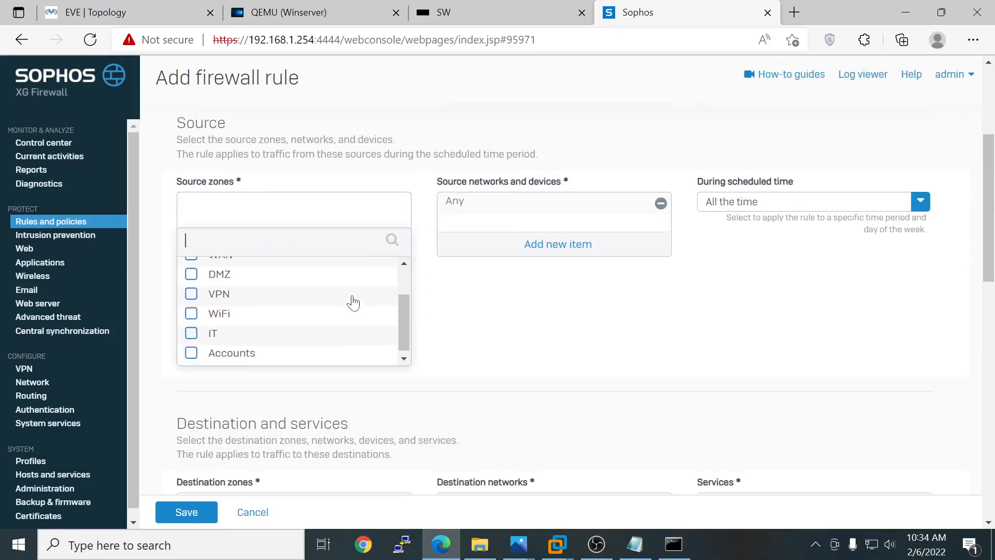
click(192, 336)
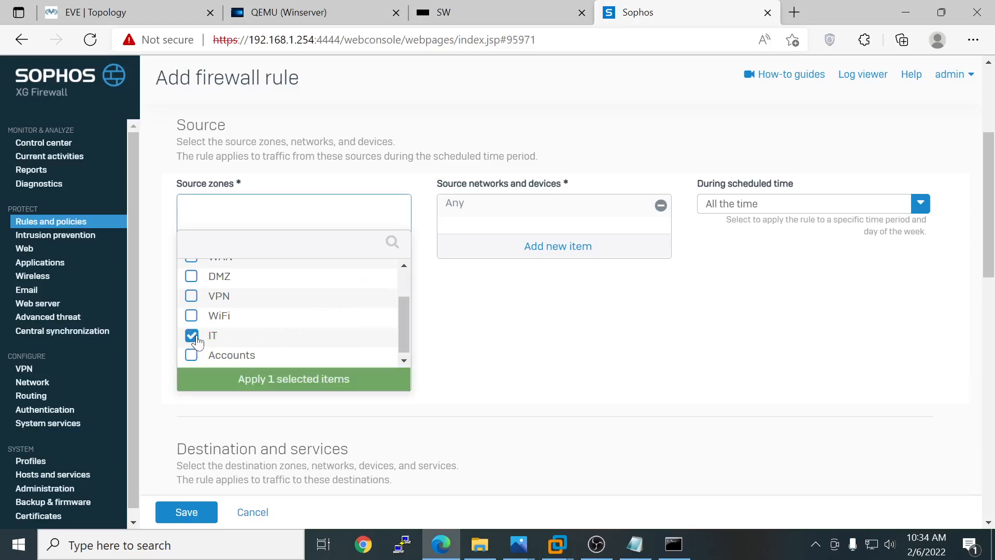
click(195, 11)
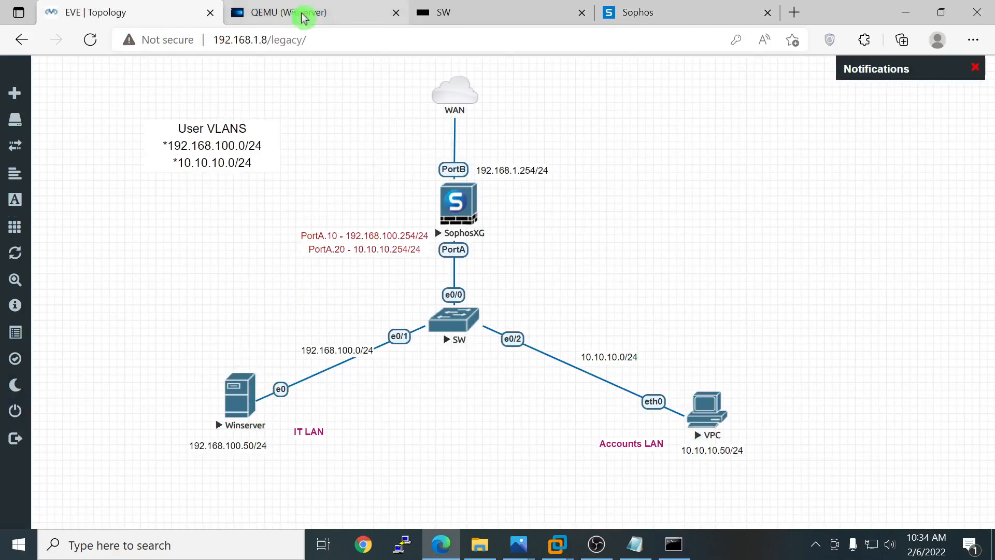
click(619, 11)
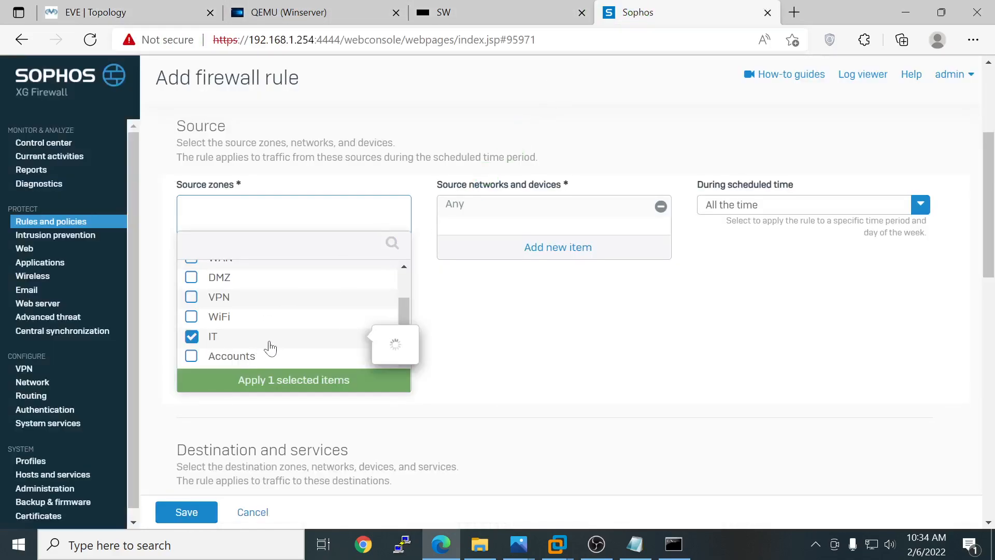
click(252, 381)
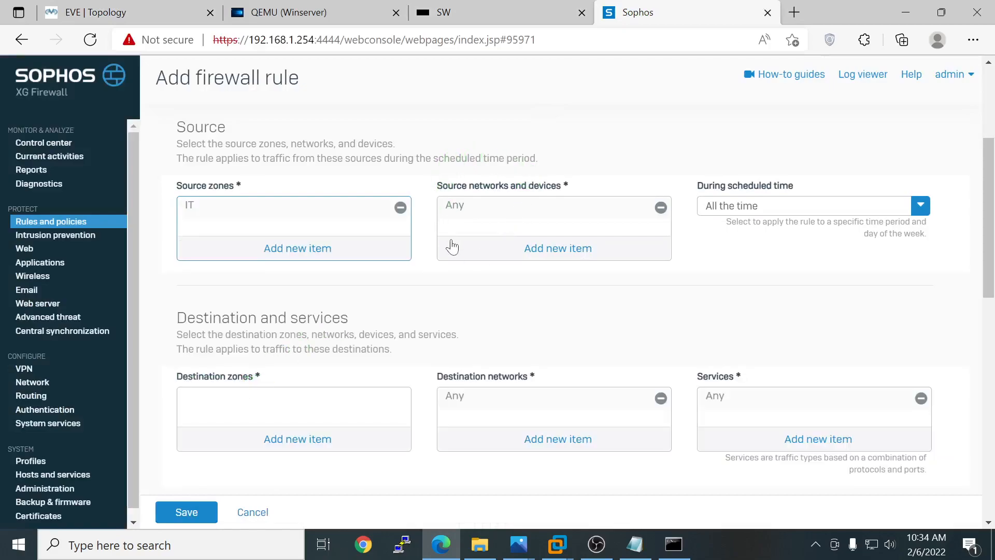
Step: Add the Accounts zone as the rule's destination zone and save the firewall rule
scroll(279, 315, down, 3)
click(278, 309)
scroll(276, 354, down, 2)
click(225, 408)
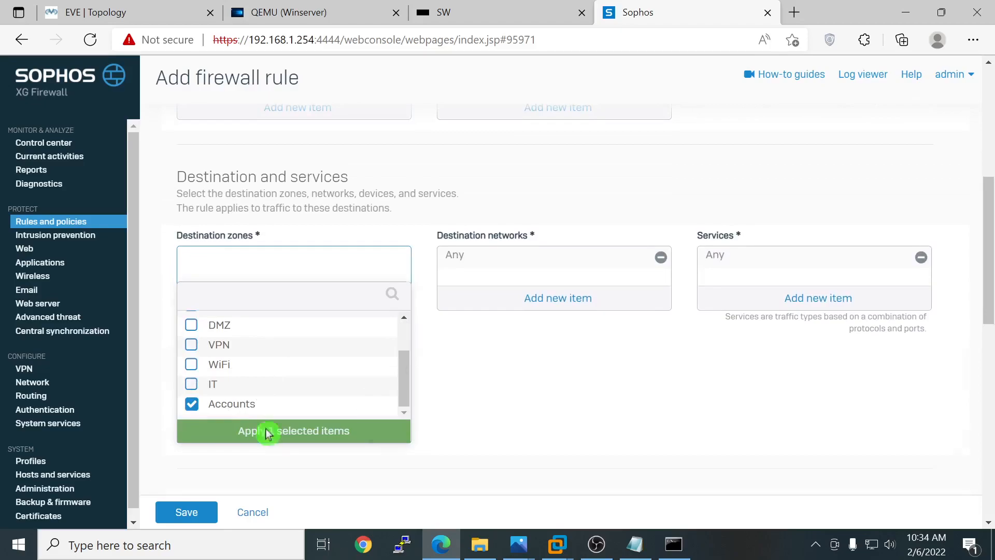
click(267, 429)
scroll(470, 204, down, 4)
scroll(553, 229, up, 4)
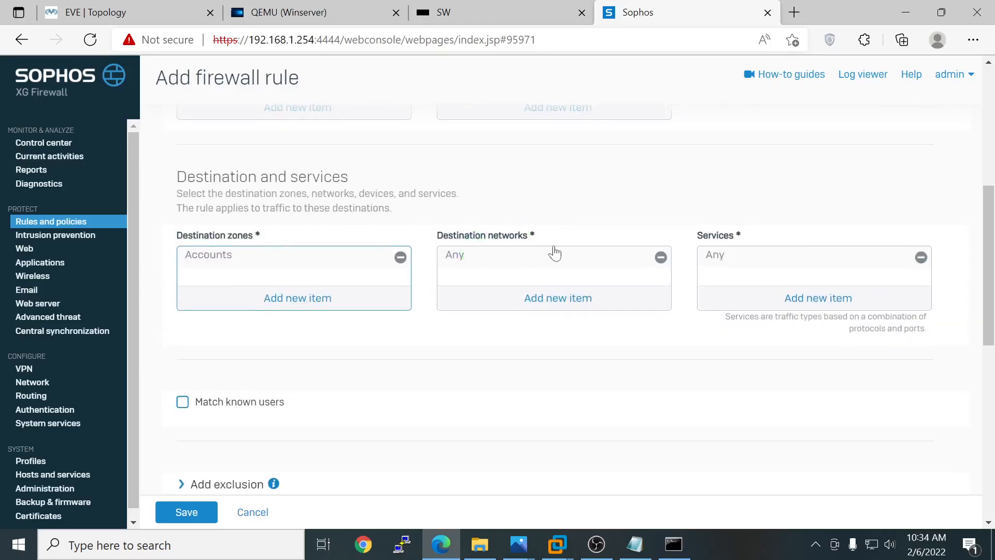
scroll(320, 320, down, 10)
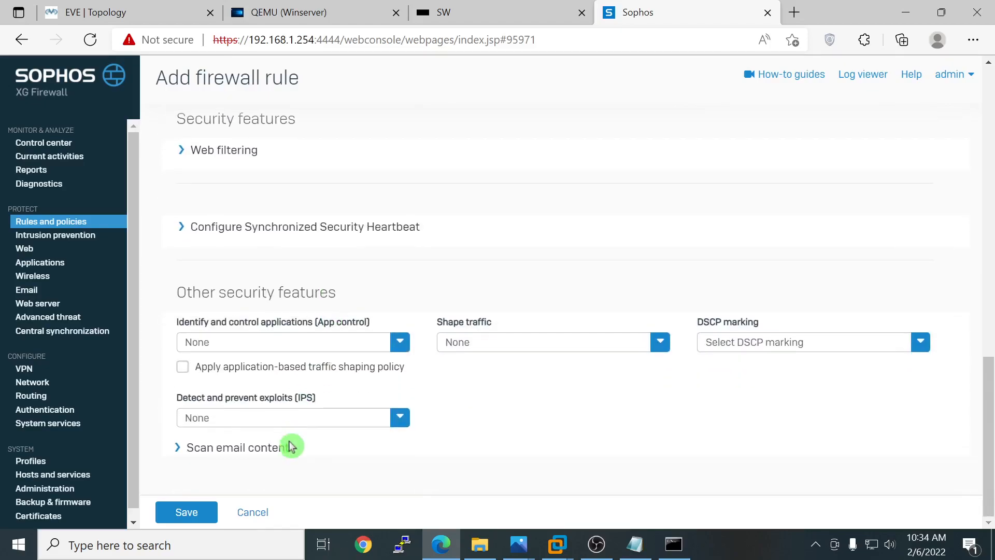
click(187, 511)
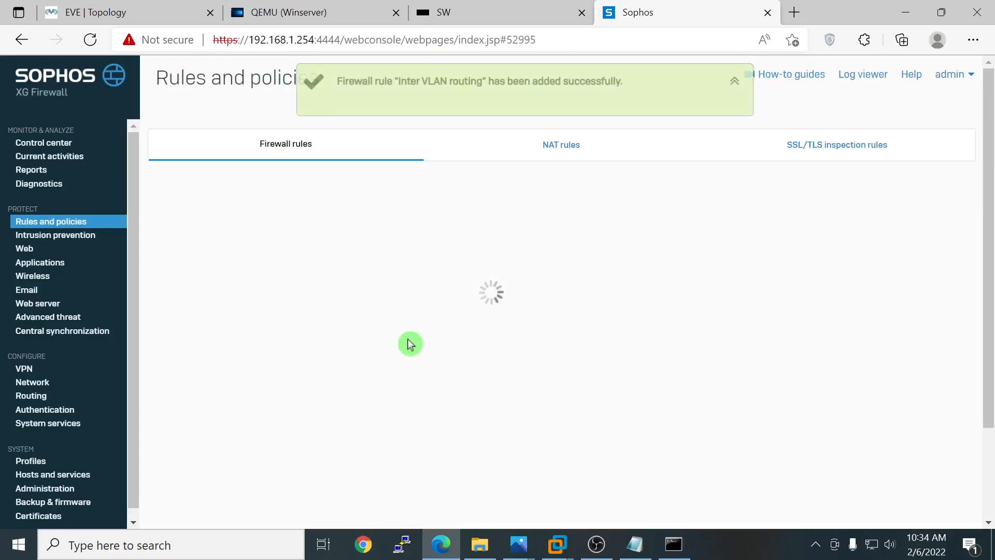
Step: Rename the Inter VLAN routing rule to "Inter VLAN routing- IT-to-Accounts" and save it
click(301, 272)
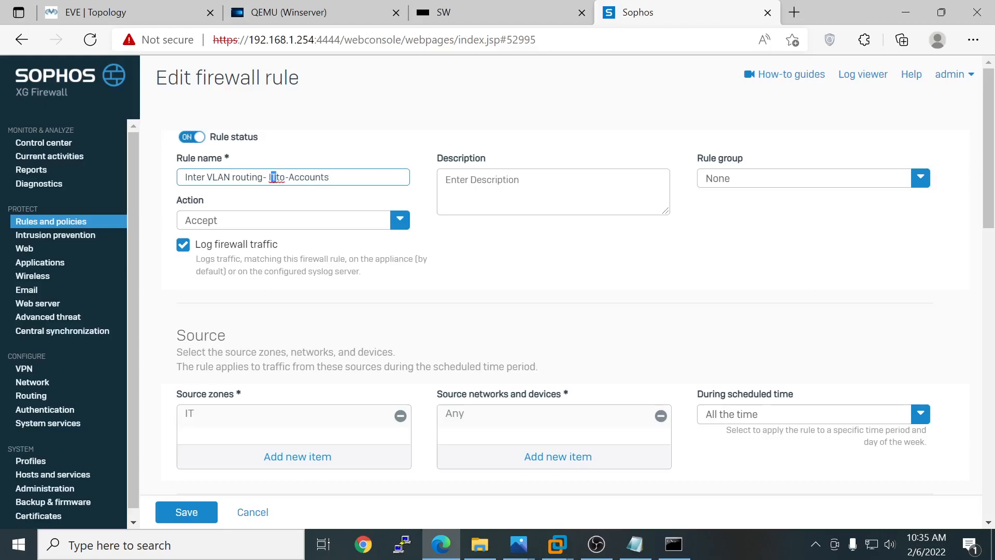
text(-)
click(195, 513)
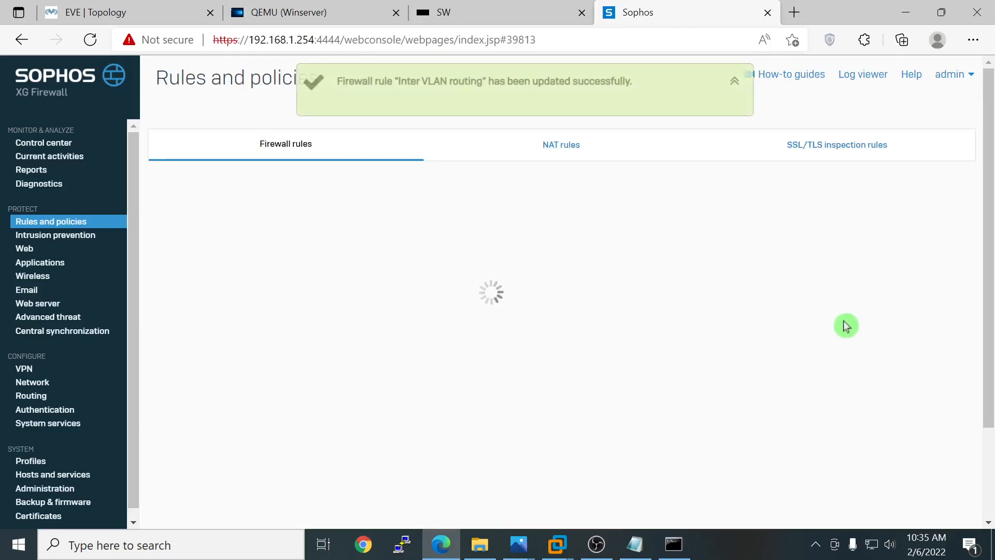
Step: Start a clone above the IT-to-Accounts rule and name it "Inter VLAN routing- Accounts-to-IT"
click(937, 271)
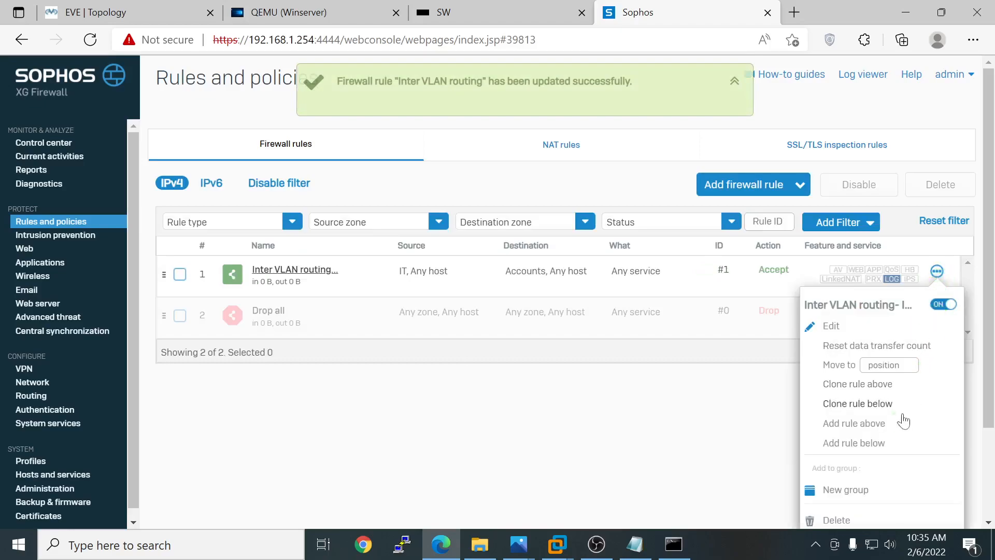
click(858, 385)
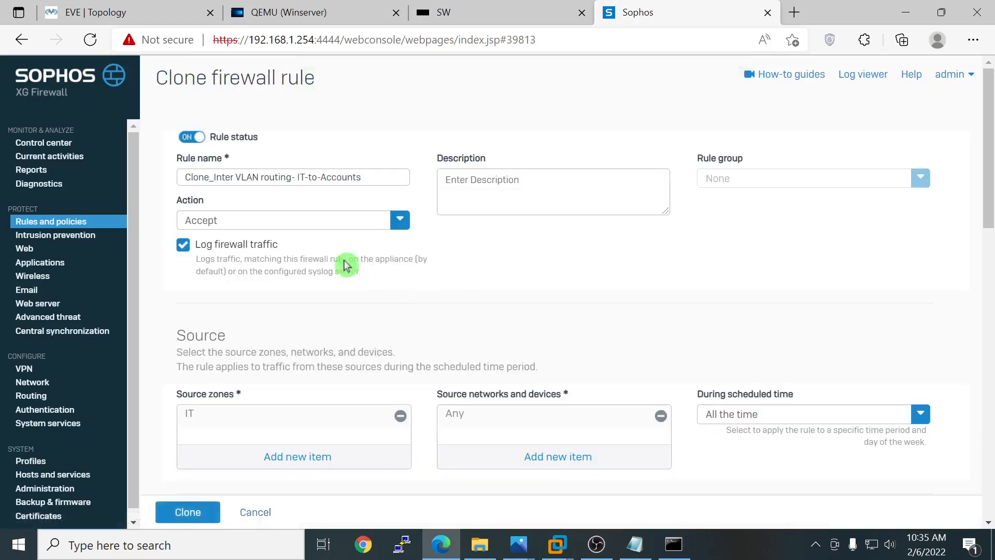
drag(361, 177, 306, 177)
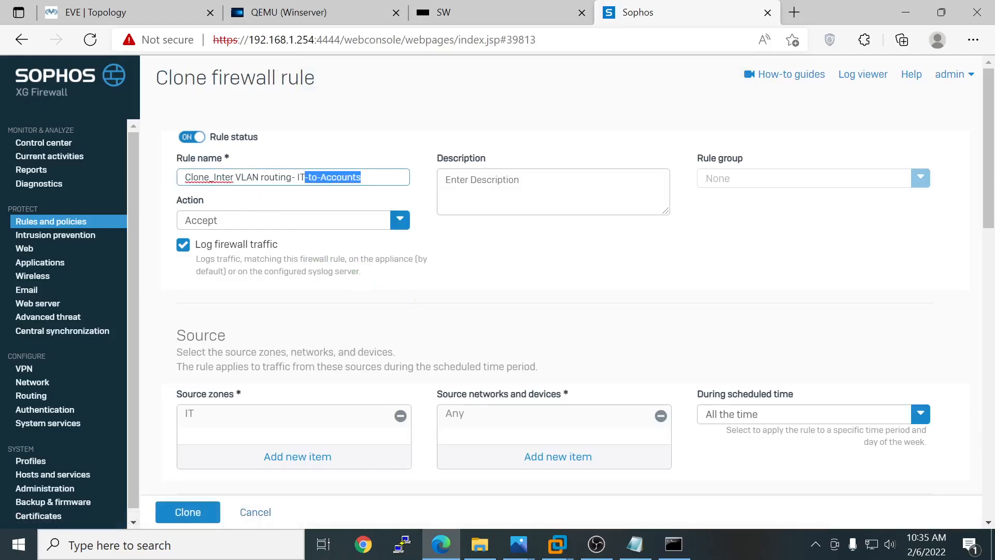
key(BackSpace)
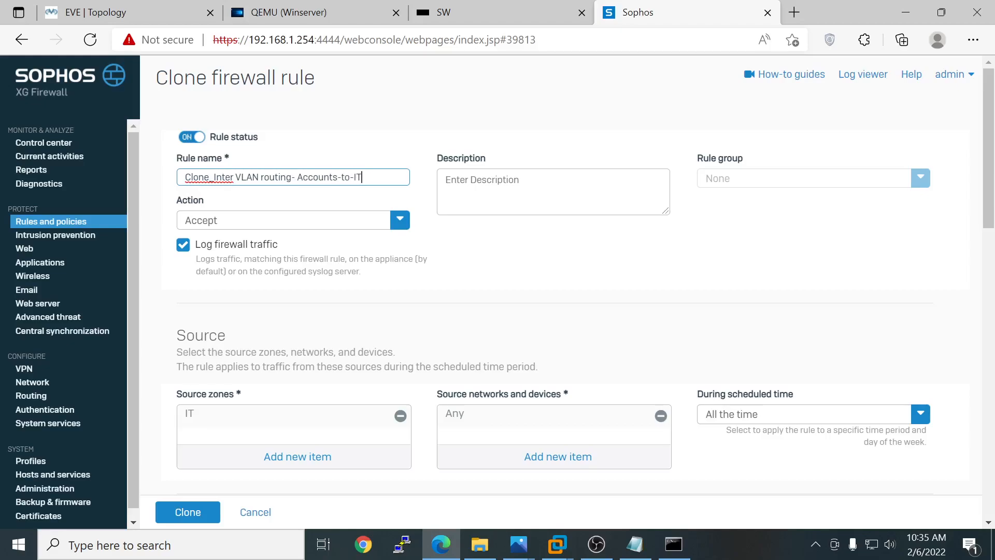
drag(212, 177, 138, 178)
key(BackSpace)
Step: Replace the cloned rule's source zone IT with Accounts
scroll(369, 284, down, 2)
click(400, 345)
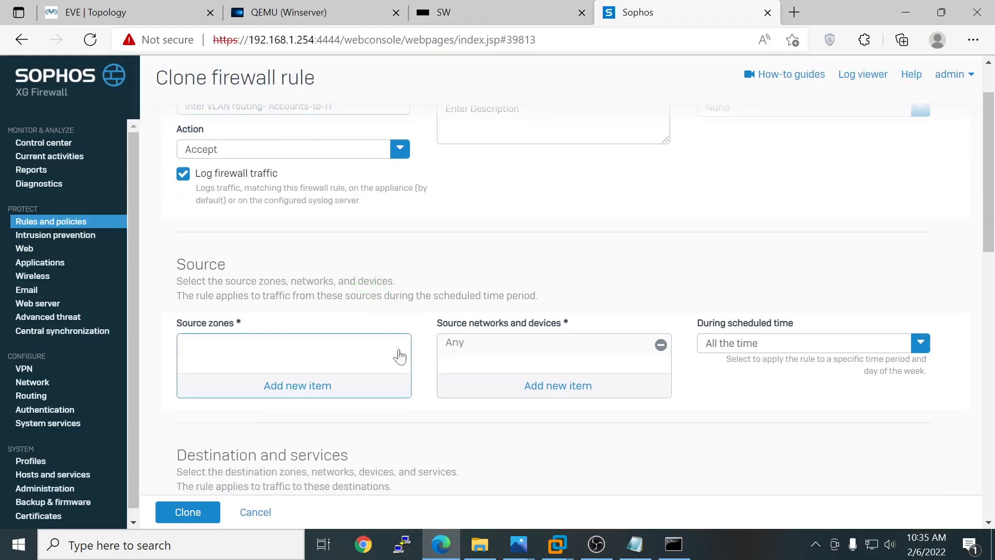
click(288, 366)
scroll(293, 399, down, 3)
click(225, 459)
click(247, 485)
Step: Replace the cloned rule's destination zone Accounts with IT and create the clone
scroll(345, 391, down, 3)
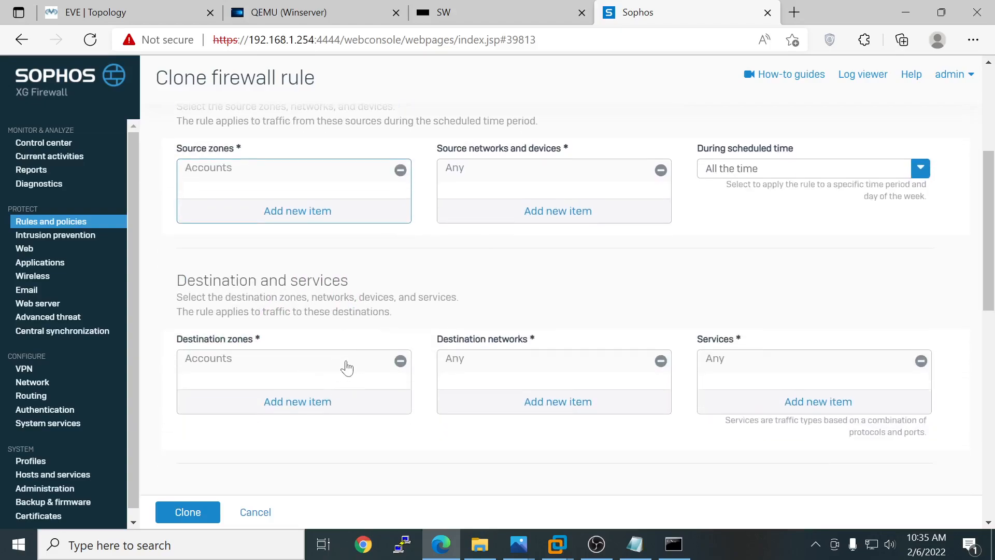
click(400, 361)
click(300, 404)
scroll(299, 415, down, 3)
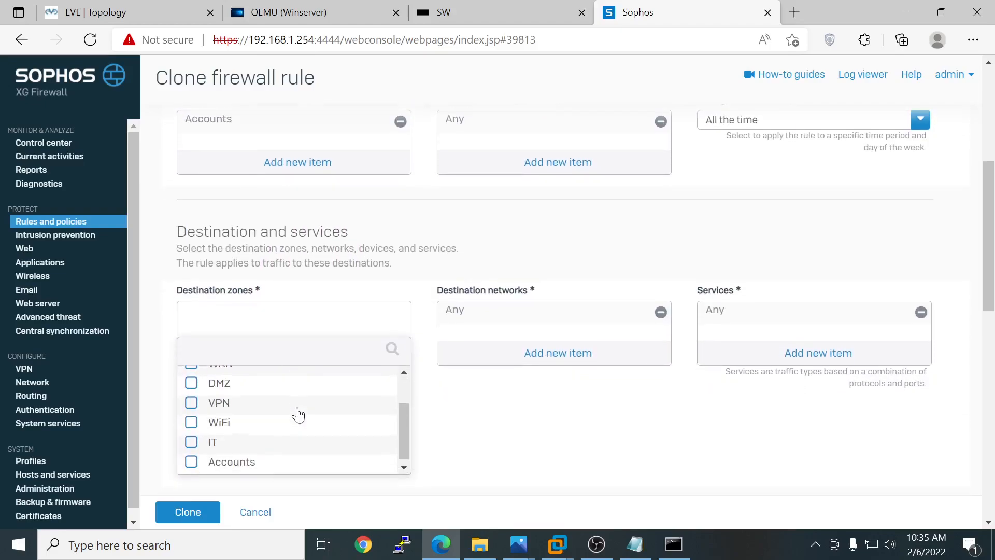
click(201, 443)
click(241, 485)
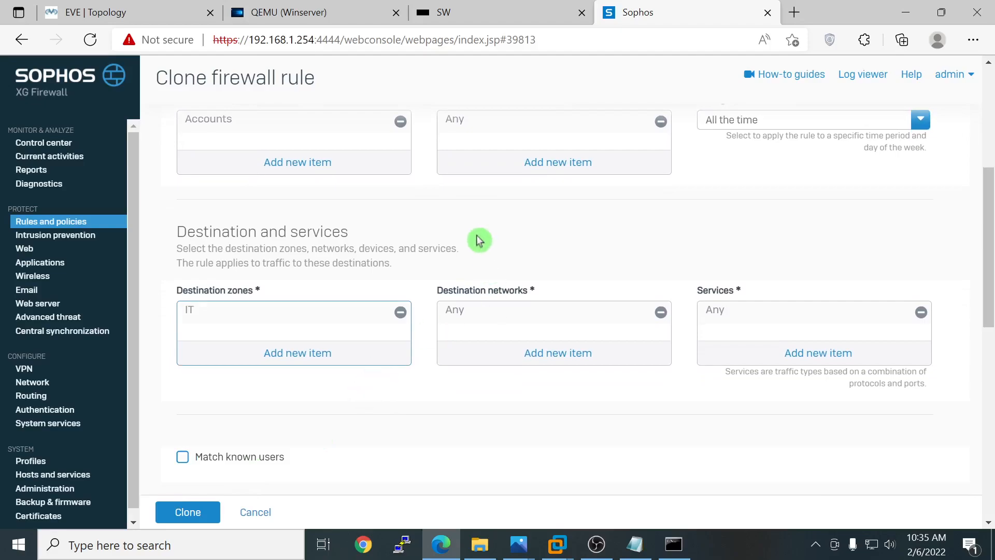
scroll(528, 242, up, 3)
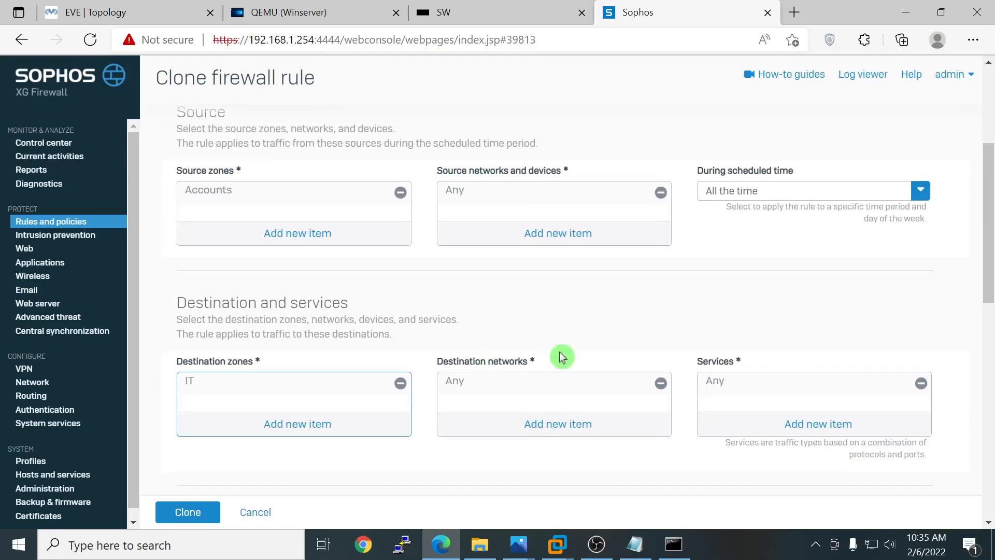
scroll(575, 362, down, 10)
click(193, 512)
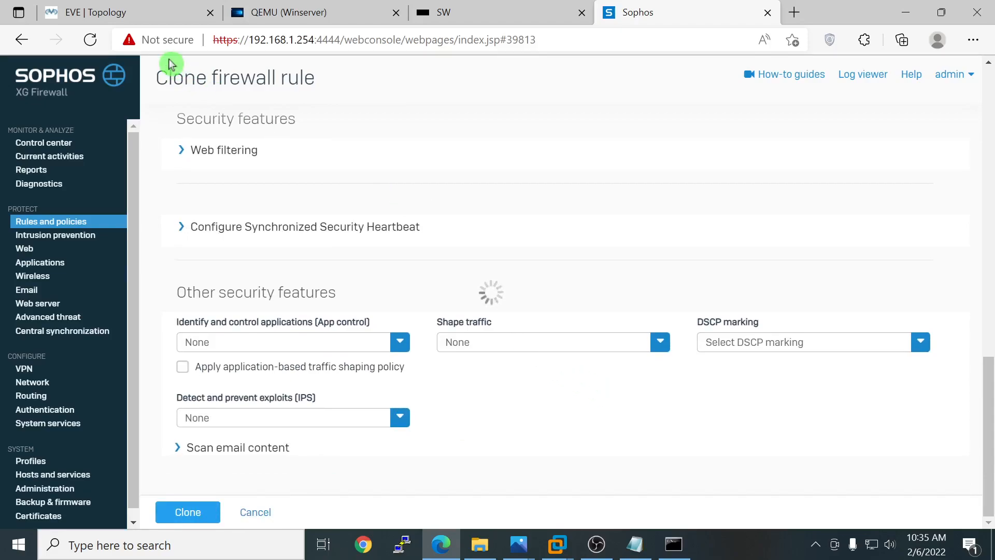
Step: Open a command prompt on the Winserver machine and display its IP configuration with ipconfig
click(146, 11)
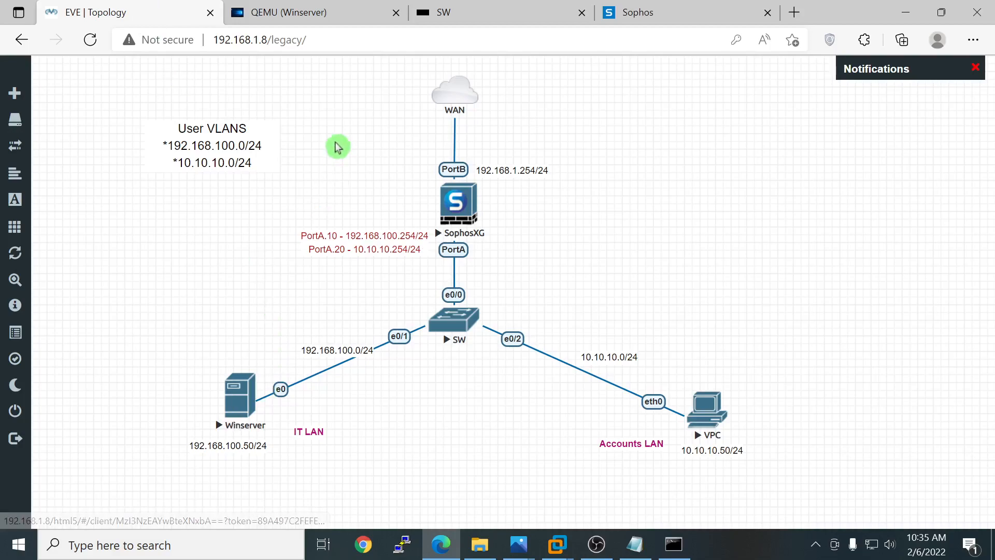
click(305, 19)
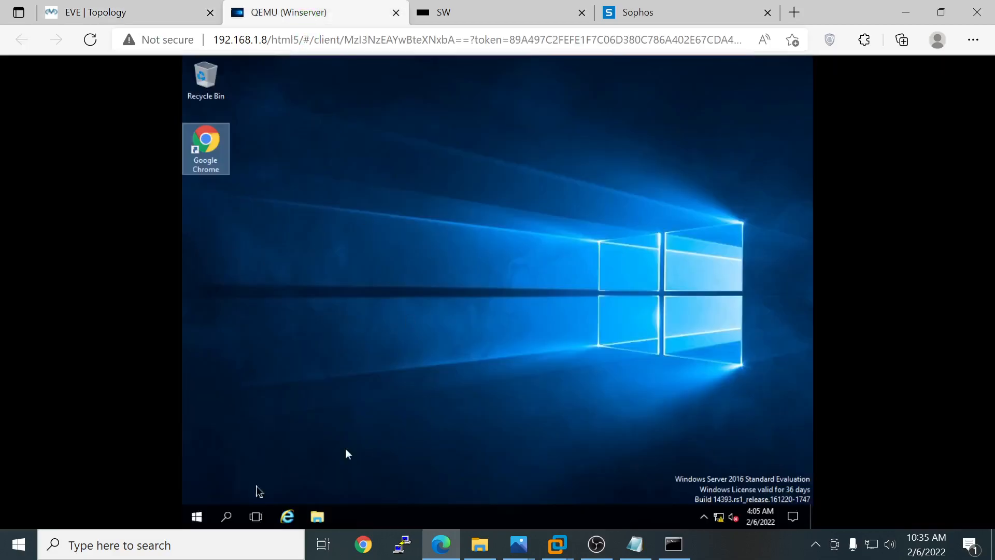
click(200, 516)
right_click(205, 515)
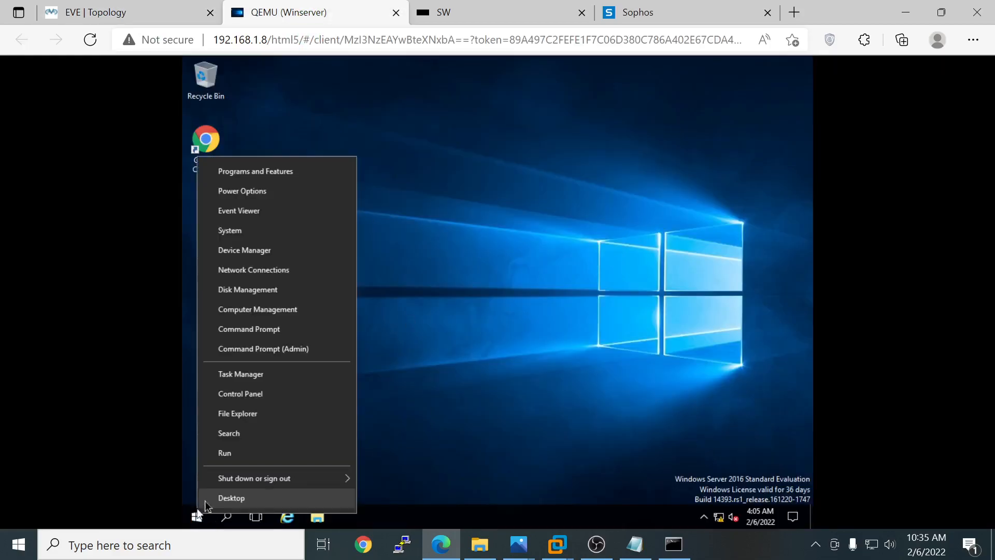
click(238, 454)
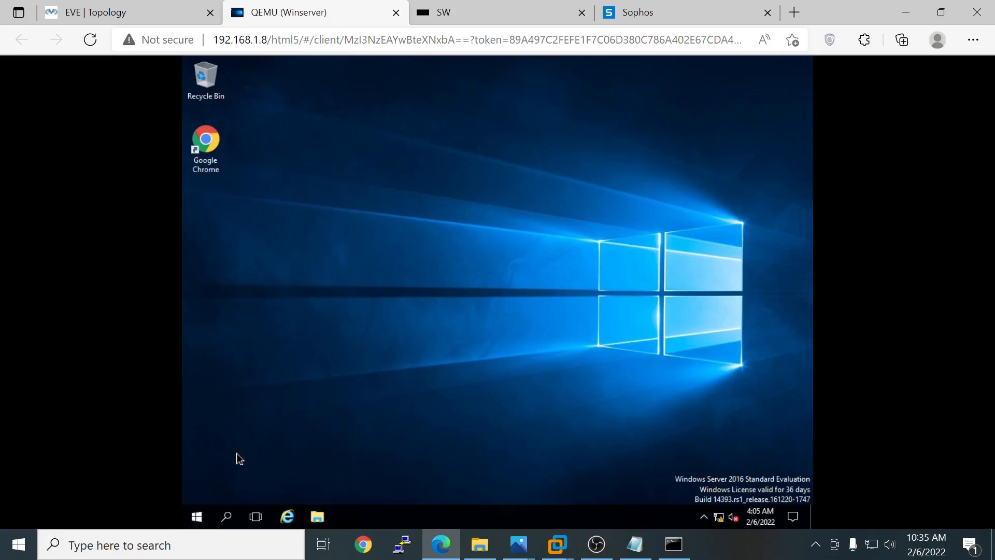
key(Return)
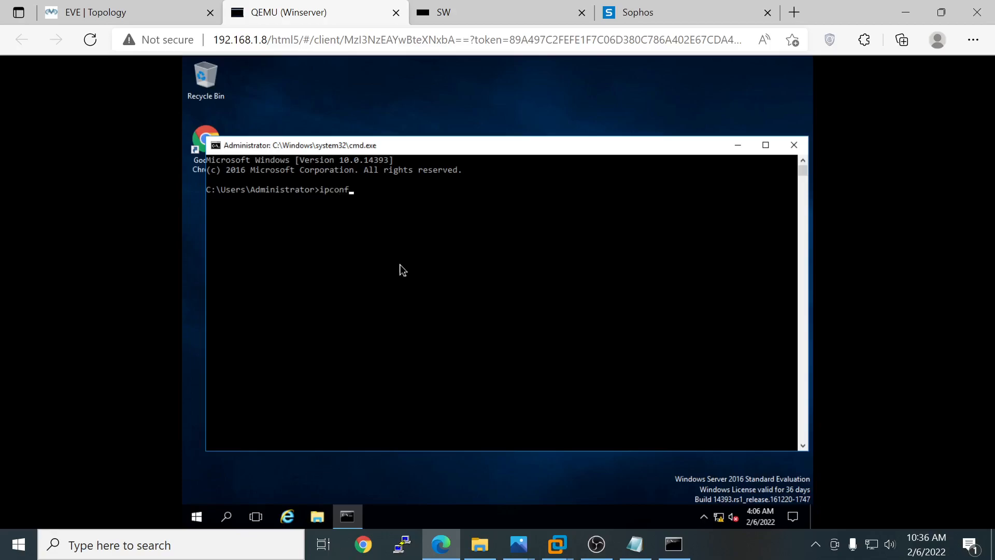
key(Return)
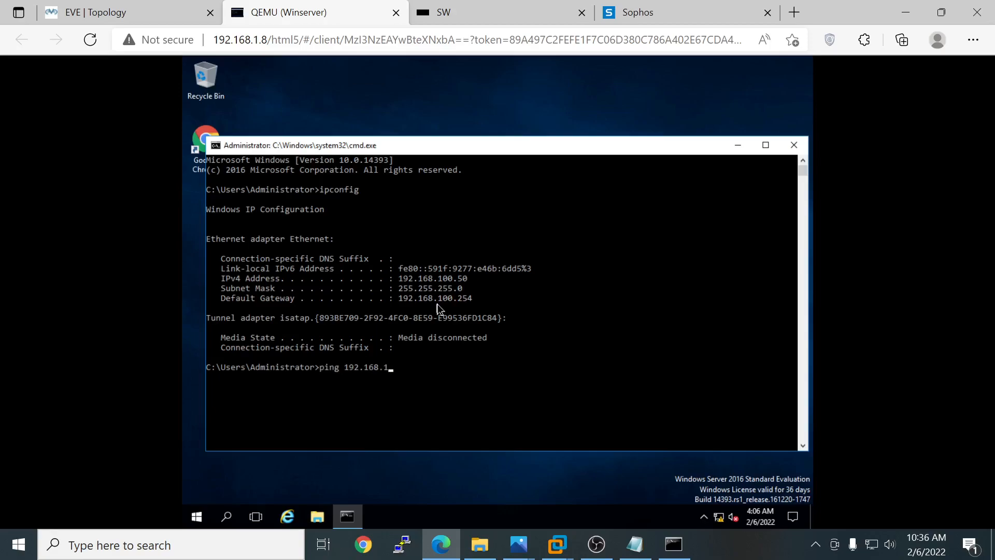
Step: Ping the gateway 192.168.100.254 from Winserver and start a continuous ping to the VPC at 10.10.10.50
text(4)
key(Return)
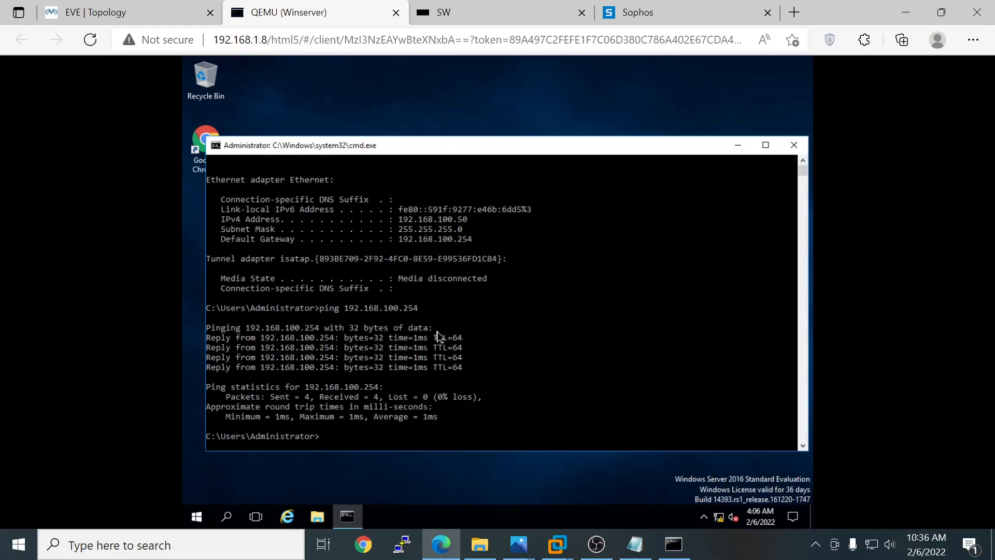
click(139, 14)
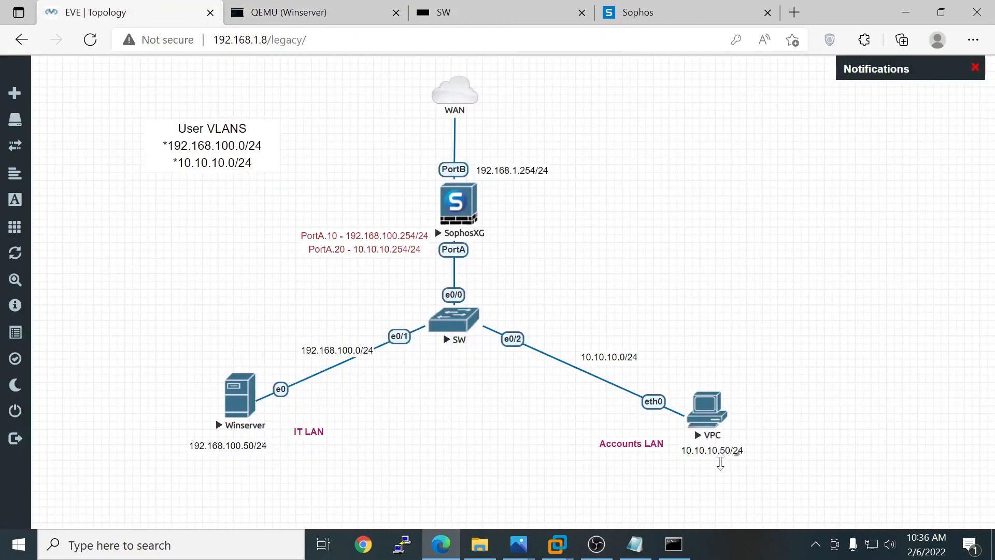
click(333, 12)
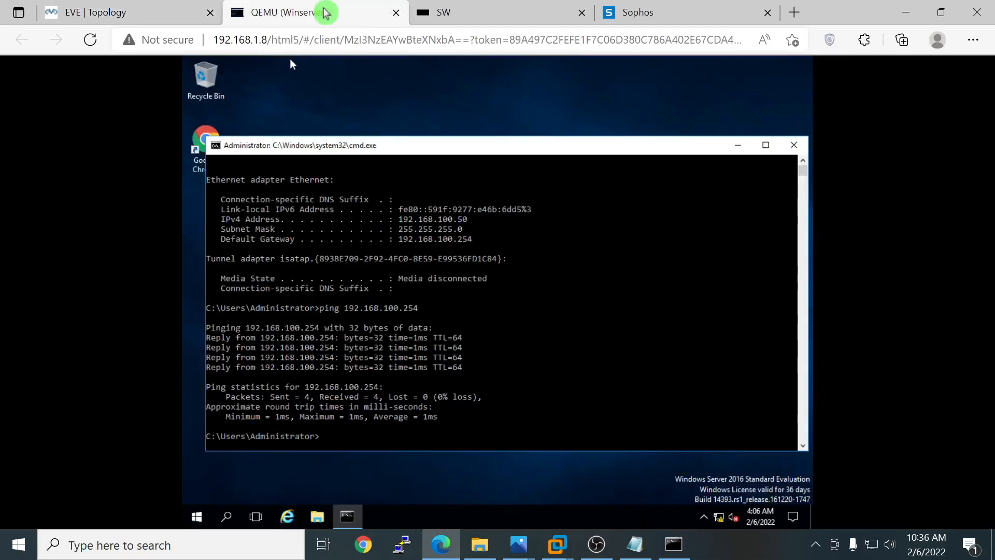
text(piuing)
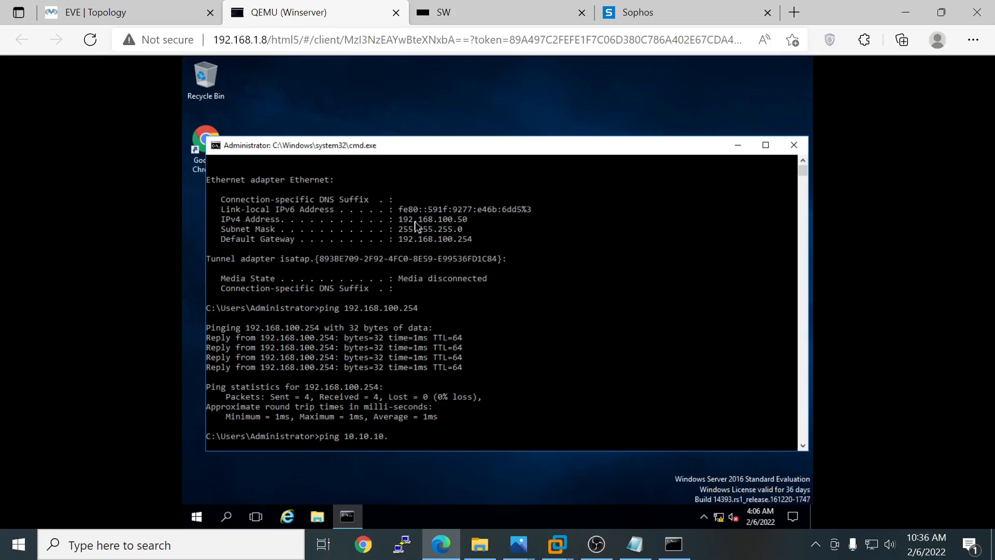
key(Return)
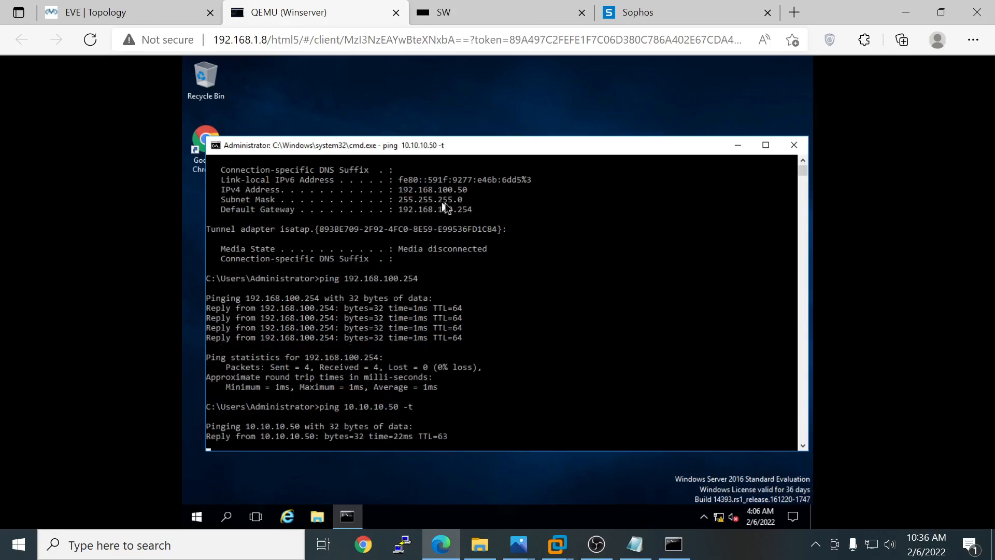
scroll(471, 249, down, 4)
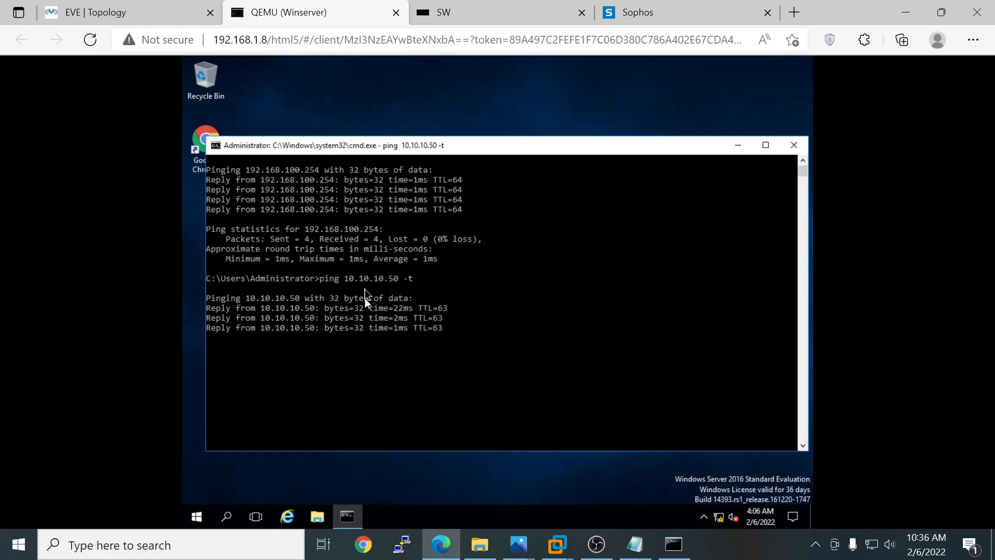
Step: Open the VPC console from the EVE topology and display the ping command's help
click(134, 18)
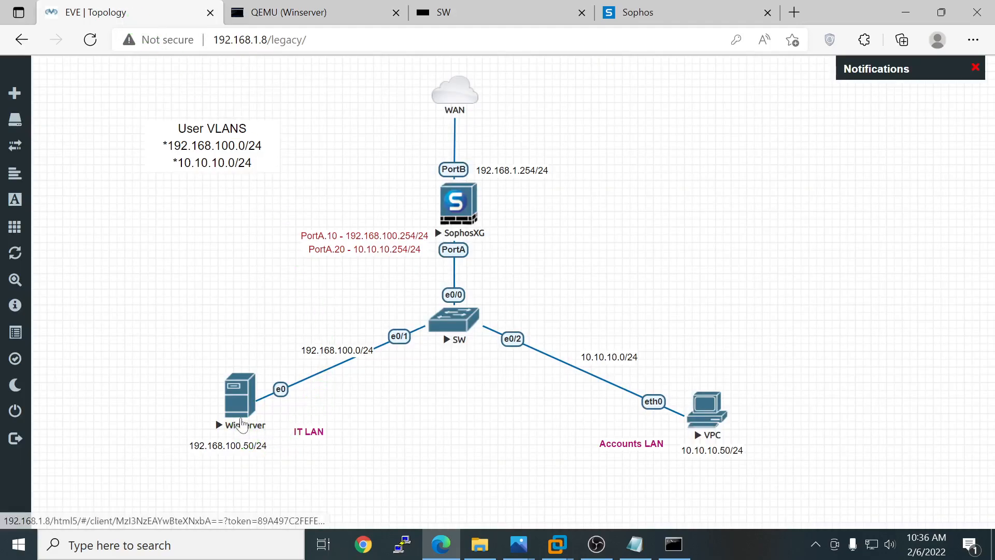
click(710, 407)
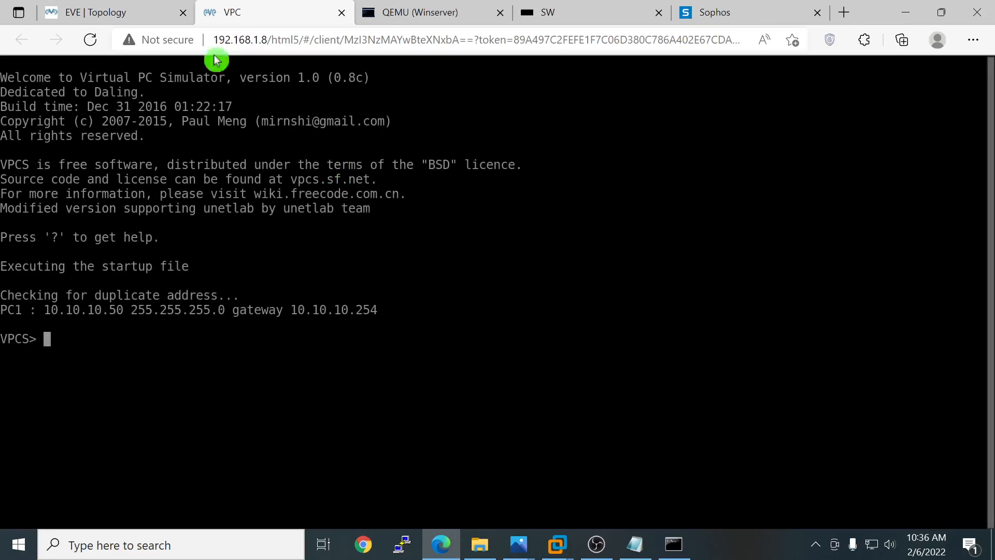
text(ping ?)
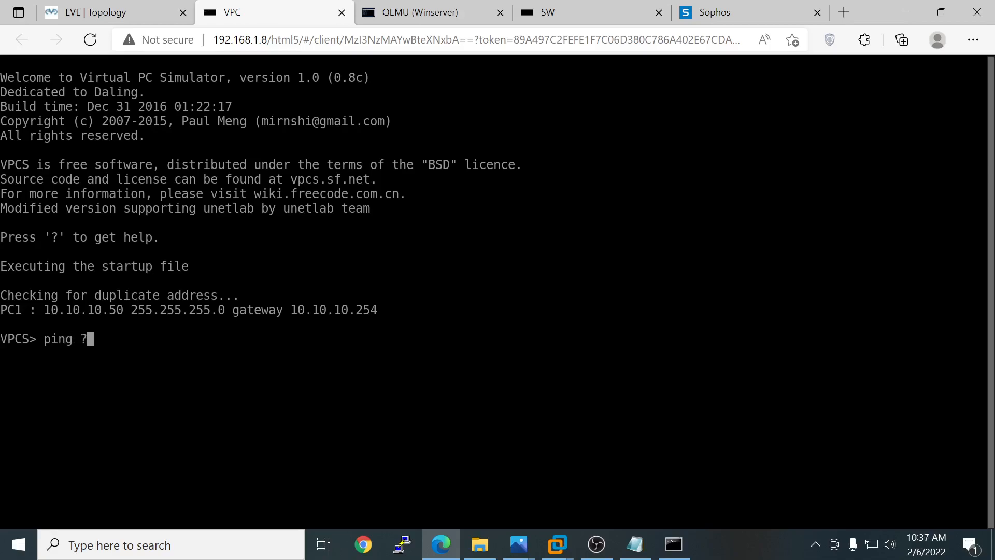
key(Return)
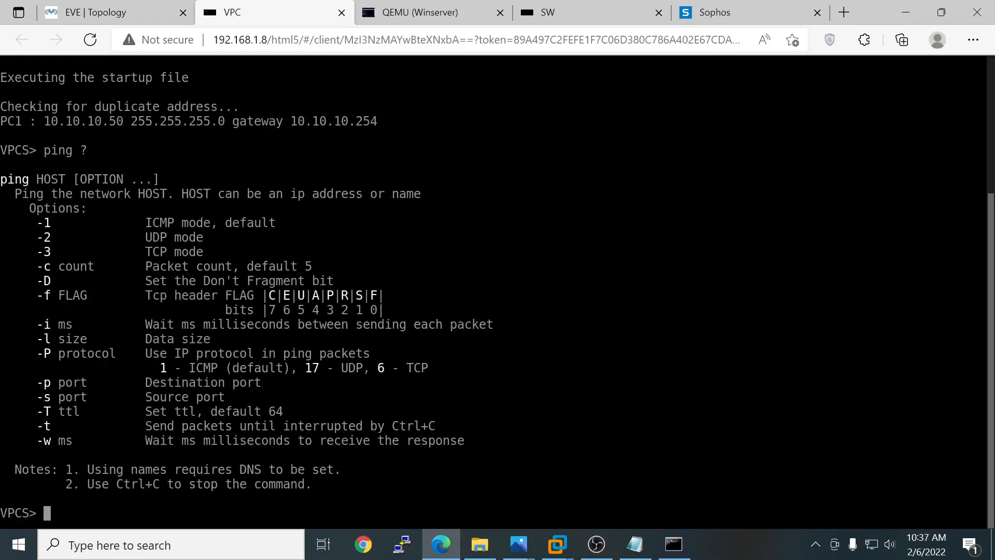
Step: Ping Winserver at 192.168.100.50 from the VPC console and interrupt the ping
text(ping)
click(74, 4)
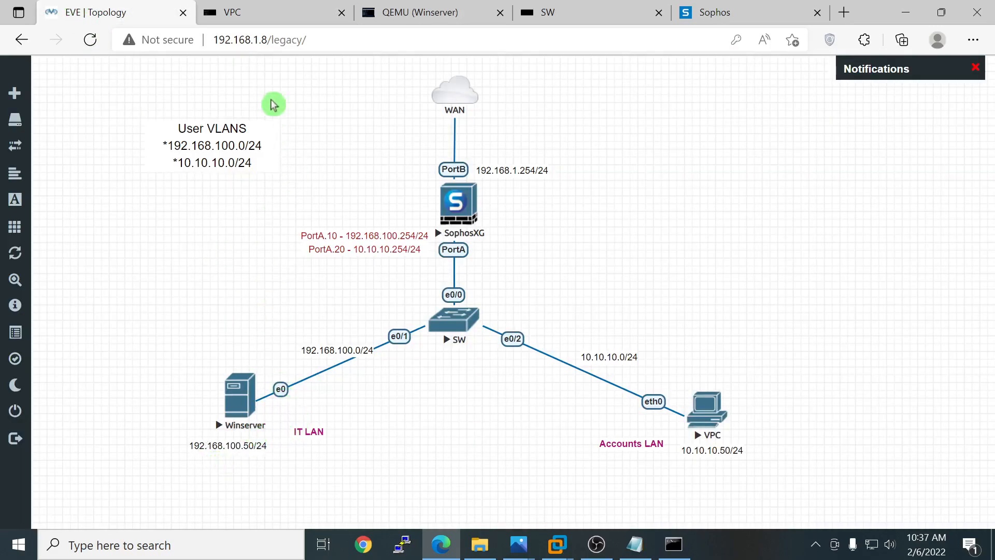
click(251, 14)
text(192.168)
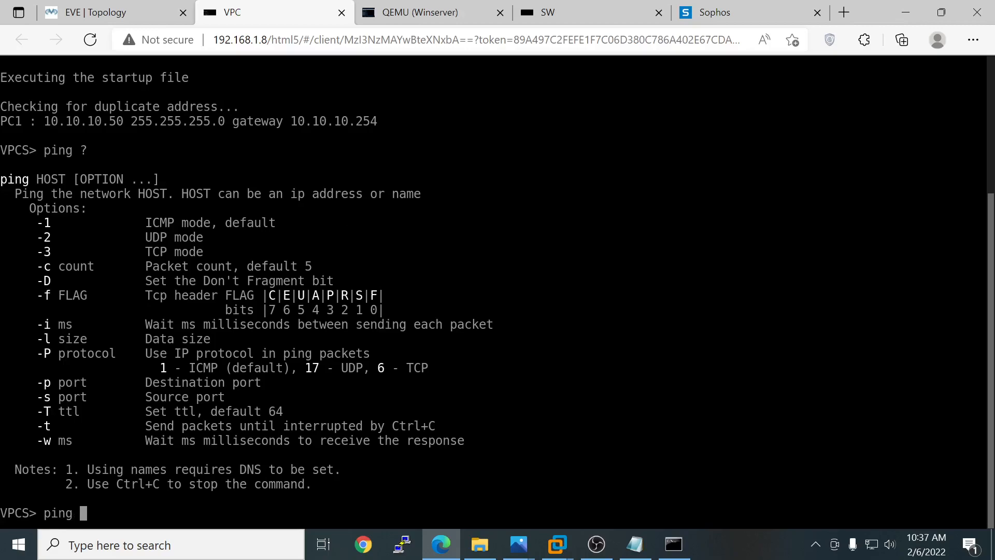
text(.100.50)
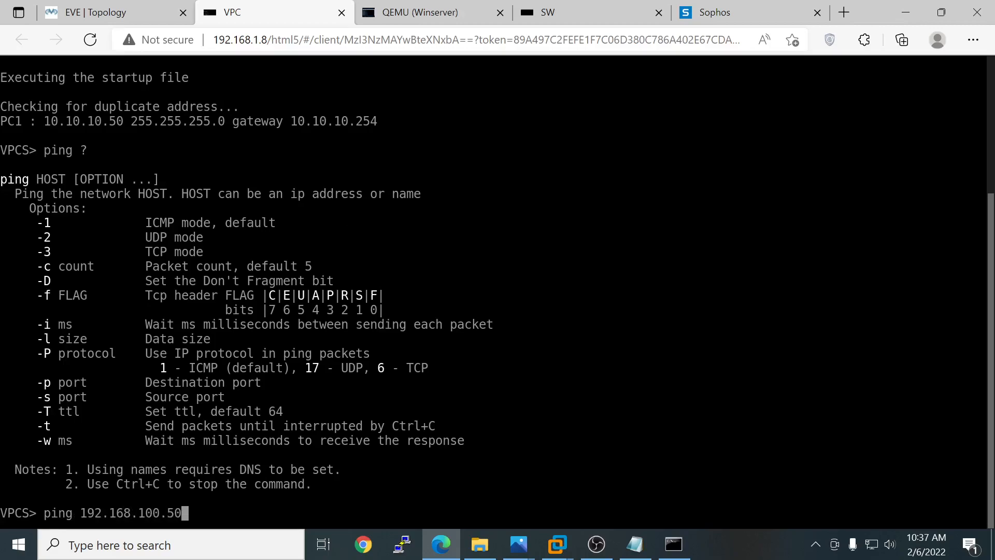
key(Return)
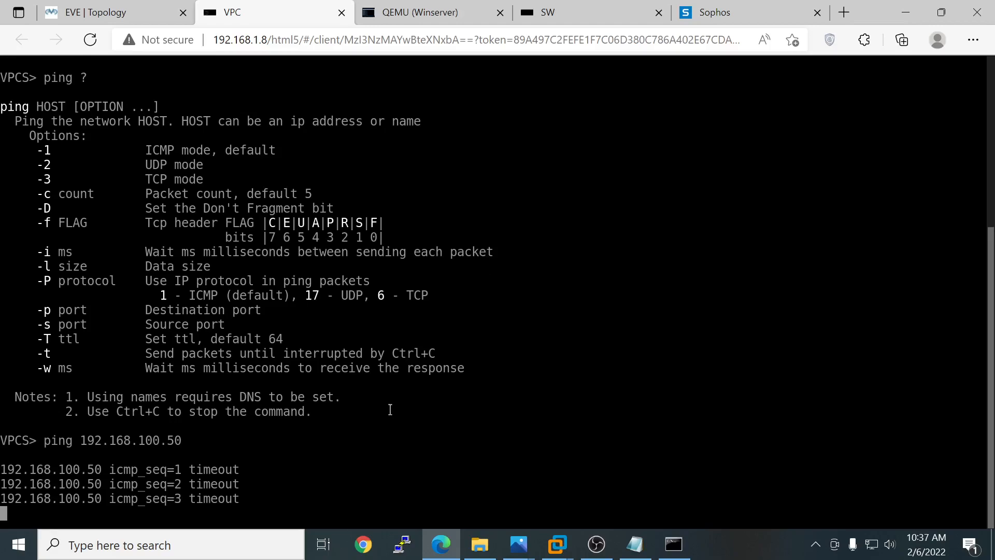
key(ctrl+c)
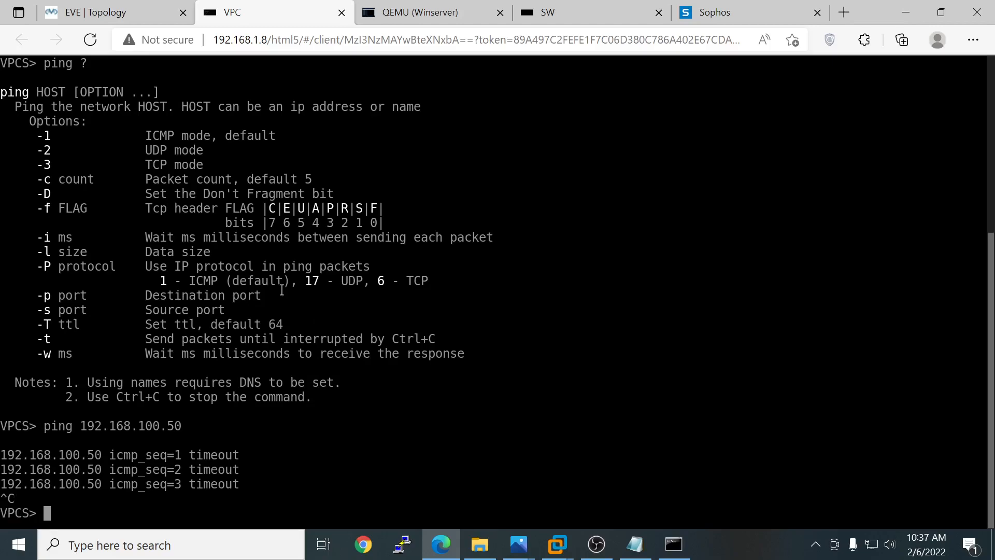
Step: Ping the Accounts VLAN gateway 10.10.10.254 from the VPC console
text(ping 10.10.10.)
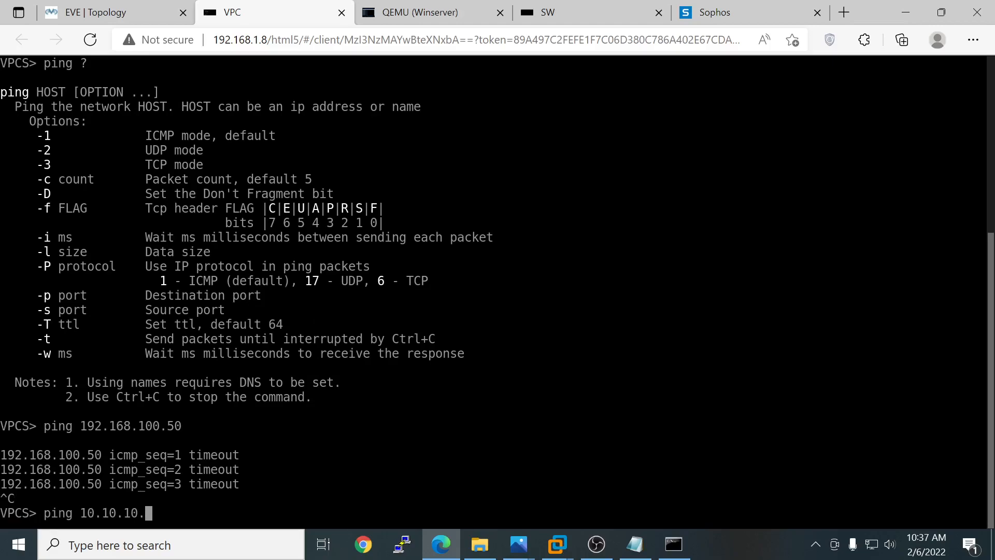
text(254)
key(Return)
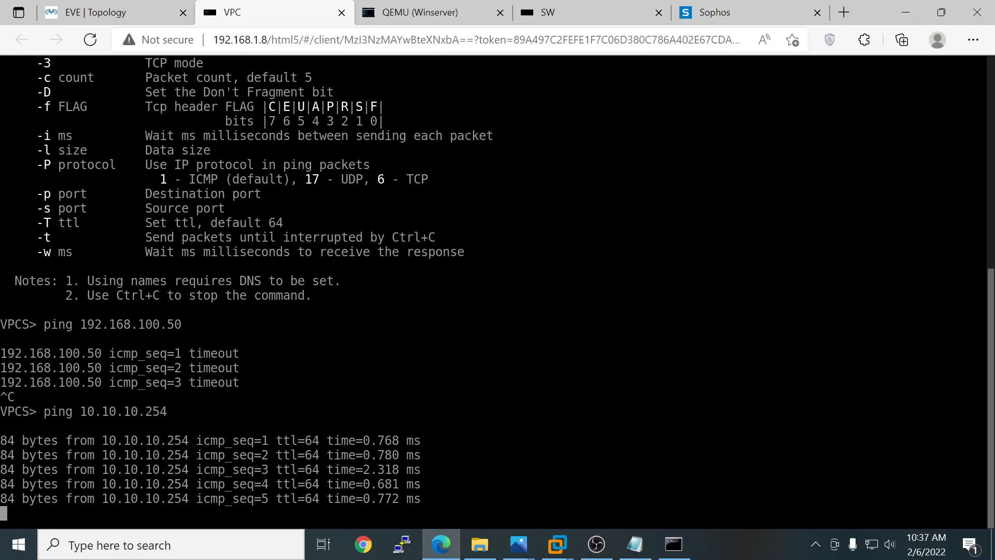
key(ctrl+c)
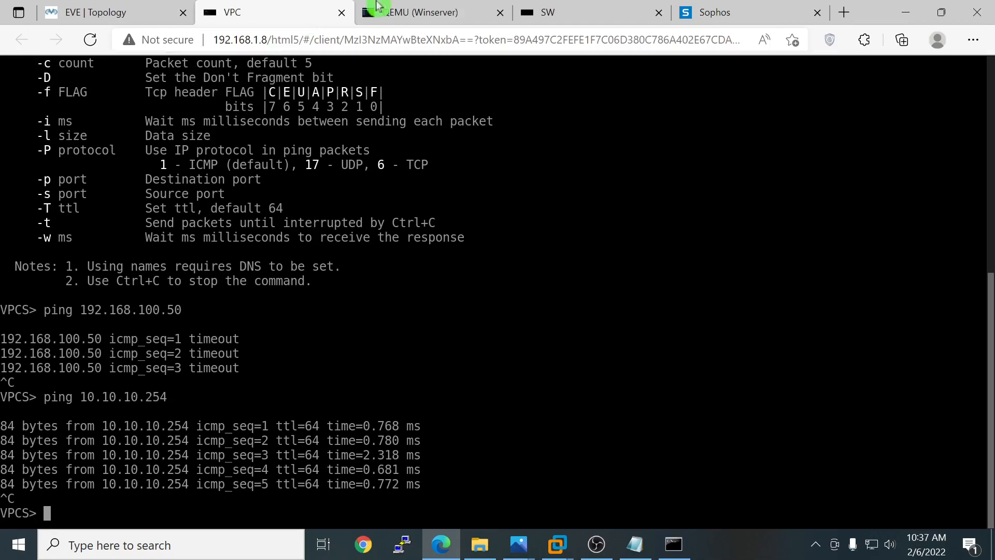
Step: Stop the continuous ping on Winserver and open Windows Firewall in its Control Panel
click(444, 12)
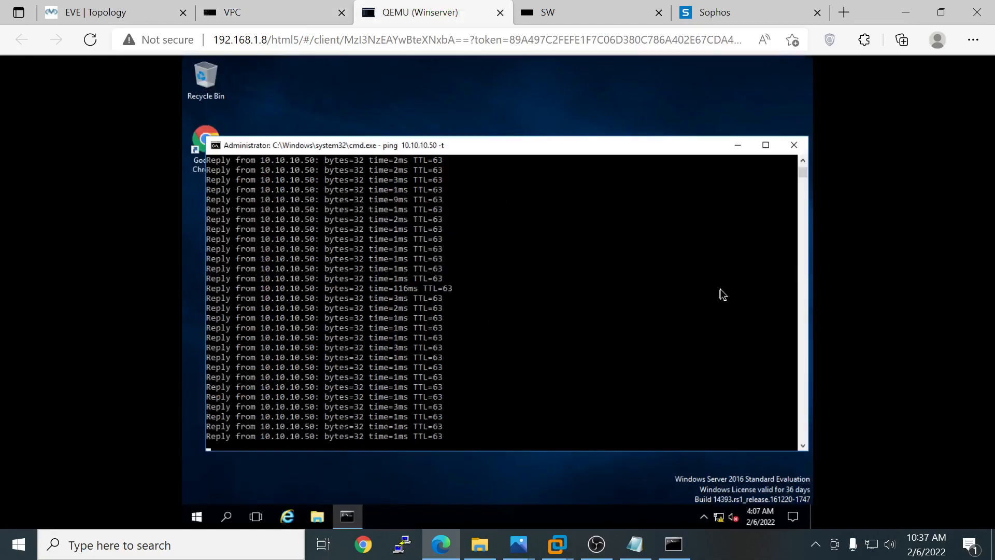
key(ctrl+c)
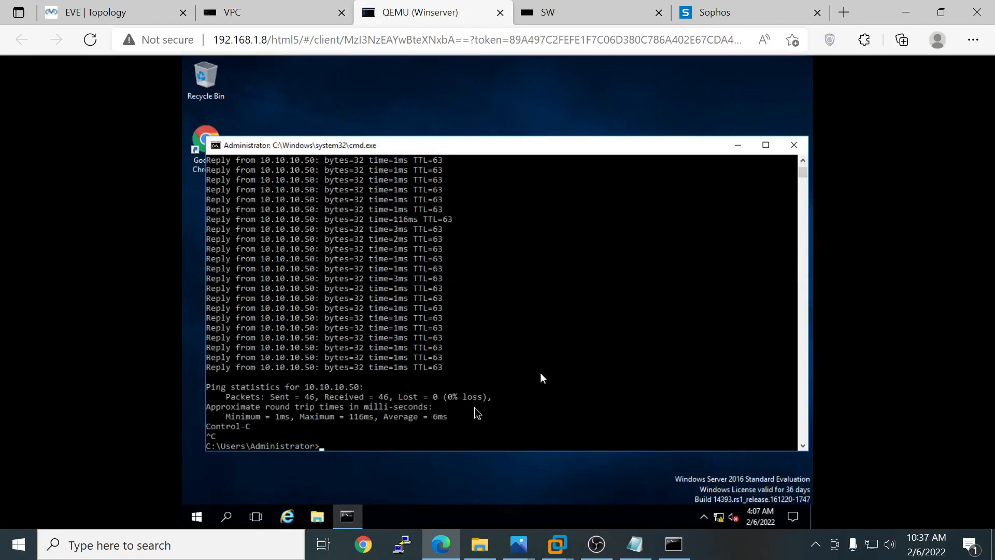
right_click(205, 514)
click(255, 394)
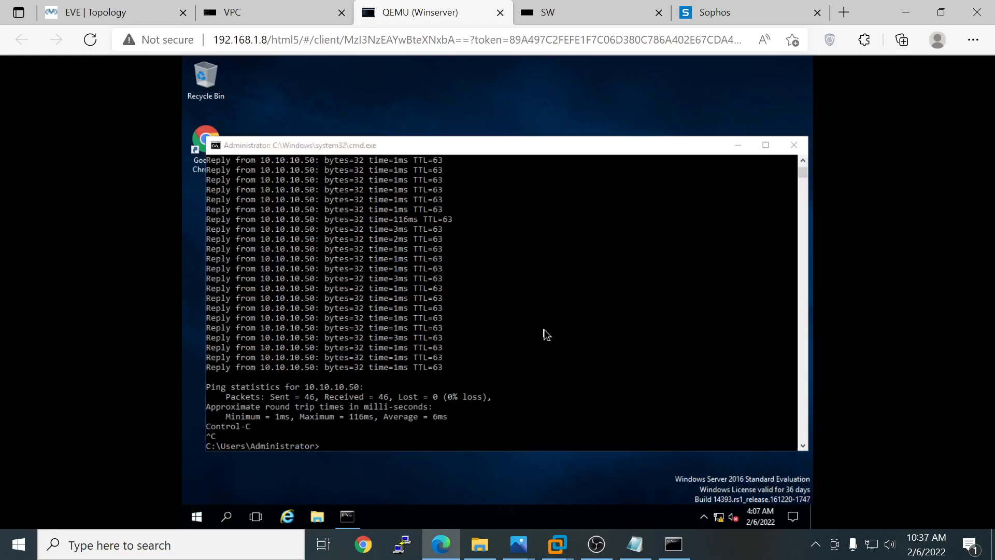
scroll(570, 362, down, 3)
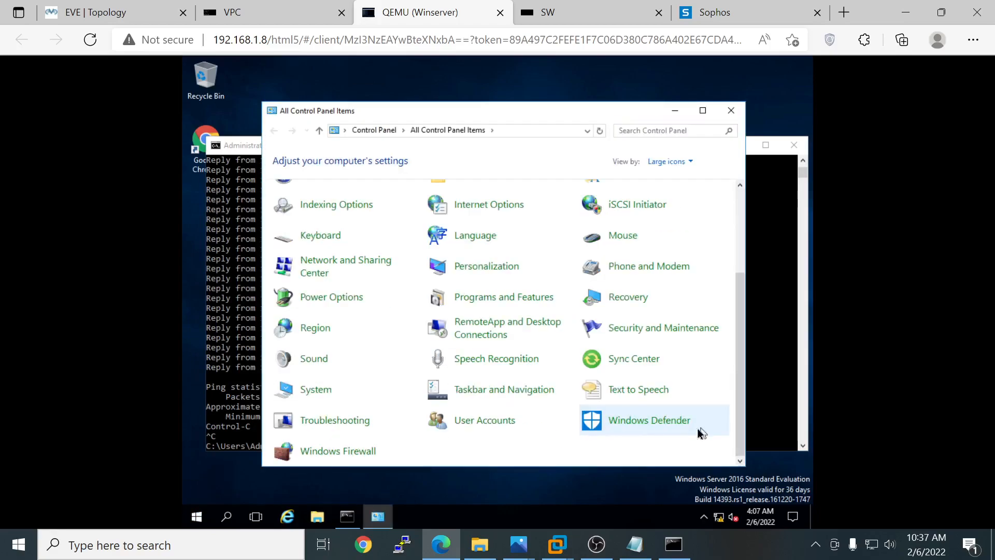
click(341, 452)
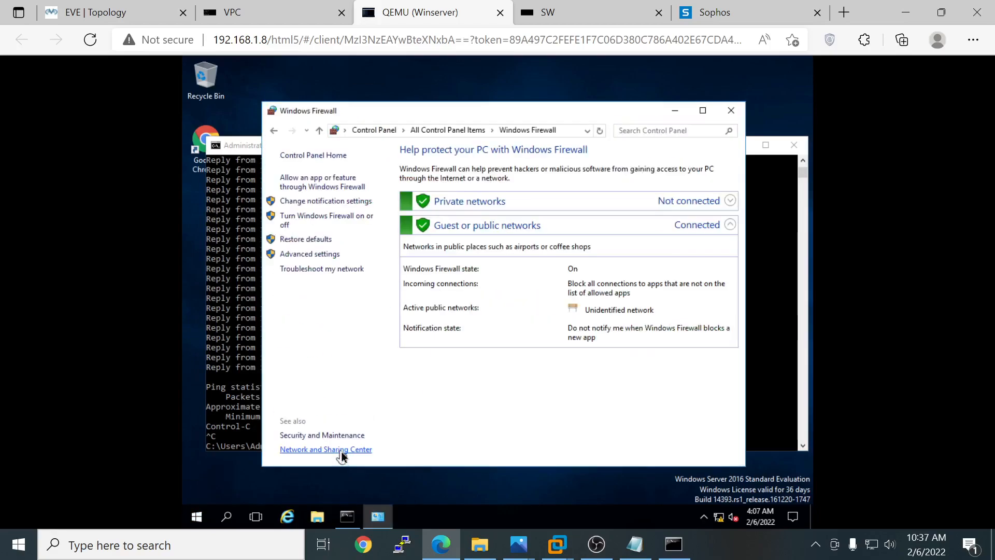
Step: Turn off Windows Firewall on Winserver for both private and public networks
click(322, 220)
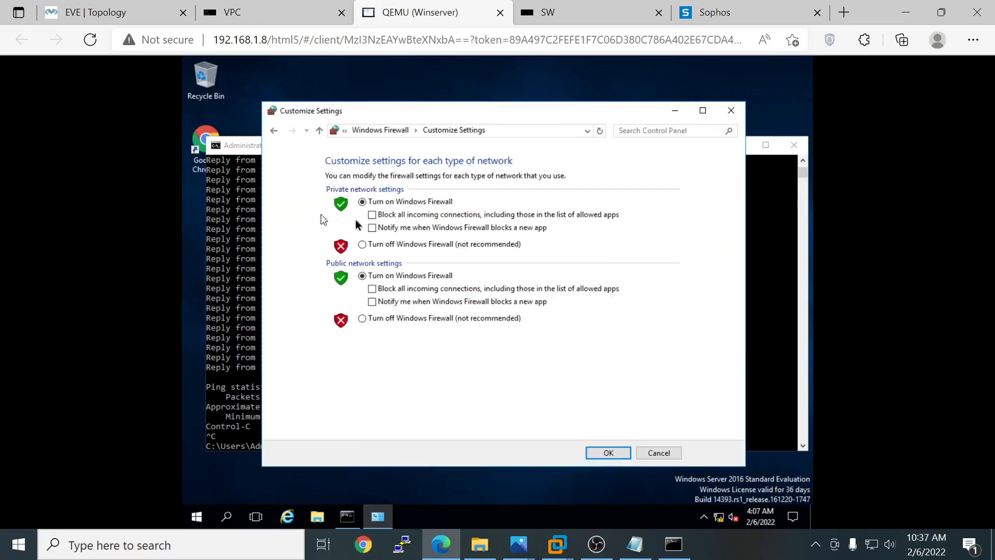
click(362, 245)
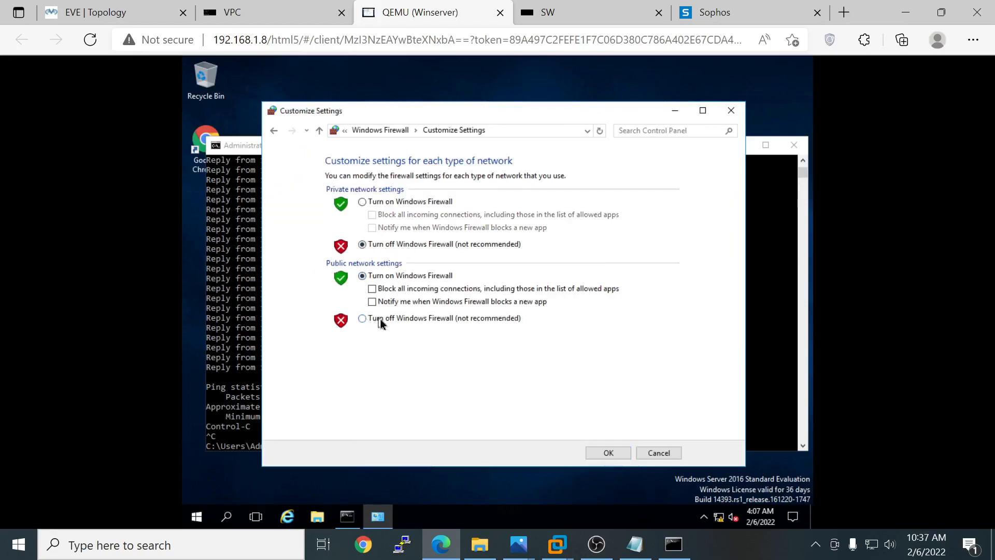
click(361, 318)
click(601, 452)
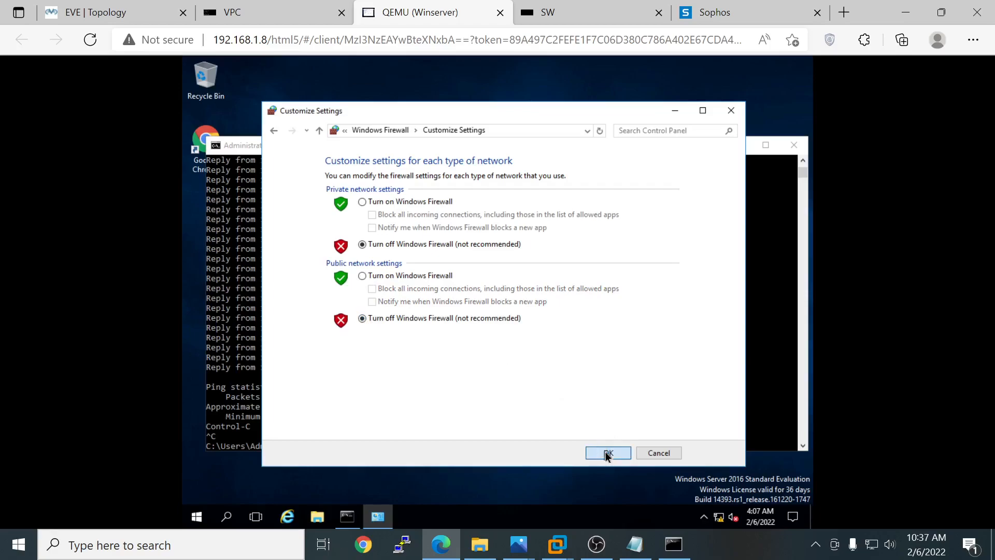
Step: Repeat the ping to Winserver at 192.168.100.50 from the VPC console
click(273, 17)
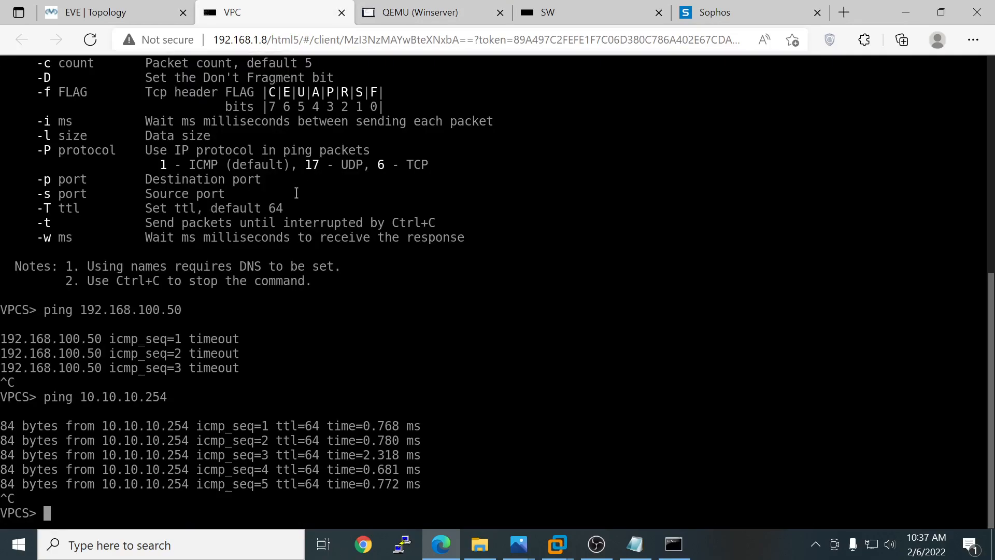
key(Up)
key(Up)
key(Return)
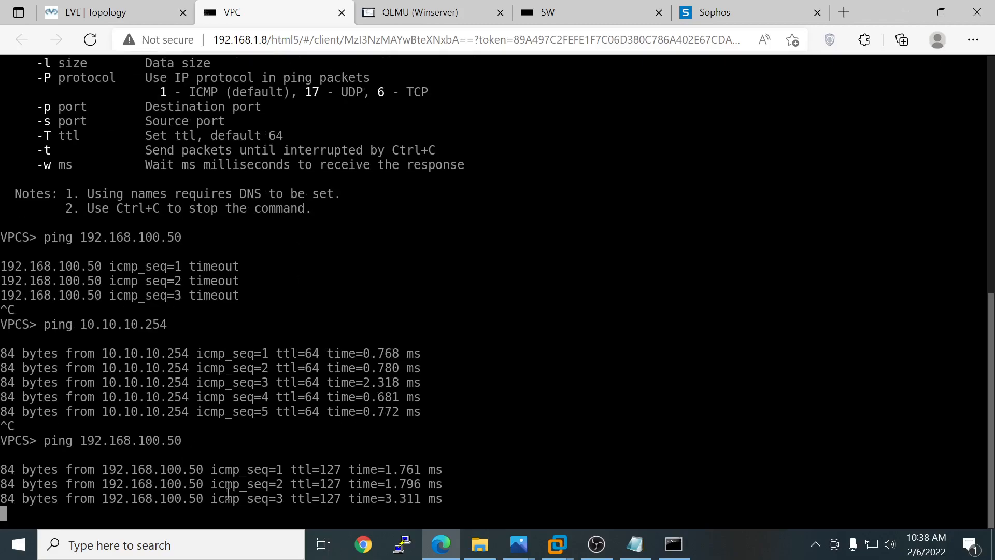
Step: Trace the route from Winserver's command prompt to the VPC with tracert -d 10.10.10.50
click(94, 13)
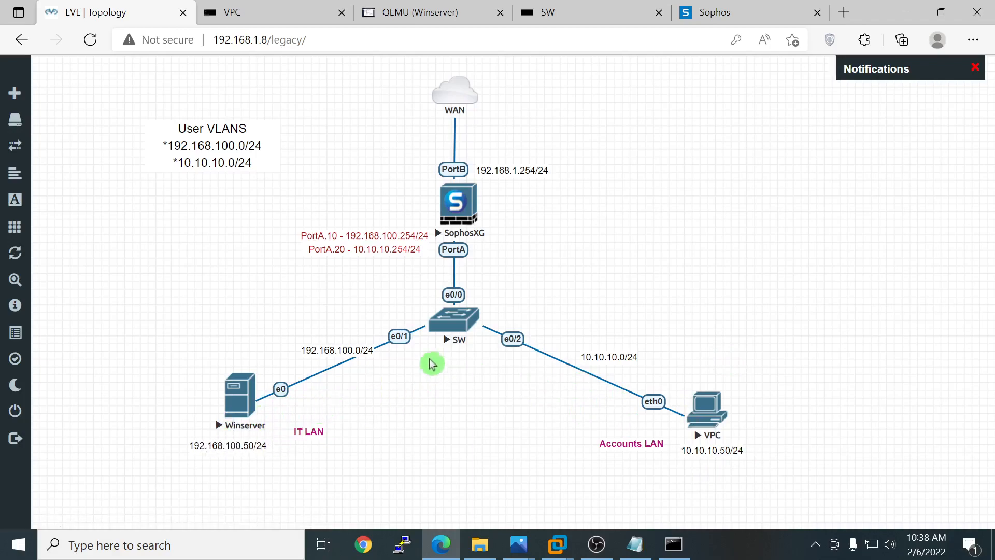
click(277, 21)
click(446, 12)
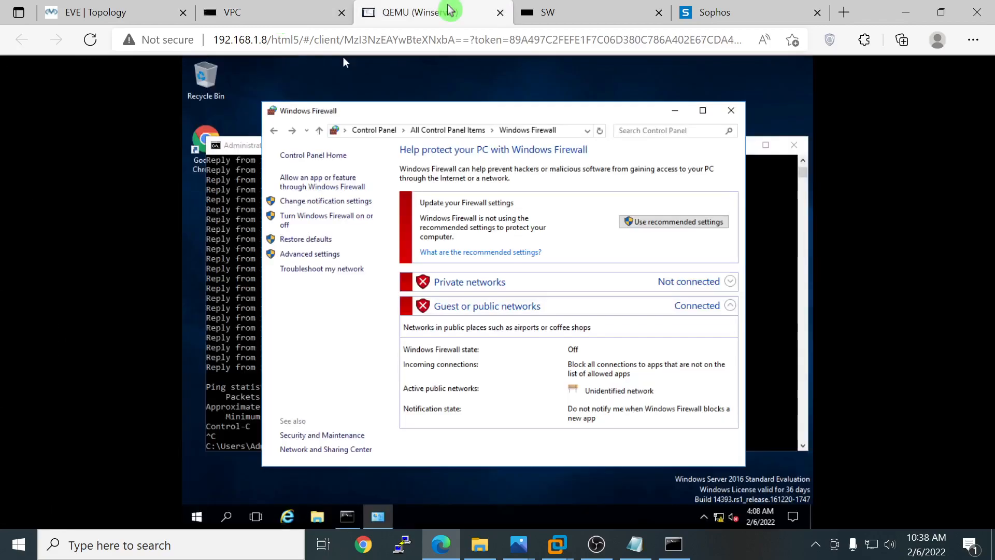
click(675, 110)
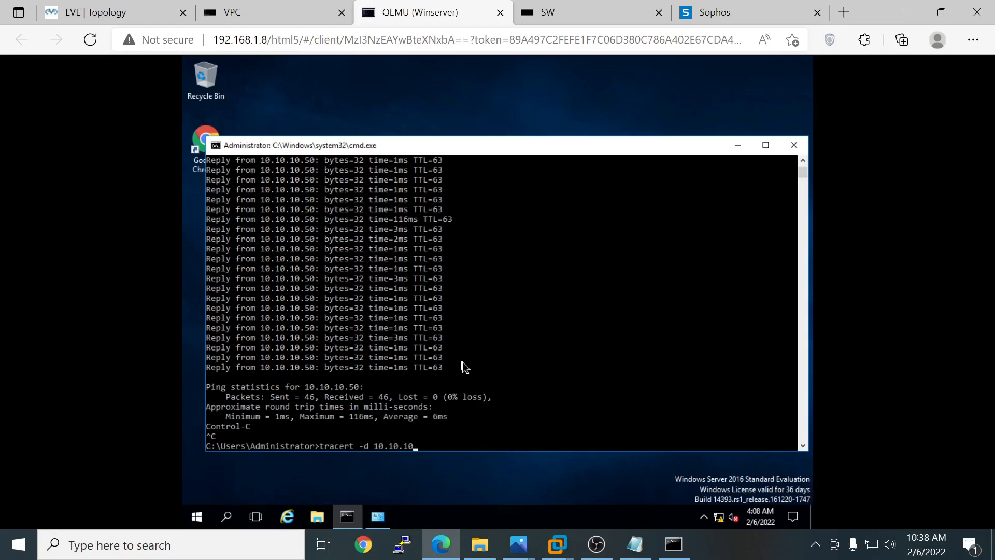
key(Return)
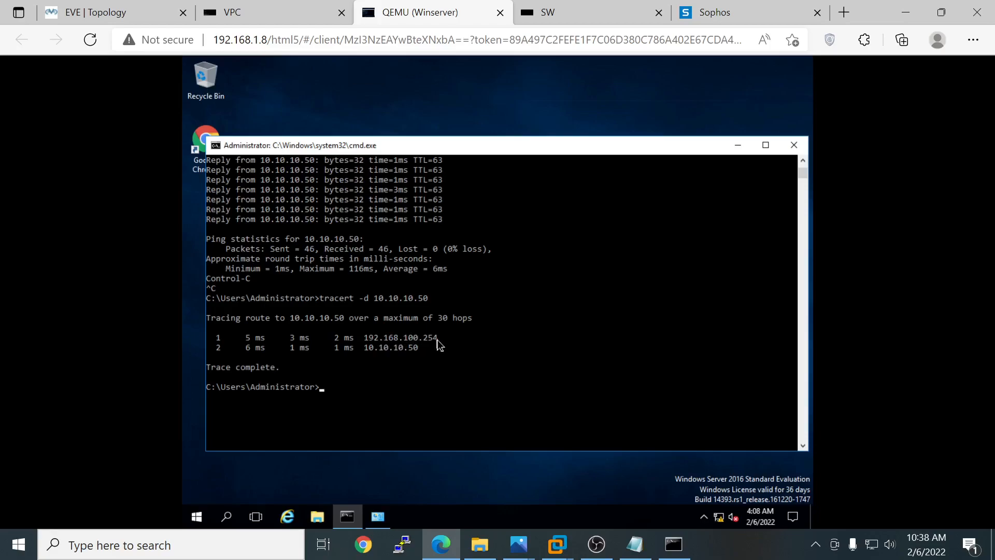
Step: Open the Sophos network interfaces and expand PortA to review its VLAN interfaces
click(699, 12)
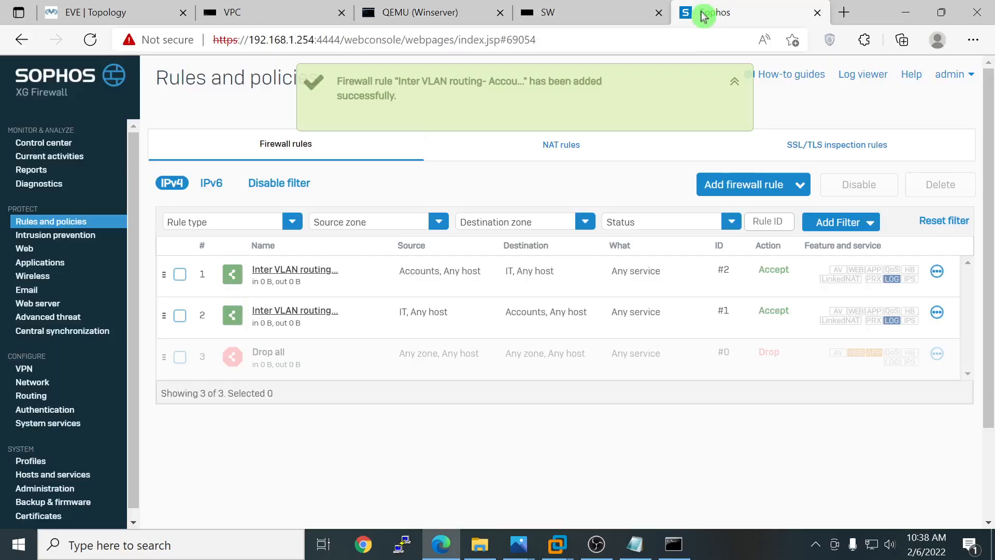
click(35, 382)
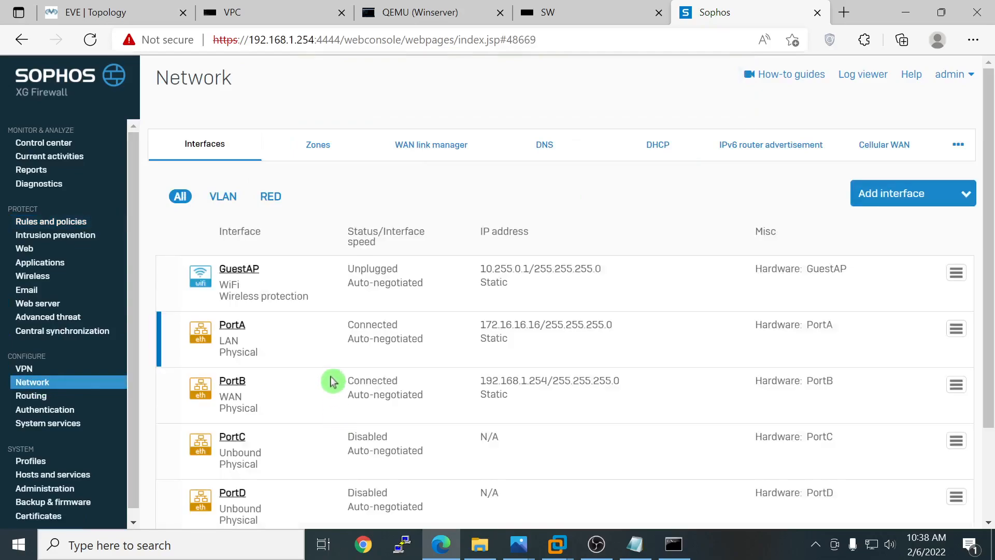
scroll(333, 379, down, 2)
click(178, 261)
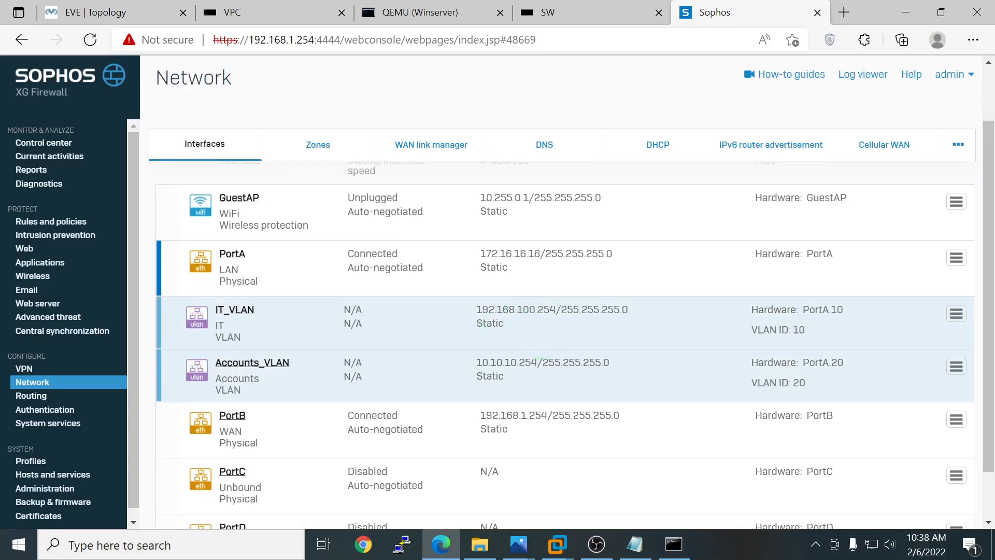
Step: Create a new Sophos firewall rule named "IT_and_Accounts Internet Access" with firewall traffic logging enabled
click(127, 15)
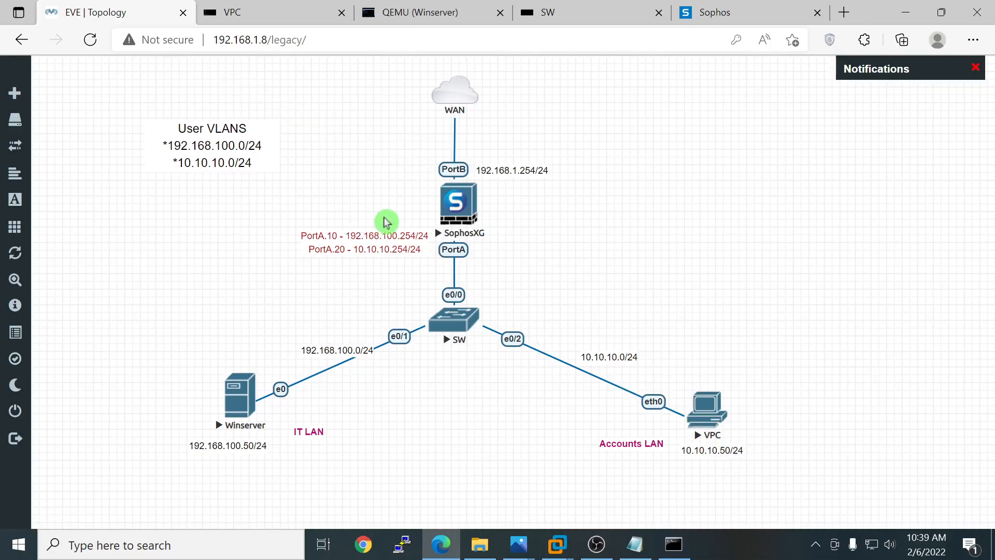
click(724, 15)
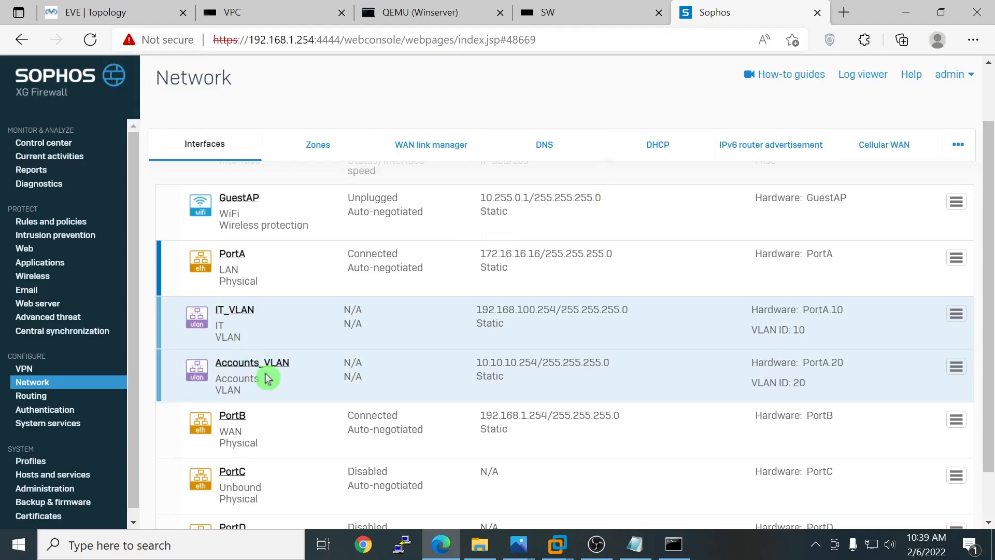
click(37, 222)
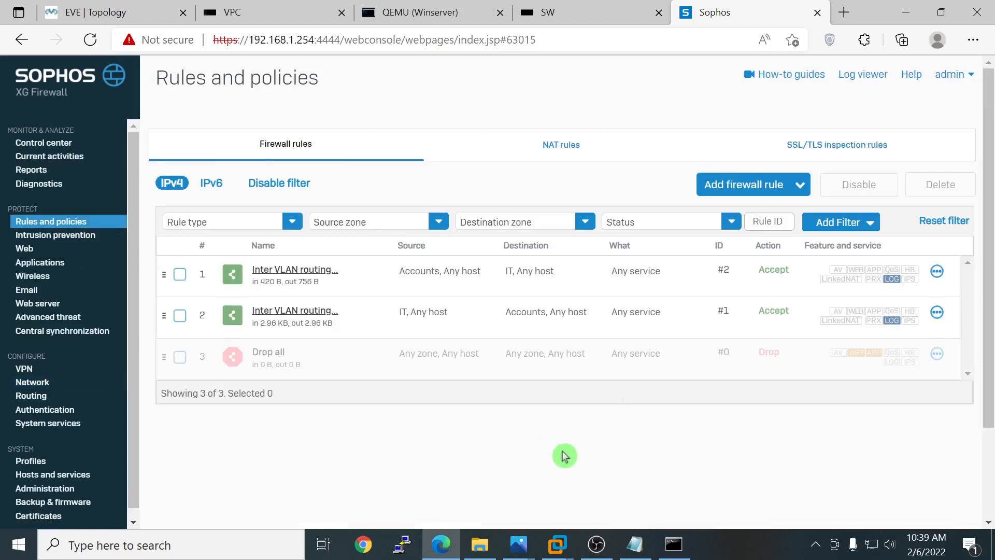
click(760, 187)
click(687, 232)
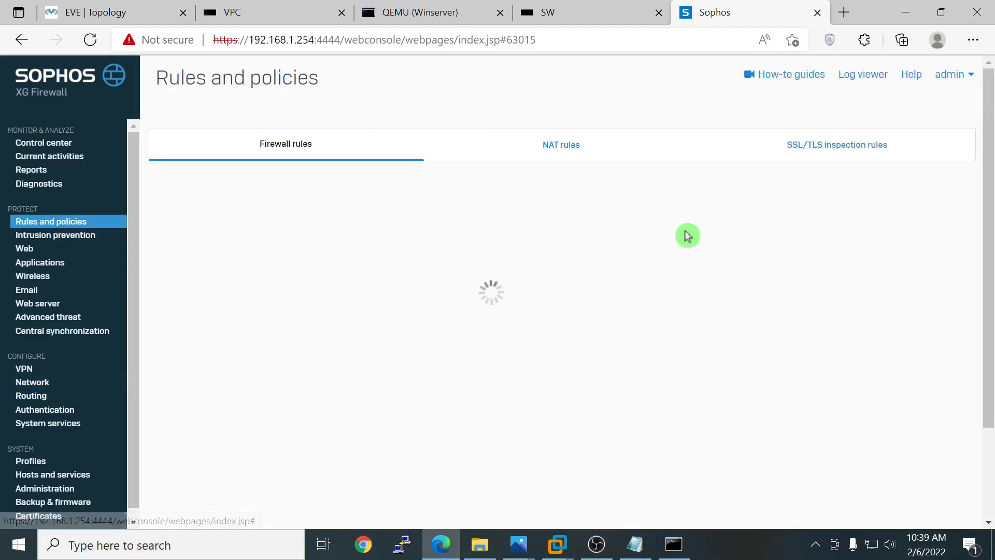
click(311, 176)
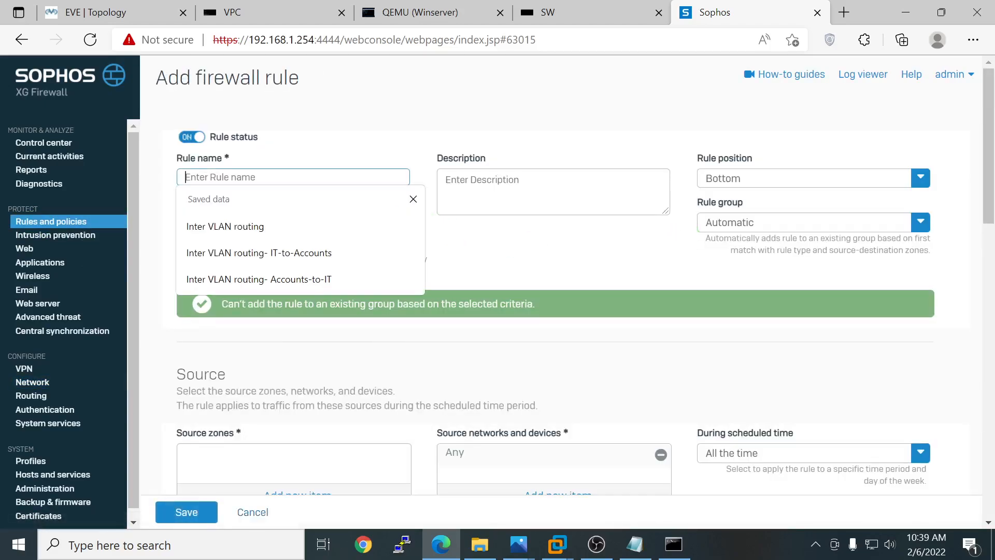
text(IT_and_Accounts Internet Access)
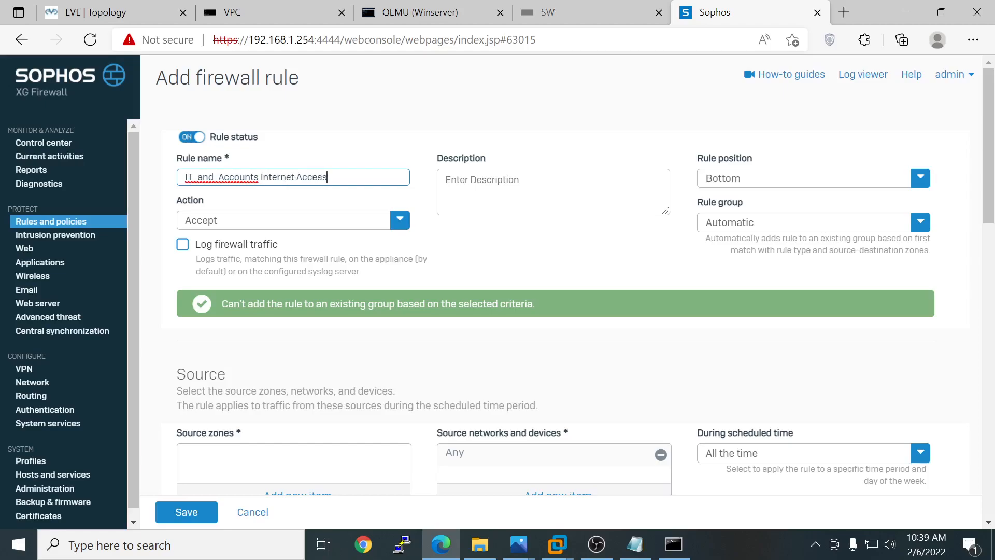
click(188, 242)
Step: Add IT and Accounts as the source zones of the internet access rule
scroll(450, 300, down, 3)
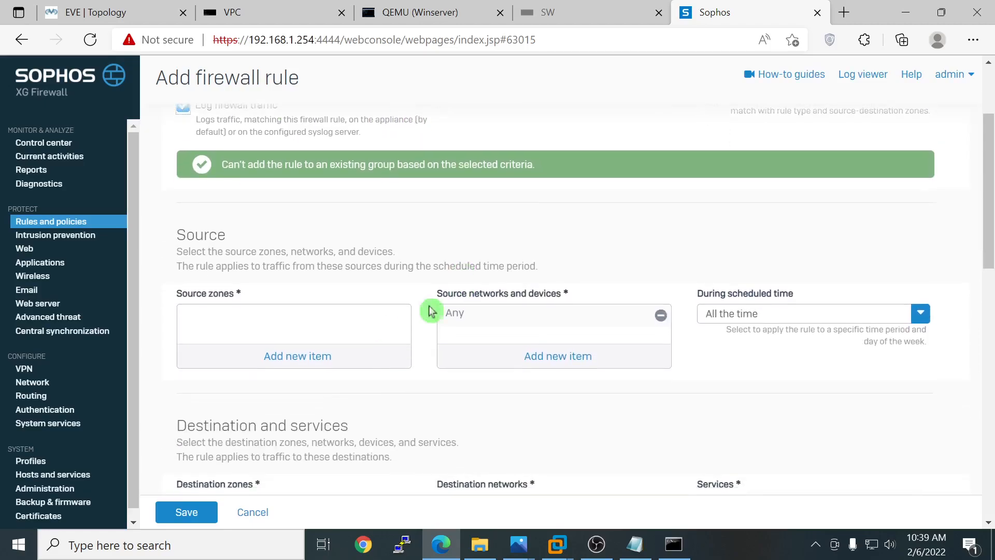
click(302, 358)
scroll(300, 344, down, 3)
scroll(294, 303, down, 2)
click(202, 300)
click(197, 320)
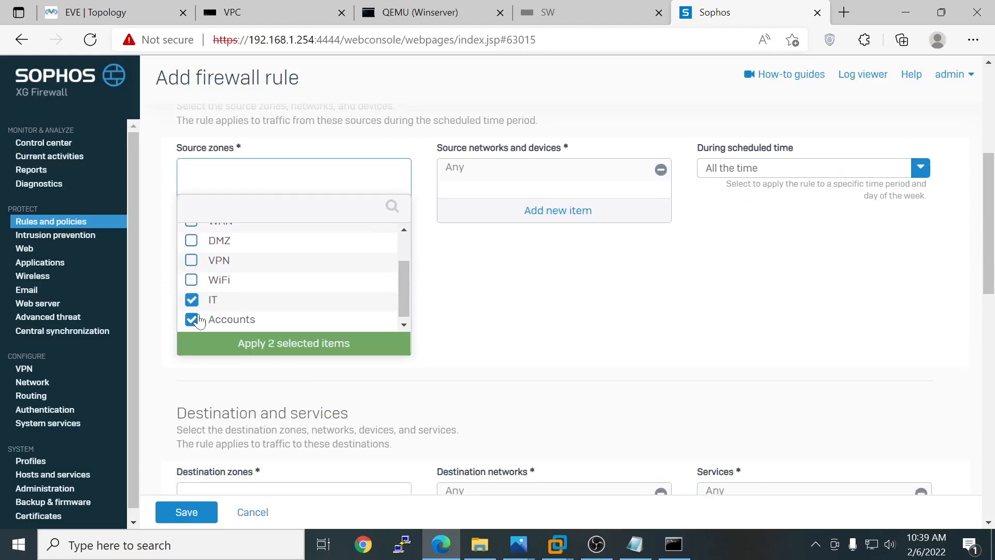
click(267, 351)
Step: Set the rule's destination zone to WAN and save the firewall rule
scroll(441, 311, down, 2)
click(324, 332)
scroll(306, 380, down, 2)
scroll(220, 380, up, 1)
click(197, 361)
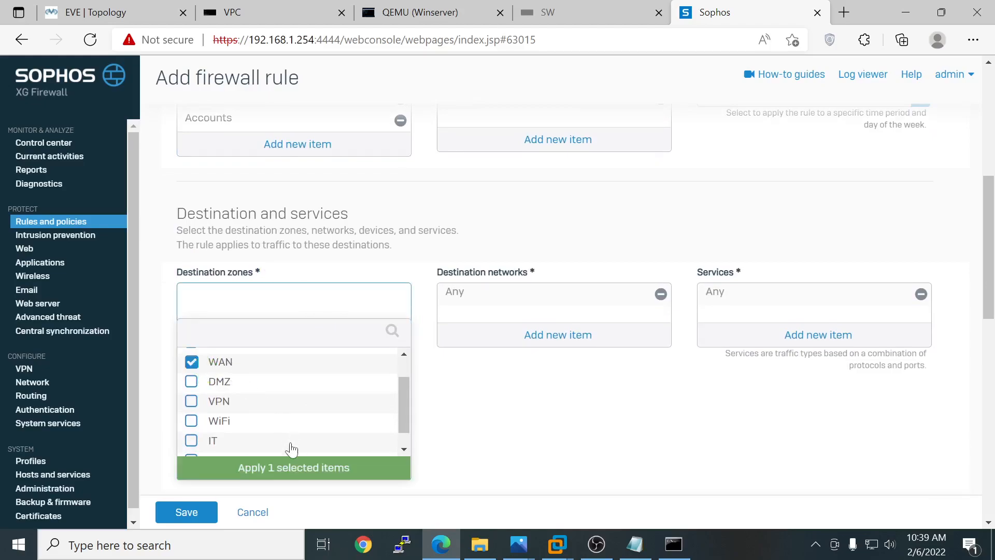
click(280, 468)
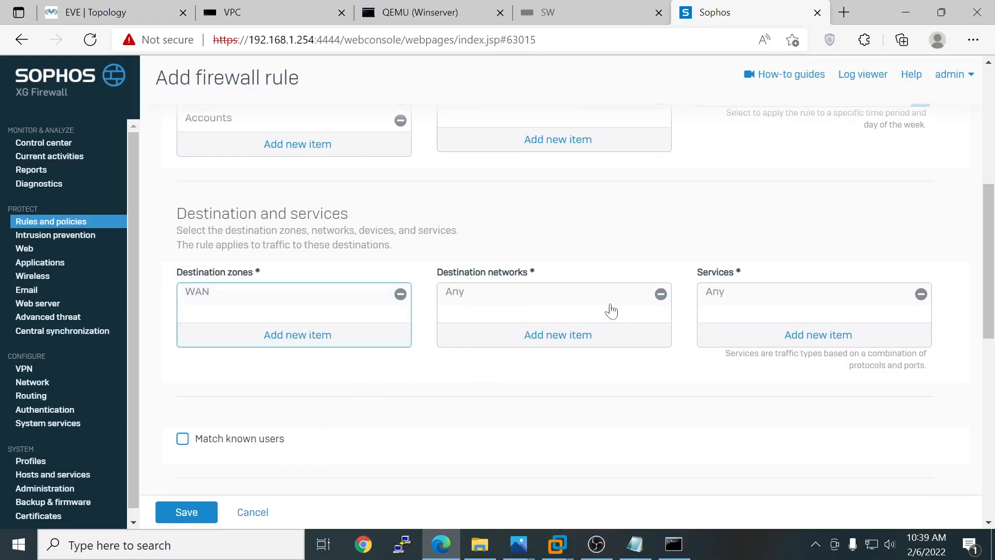
scroll(441, 330, down, 10)
click(197, 513)
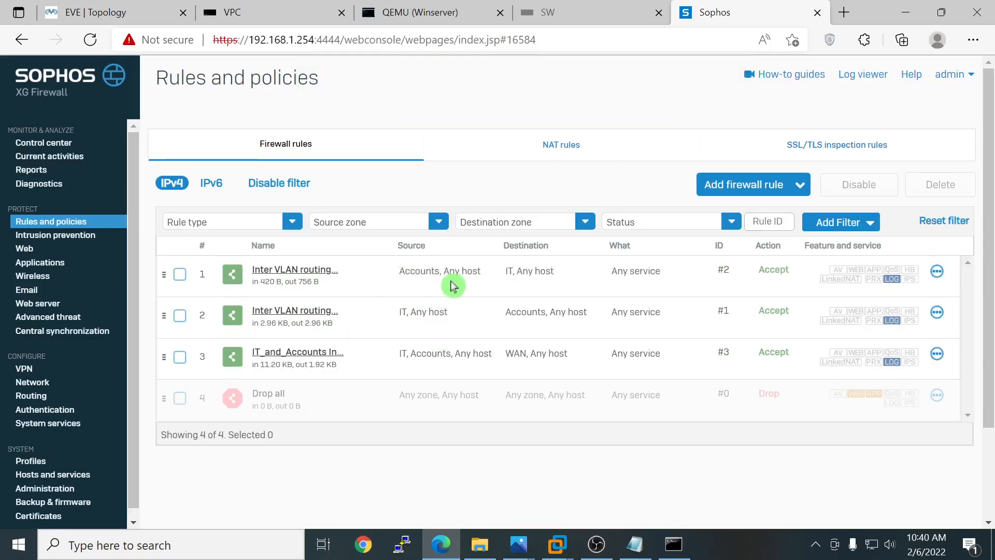
drag(444, 272, 389, 278)
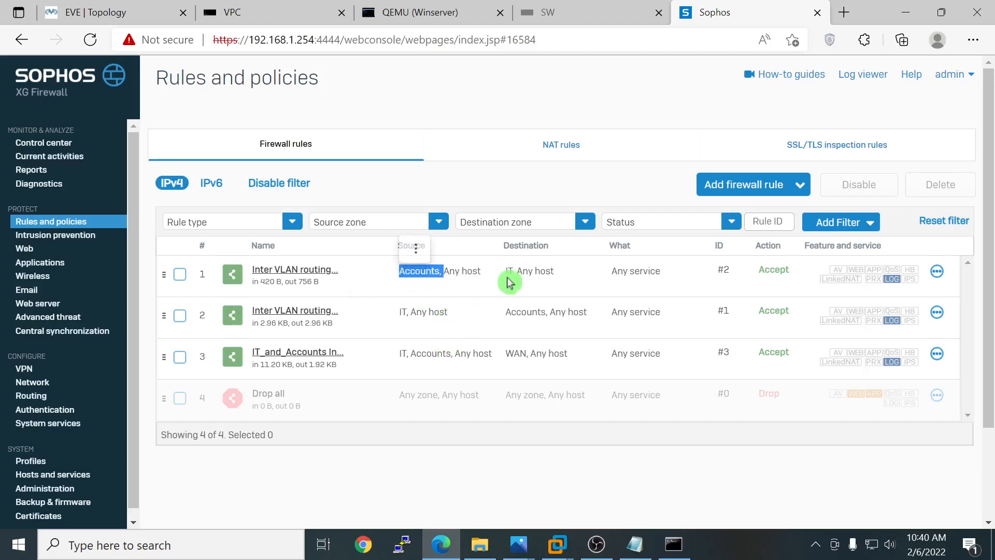
drag(412, 312, 397, 313)
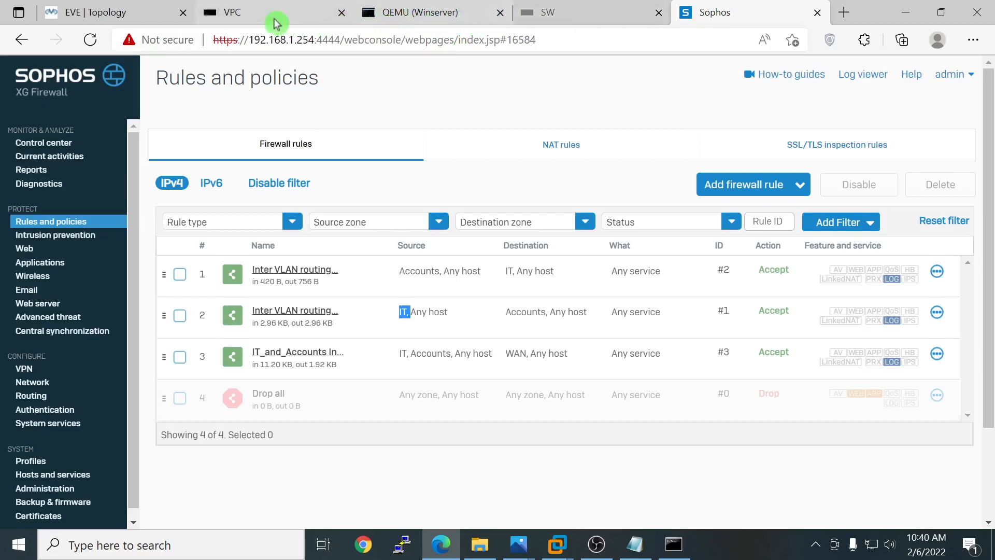
Step: Ping 8.8.8.8 from Winserver's command prompt, then stop the ping
click(392, 12)
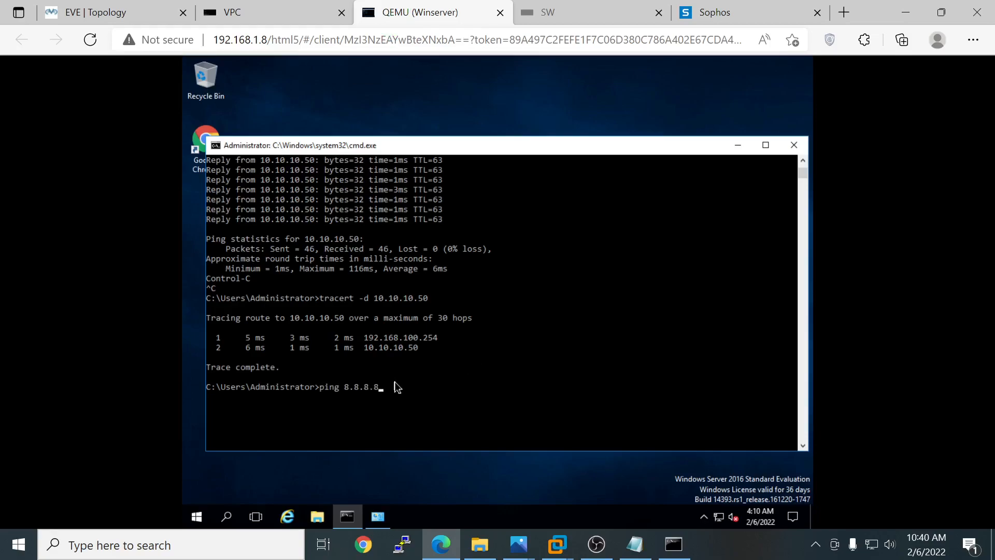
key(Return)
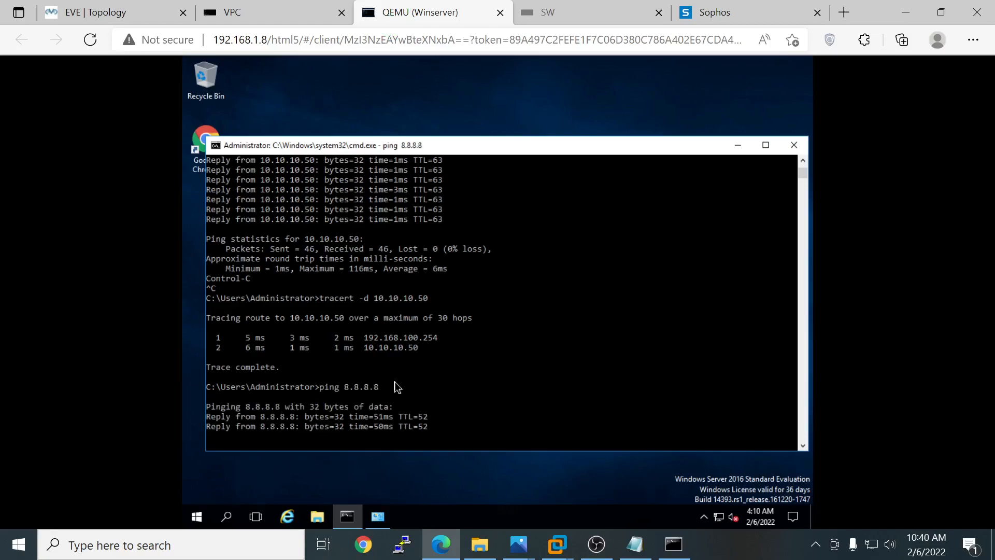
key(ctrl+c)
Step: Open Chrome on Winserver and search for "google" to test web access
click(208, 139)
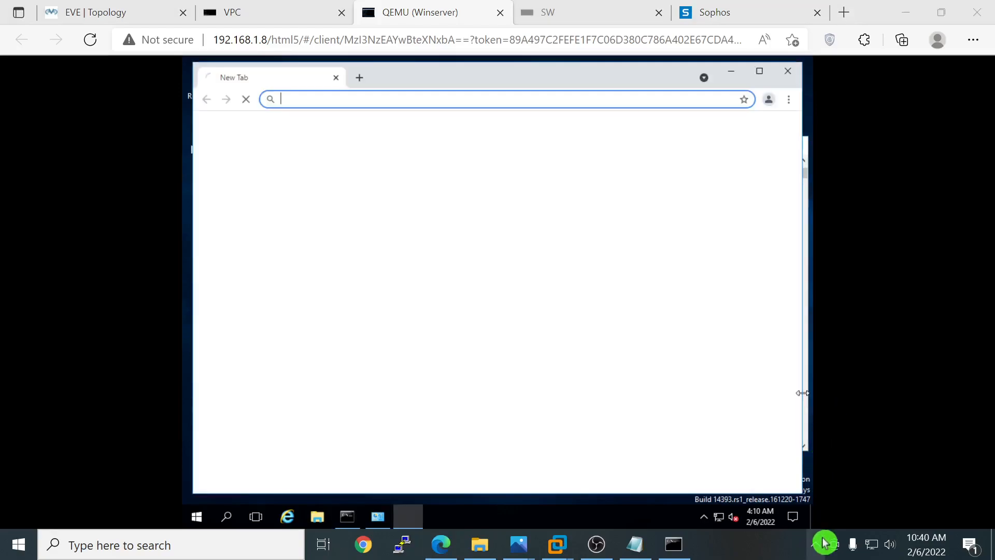
click(816, 547)
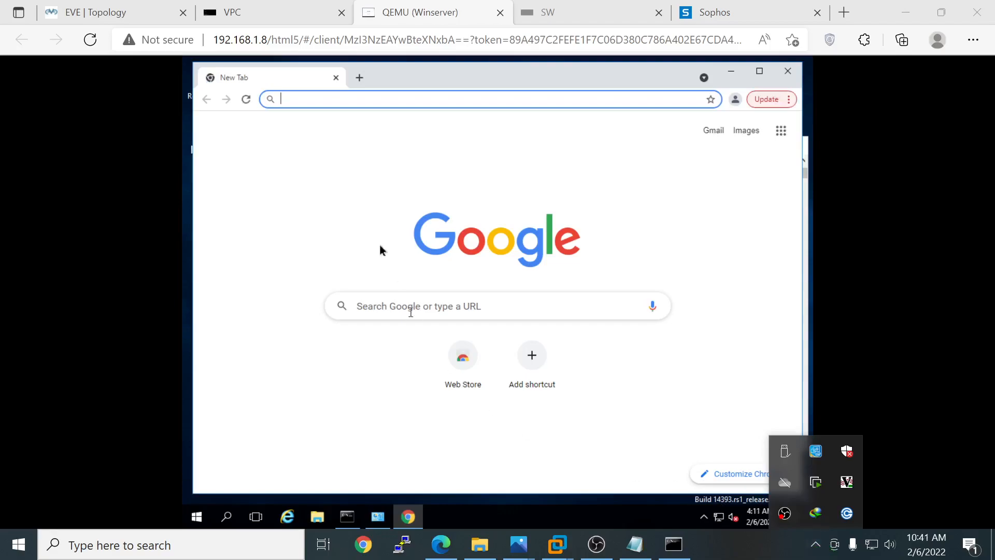
click(346, 107)
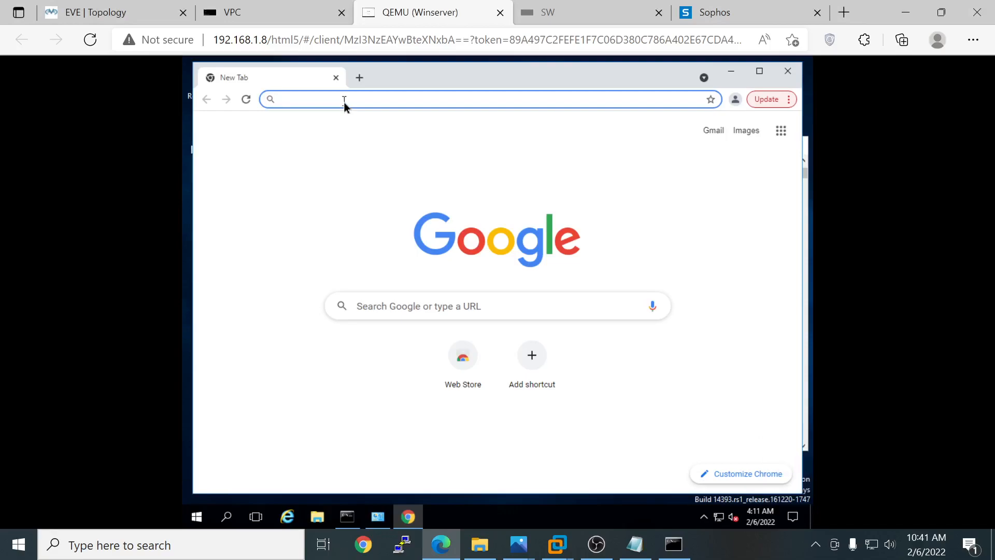
text(google)
key(Return)
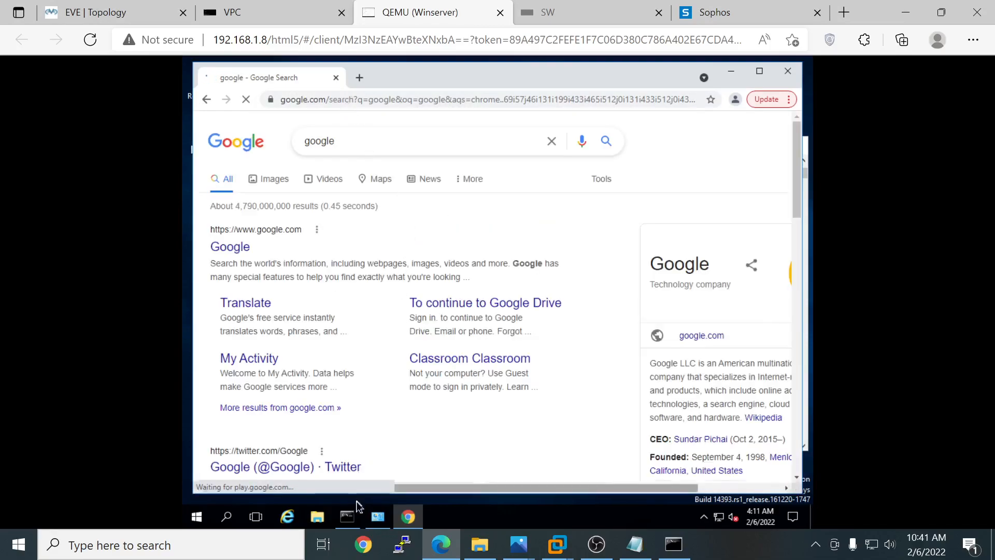
Step: Trace the route to the internet from Winserver's command prompt with tracert -d 8.8.8.8 and examine the second hop
click(354, 507)
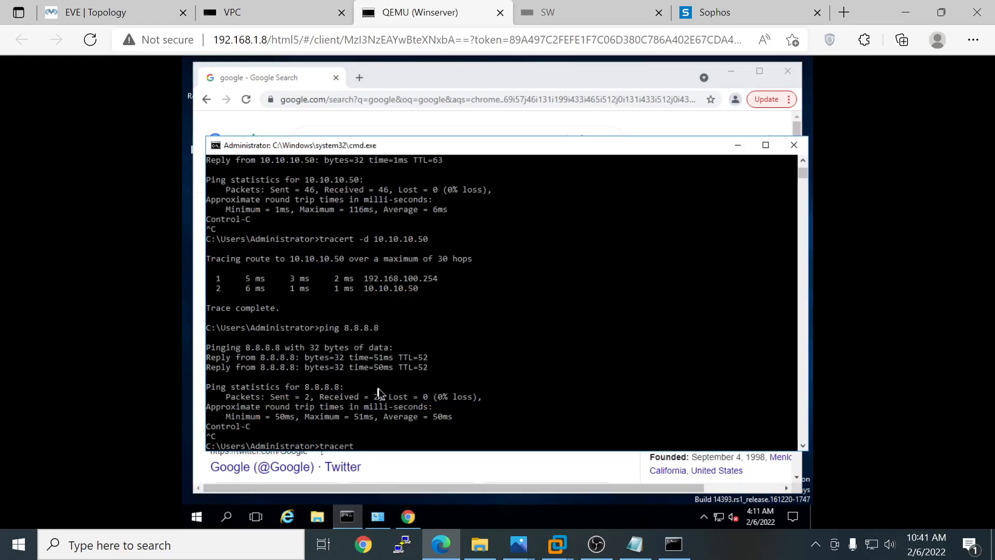
text(tracert -d 8.8.8.8)
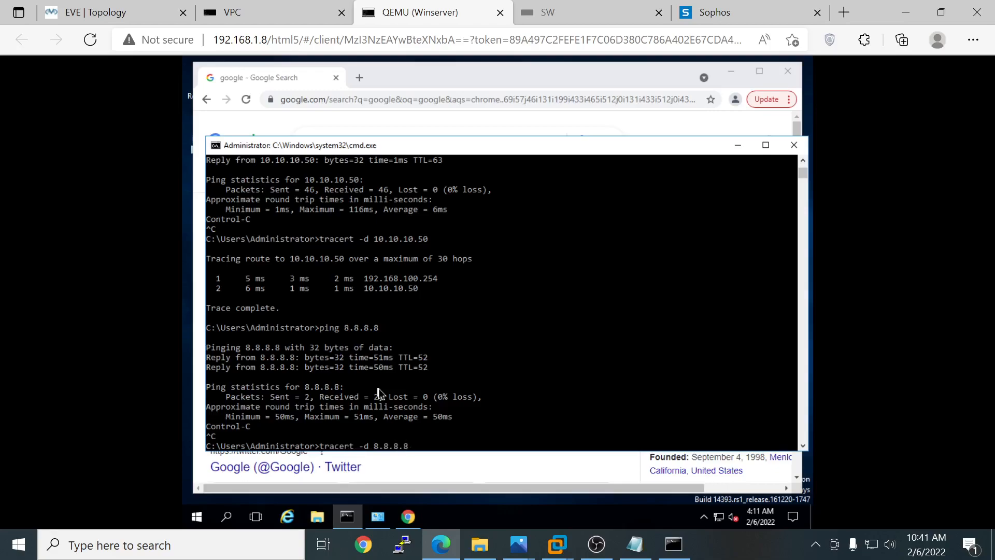
key(Return)
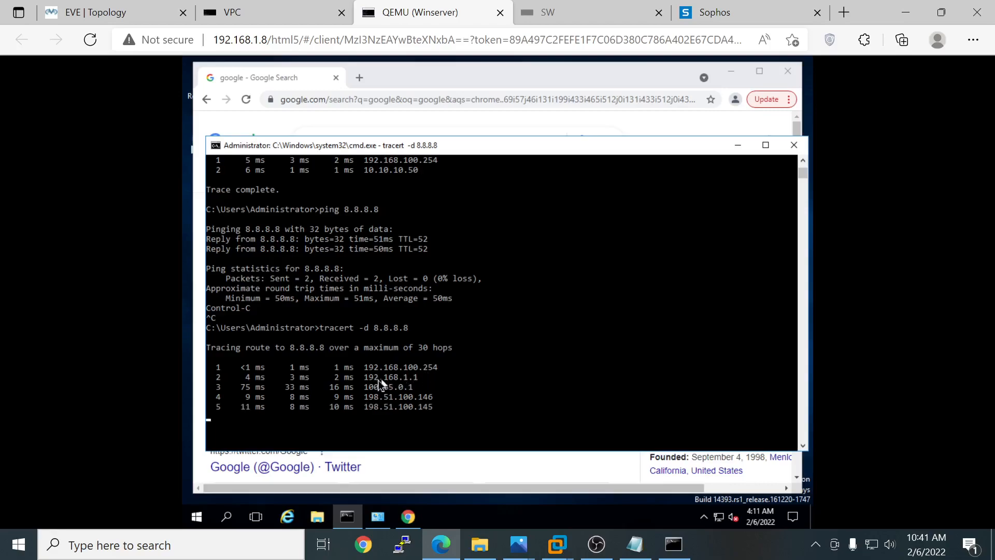
drag(418, 378, 363, 377)
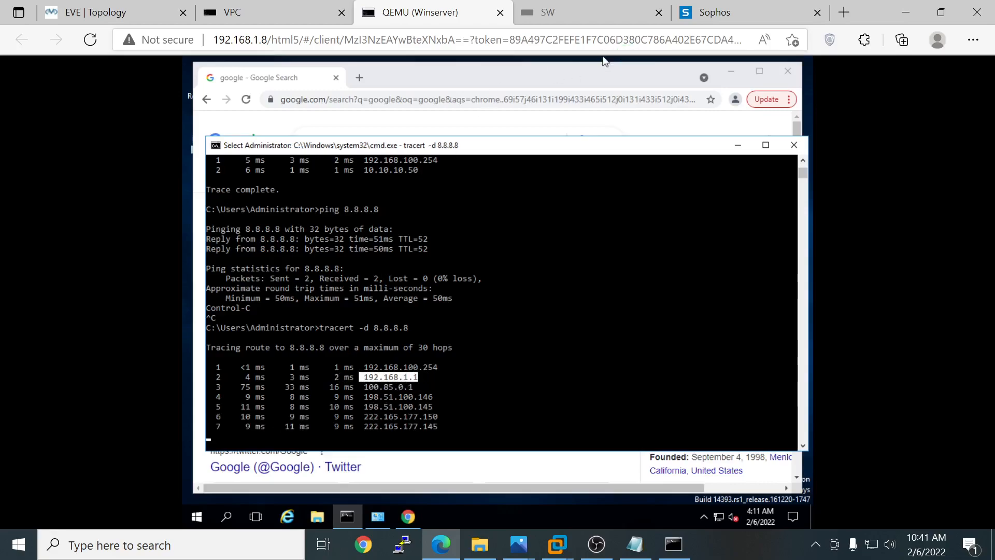
Step: Check the Sophos network interfaces and the IPv4 gateway address in the WAN link manager
click(708, 19)
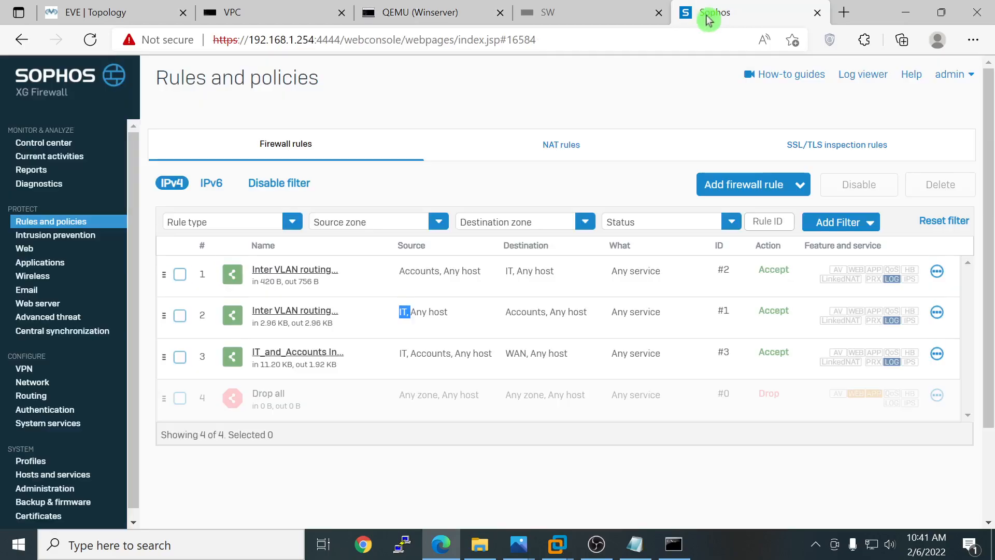
click(39, 384)
click(311, 387)
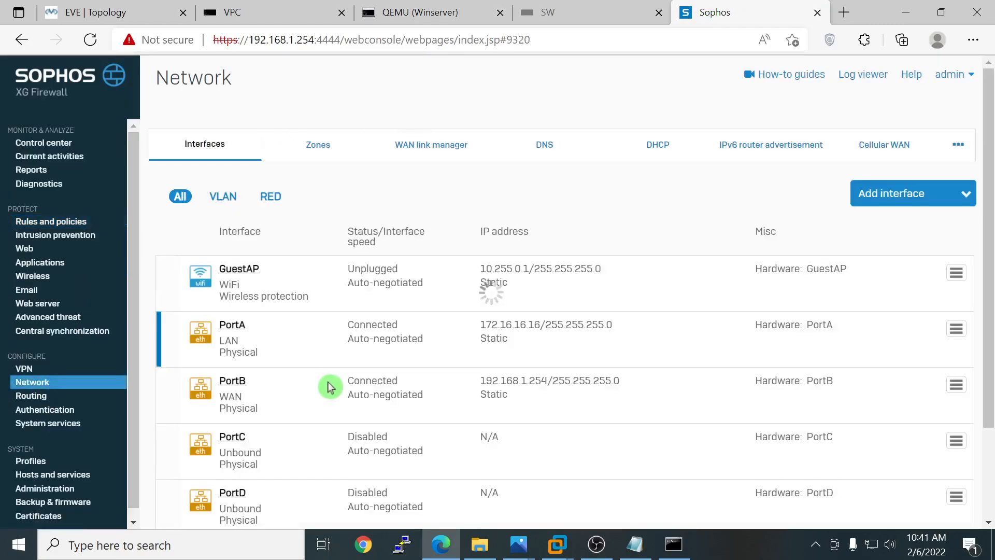
scroll(375, 450, down, 1)
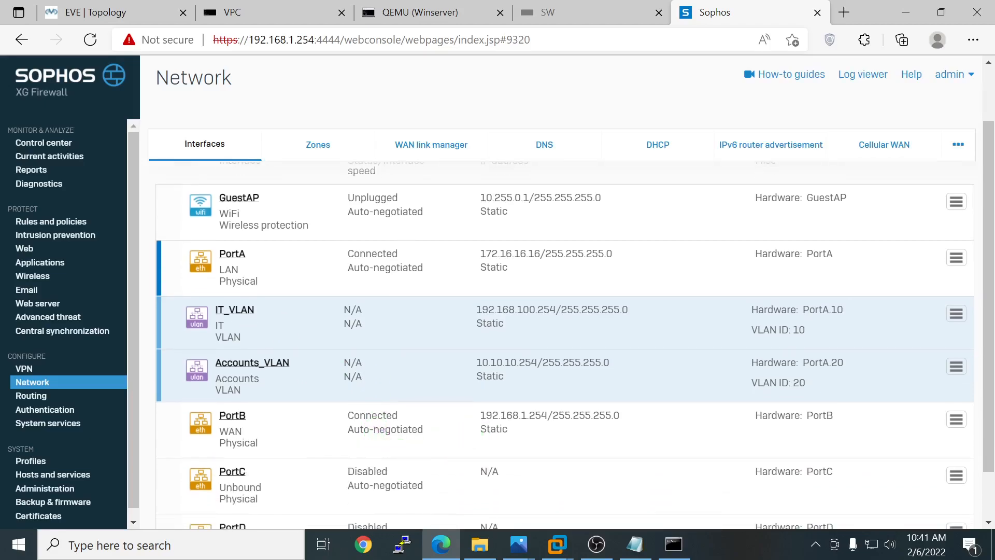
click(428, 147)
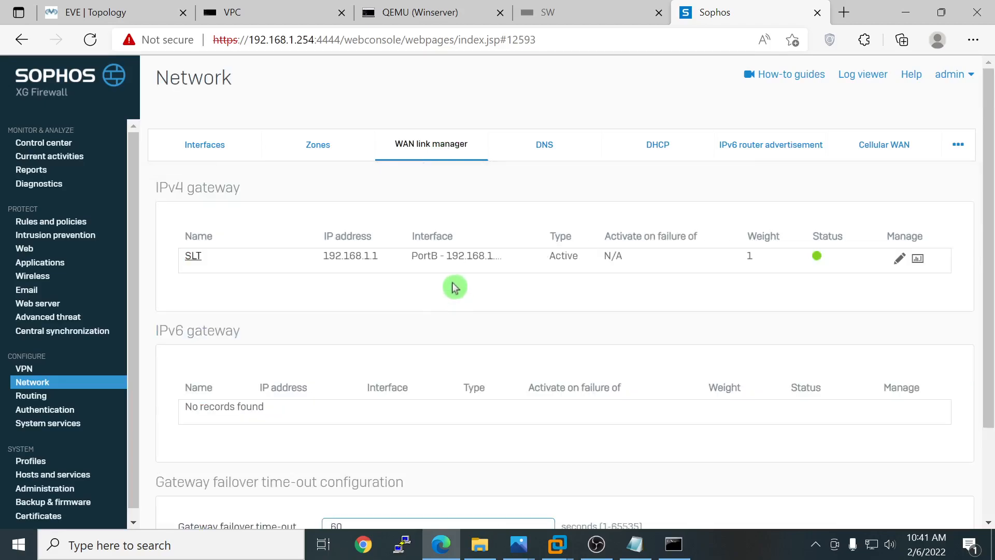
drag(381, 259, 324, 257)
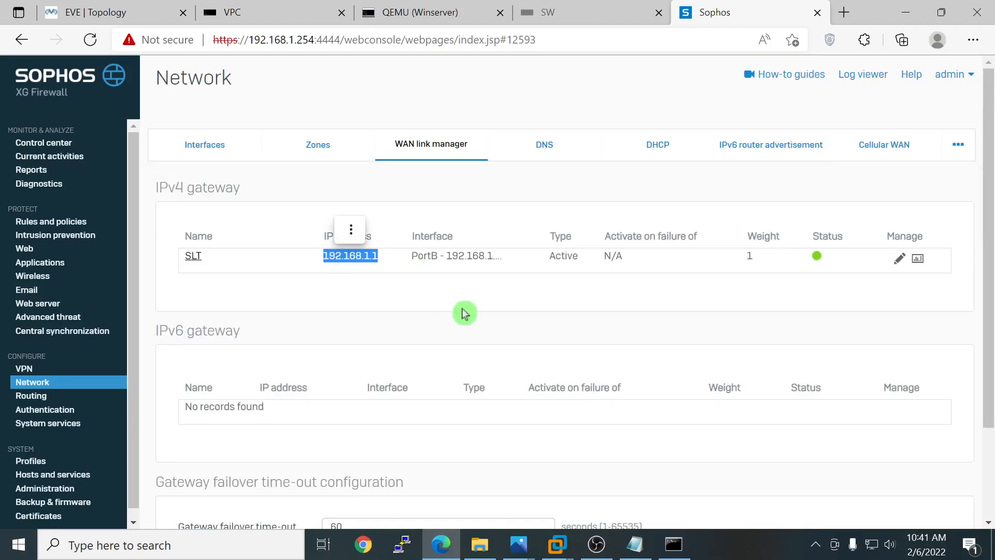
Step: Return to Winserver's command prompt, let the paused trace to 8.8.8.8 continue, and stop it
click(575, 14)
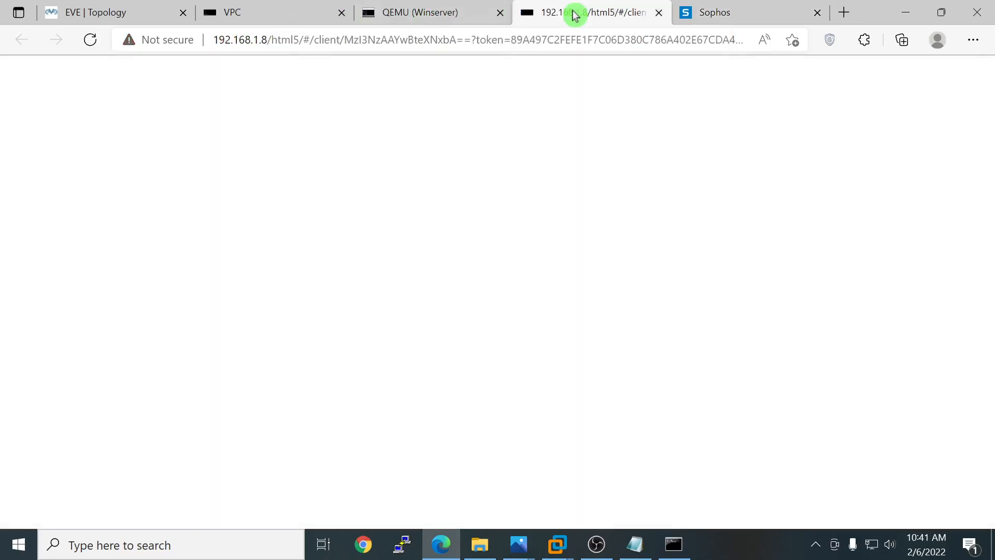
click(435, 16)
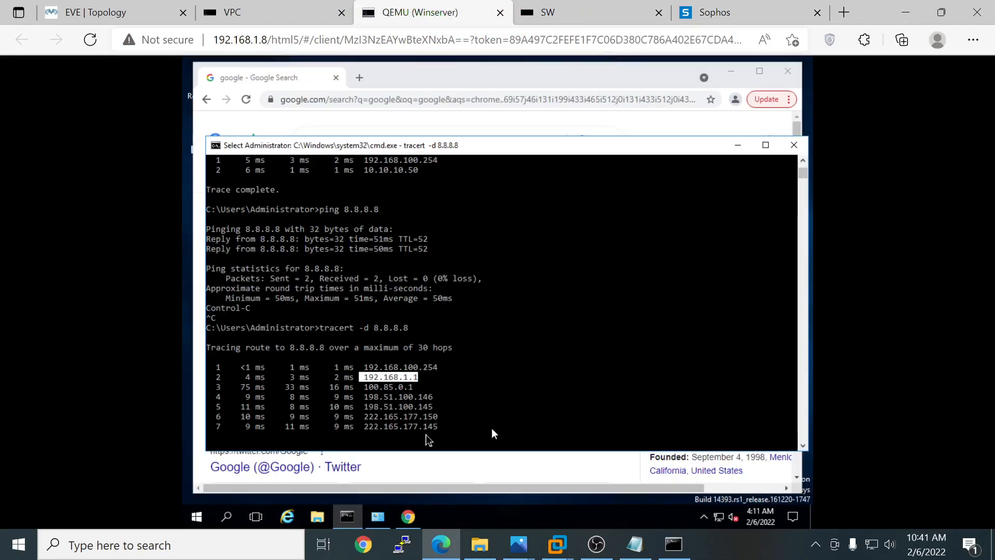
right_click(454, 290)
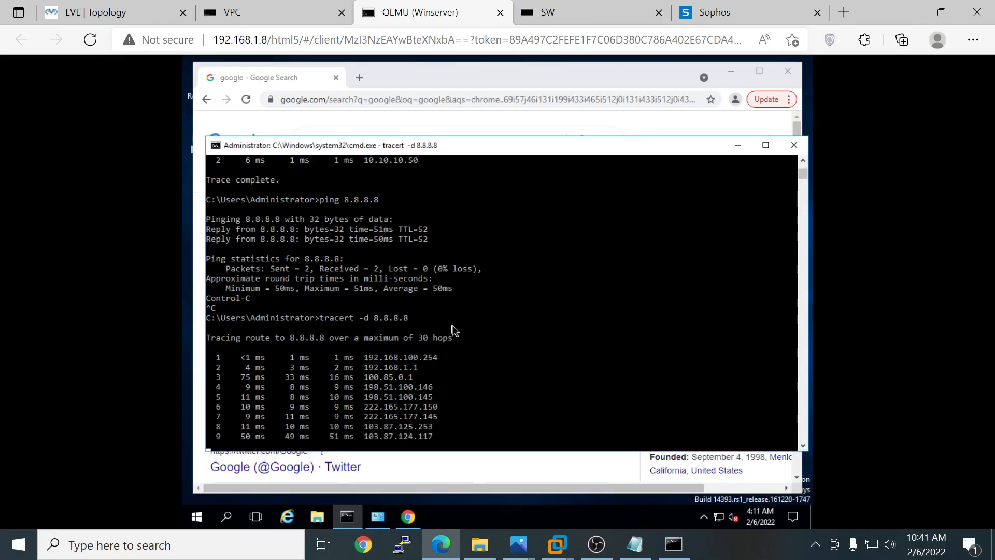
key(ctrl+c)
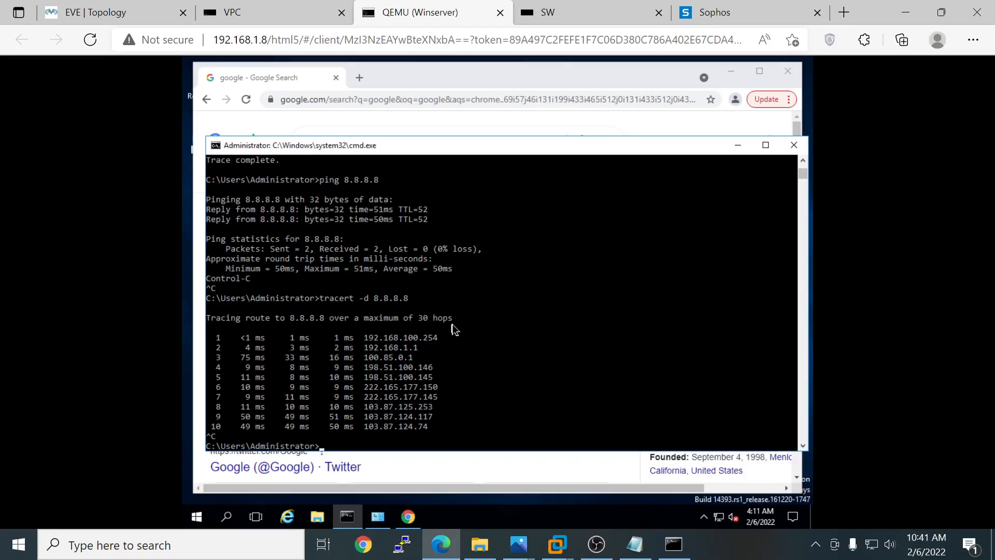
Step: Ping 8.8.8.8 from the VPC console and stop the ping after a few replies
click(264, 13)
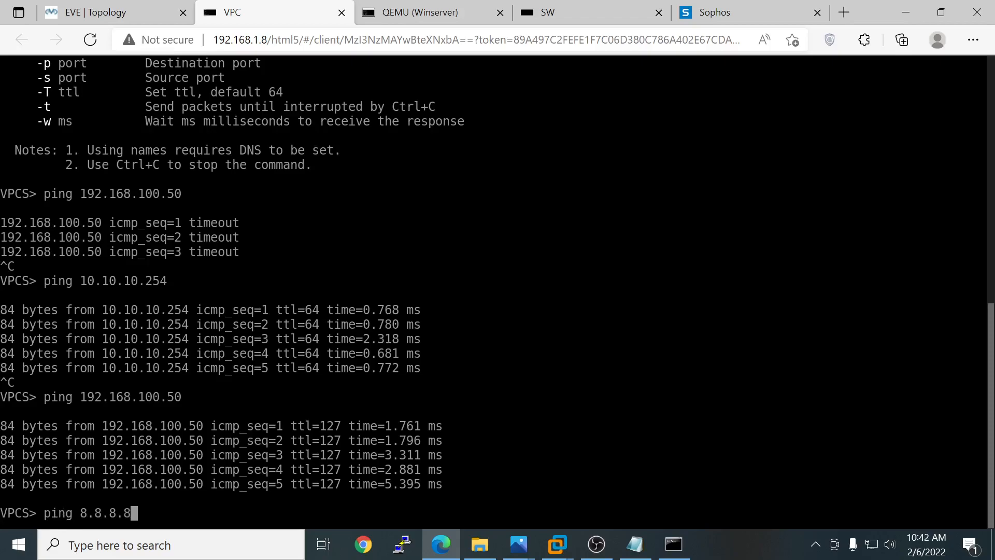
text(ping 8.8.8.8)
key(Return)
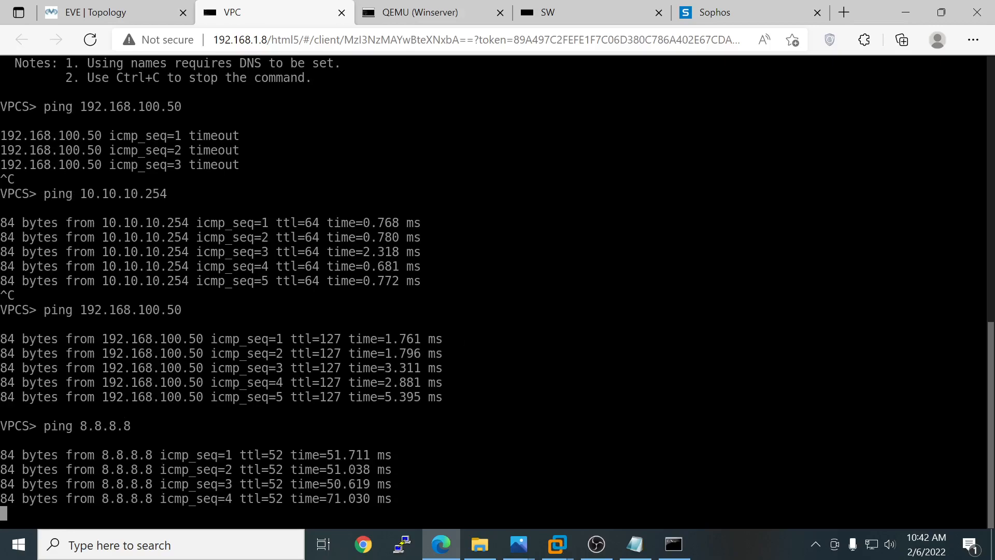
key(ctrl+c)
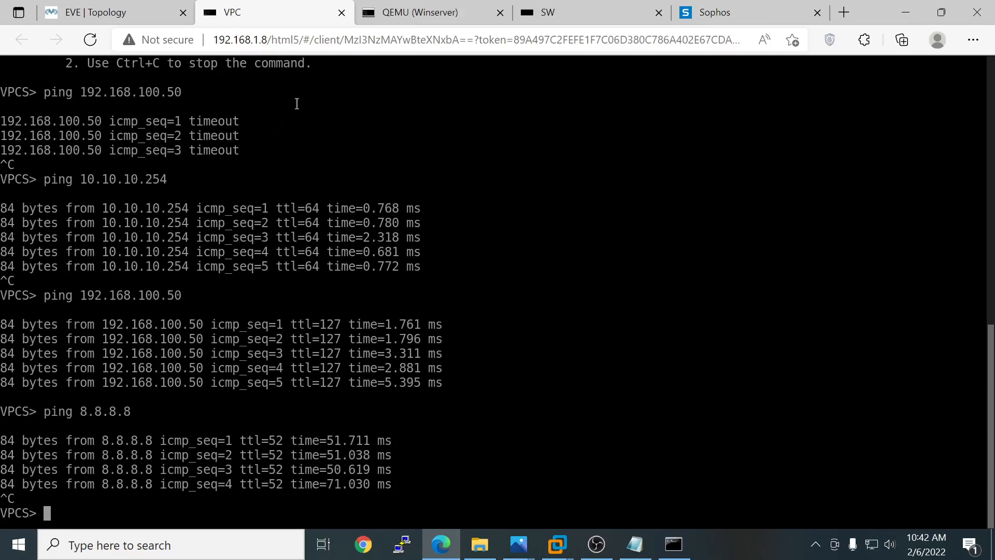
Step: Examine which local services each zone may reach in the Sophos firewall's Device access administration settings
click(713, 13)
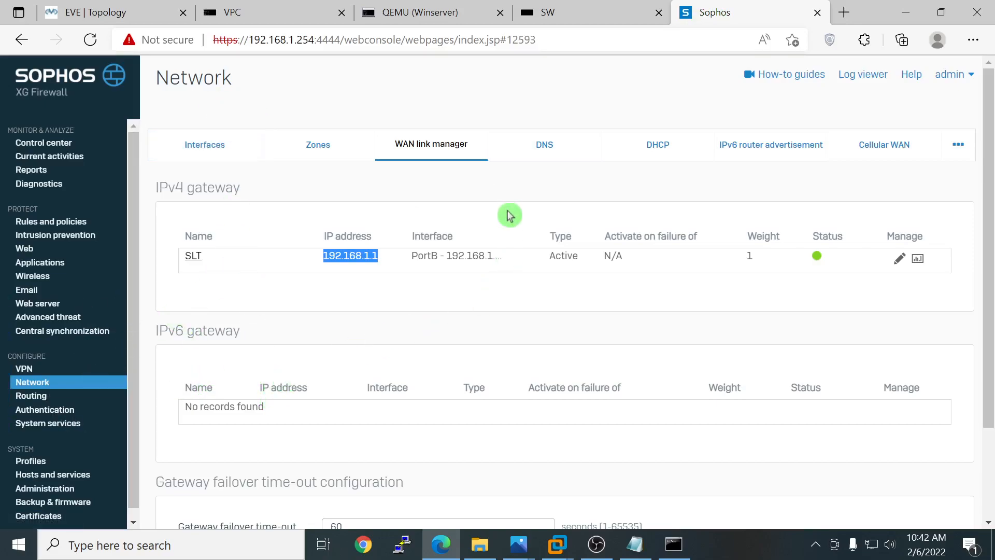
click(41, 490)
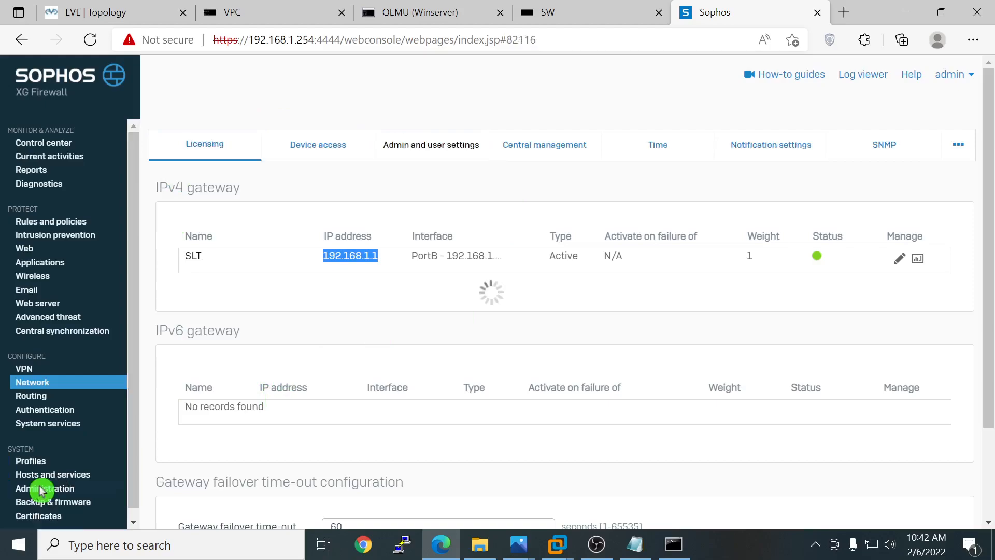
click(333, 152)
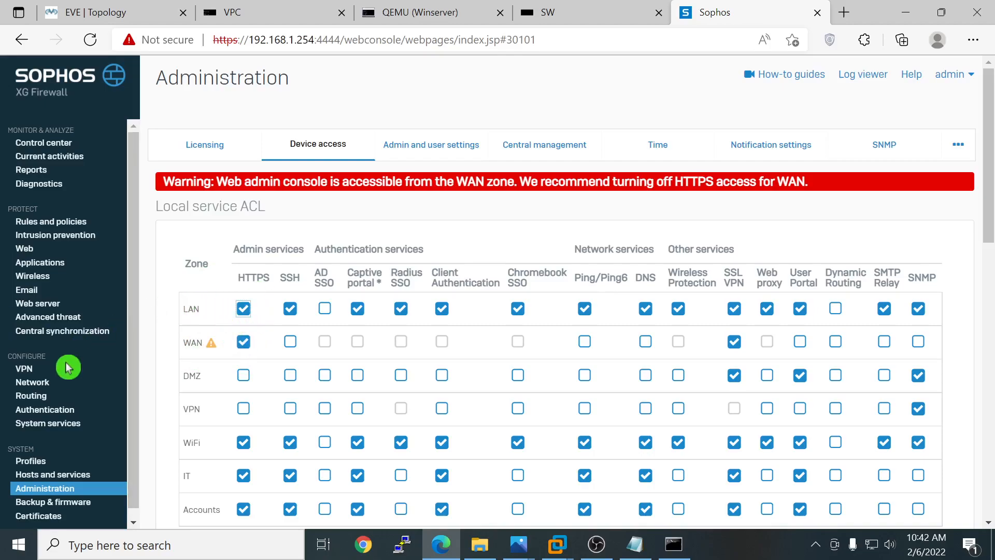
Step: Review the Sophos network interfaces, including the IT and Accounts VLANs under PortA, and return to the EVE-NG lab topology
click(33, 383)
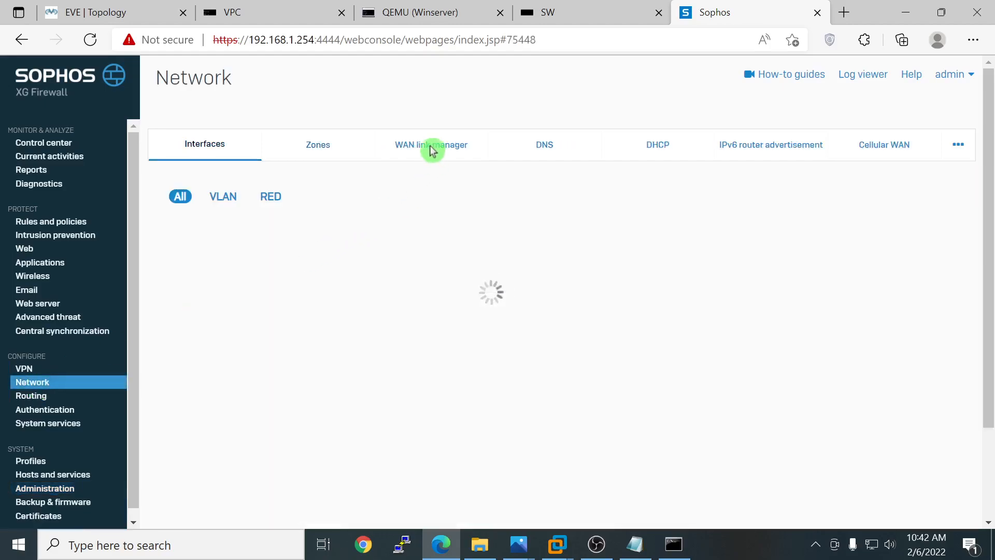
scroll(507, 398, down, 3)
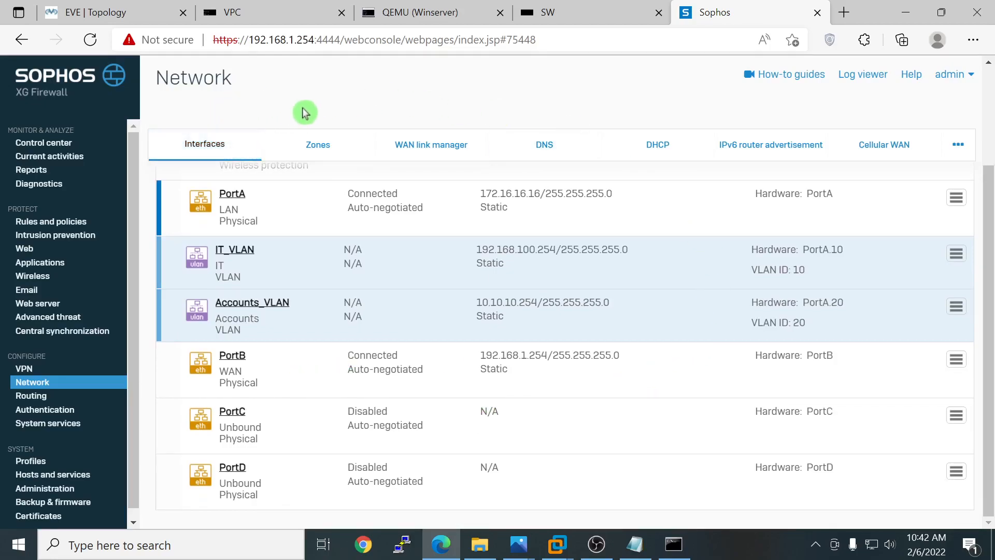
click(248, 14)
click(141, 15)
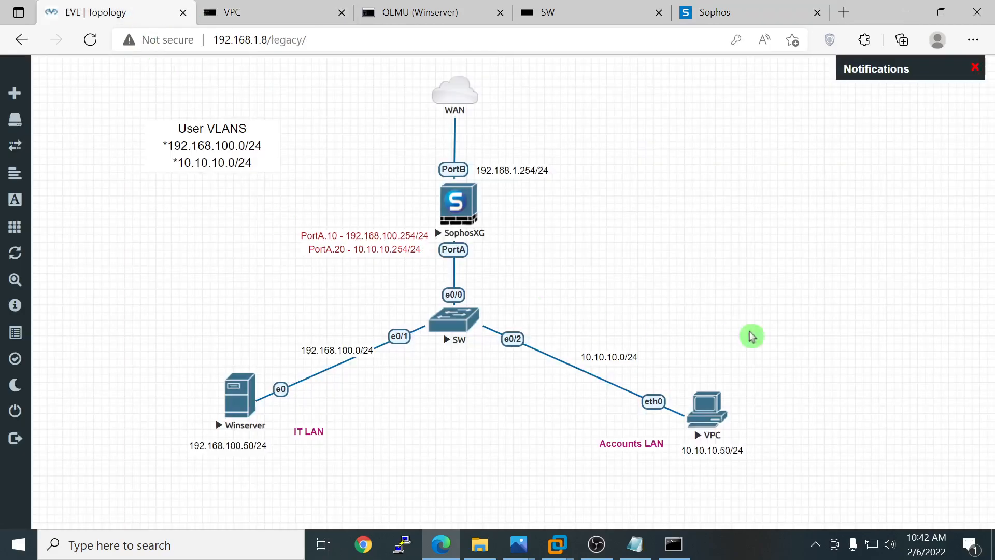